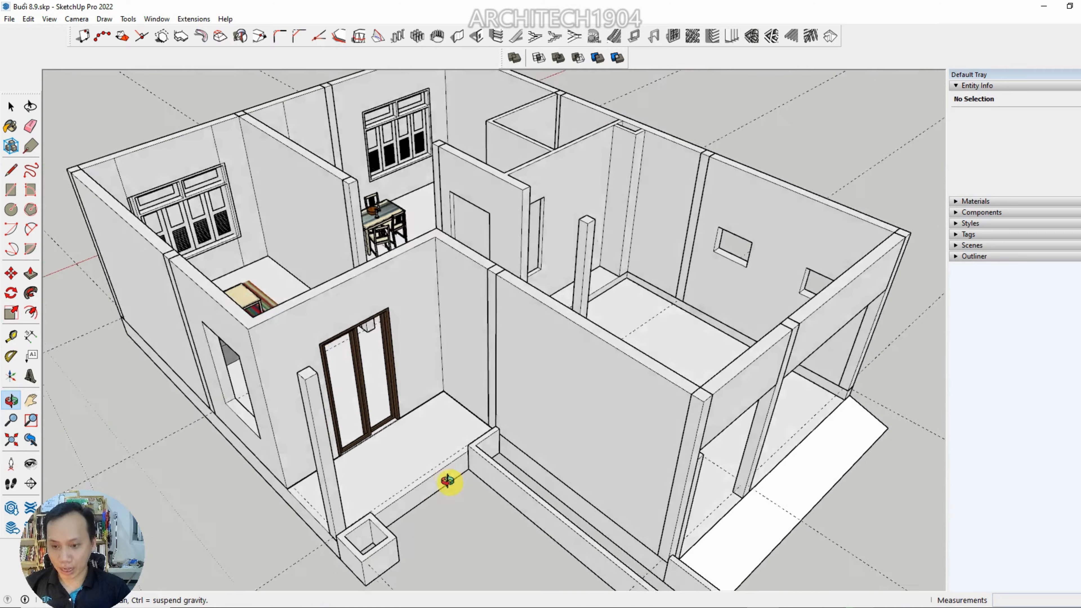
Examine the house model from outside, focusing on the front walls, porch and brown sliding door
scroll(402, 453, "up", 2)
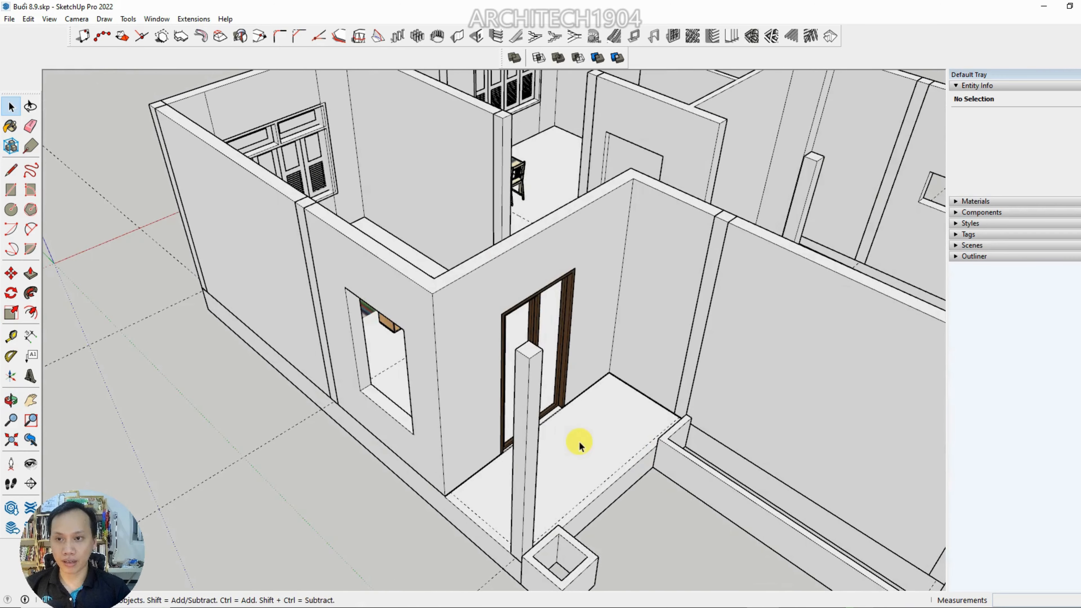
scroll(595, 419, "down", 2)
middle_click_drag(389, 424, 450, 365)
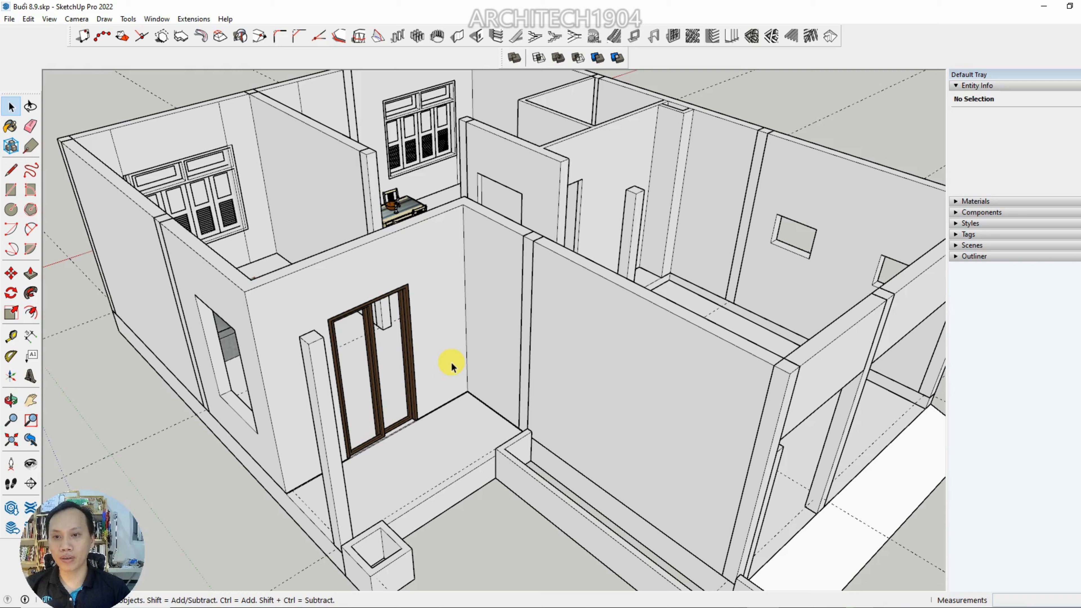
scroll(444, 356, "down", 2)
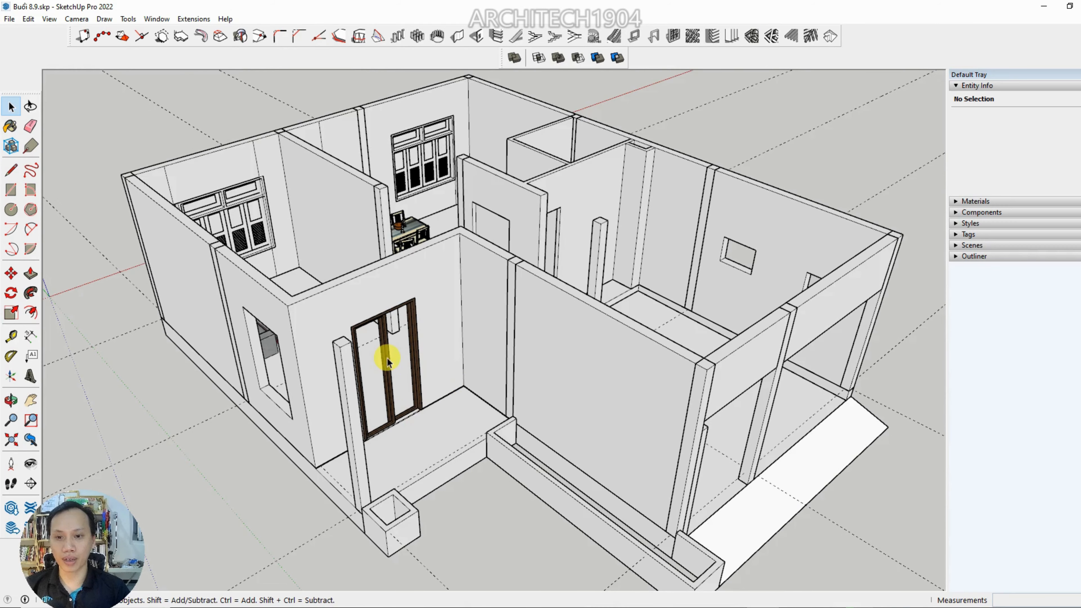
scroll(385, 354, "up", 4)
scroll(378, 319, "down", 3)
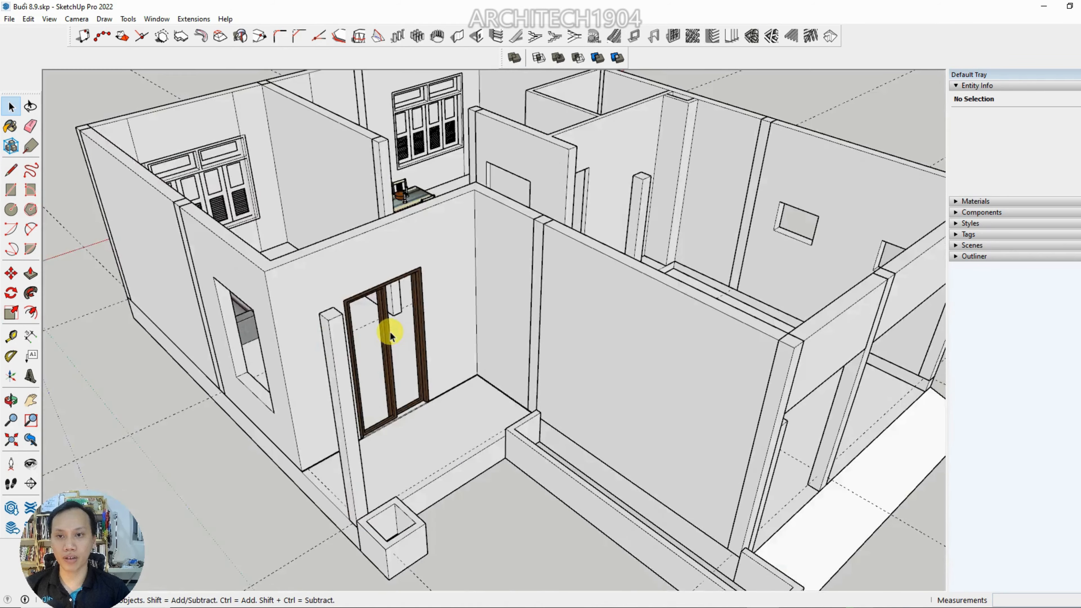
middle_click_drag(390, 333, 396, 400)
scroll(413, 237, "up", 3)
Inspect the furnished interior, including the sofa, striped rug, coffee table, low cabinet and dining set
middle_click_drag(258, 288, 352, 297)
scroll(352, 297, "up", 6)
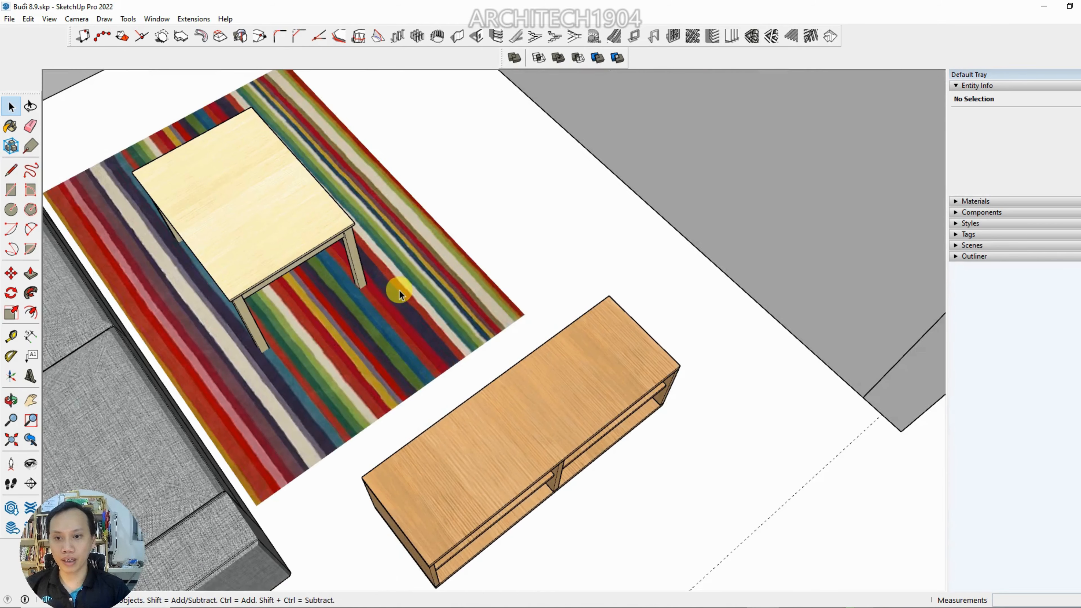
scroll(399, 290, "up", 2)
scroll(409, 298, "down", 5)
scroll(469, 345, "up", 3)
middle_click_drag(512, 386, 322, 280)
scroll(412, 298, "up", 3)
scroll(415, 267, "down", 3)
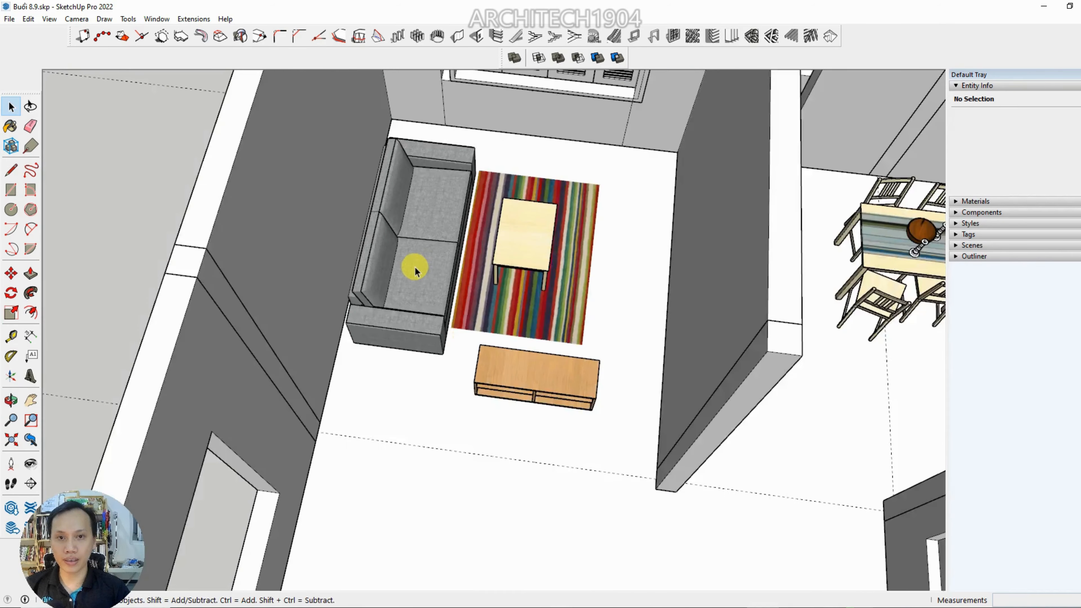
scroll(415, 267, "down", 4)
middle_click_drag(415, 267, 217, 285, "shift")
middle_click_drag(408, 294, 462, 303)
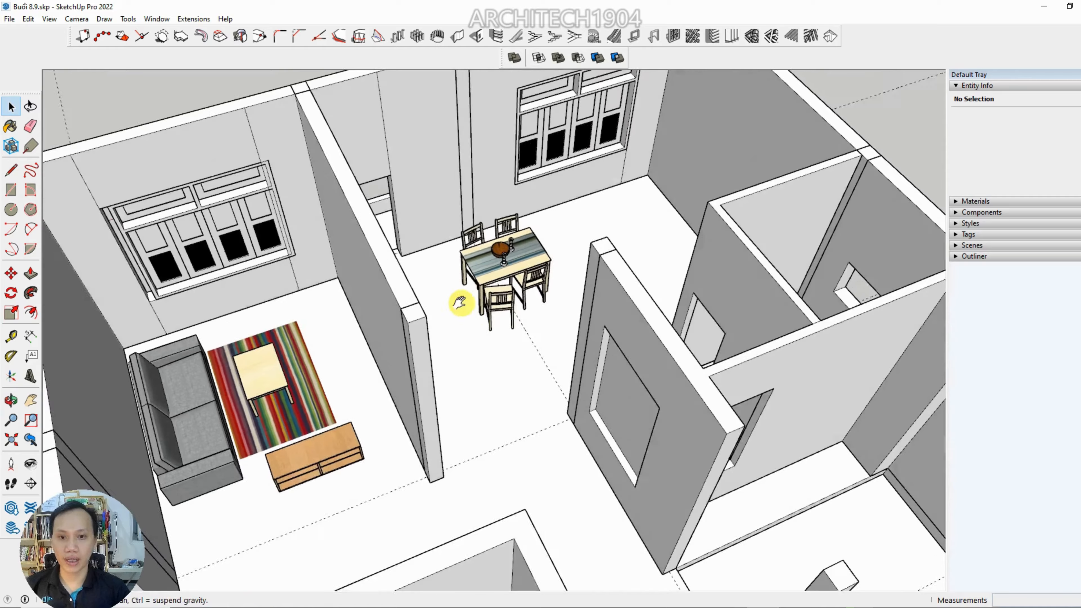
scroll(460, 302, "up", 5)
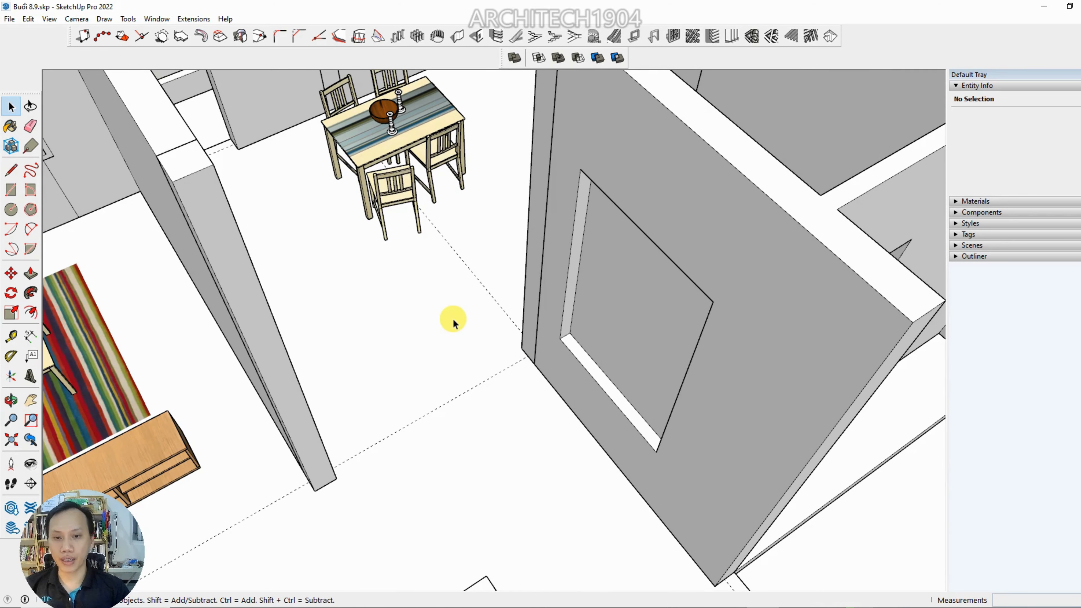
scroll(453, 322, "down", 8)
Examine the porch corner, its column, the side window opening and the sliding door frame up close
scroll(451, 441, "up", 8)
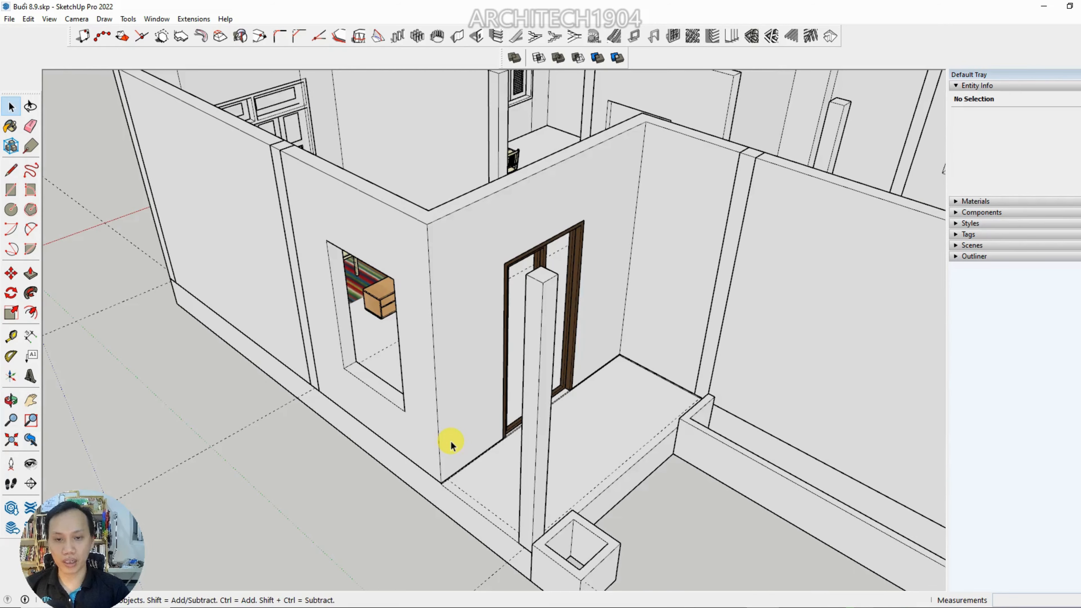
scroll(451, 441, "down", 3)
middle_click_drag(451, 441, 472, 432)
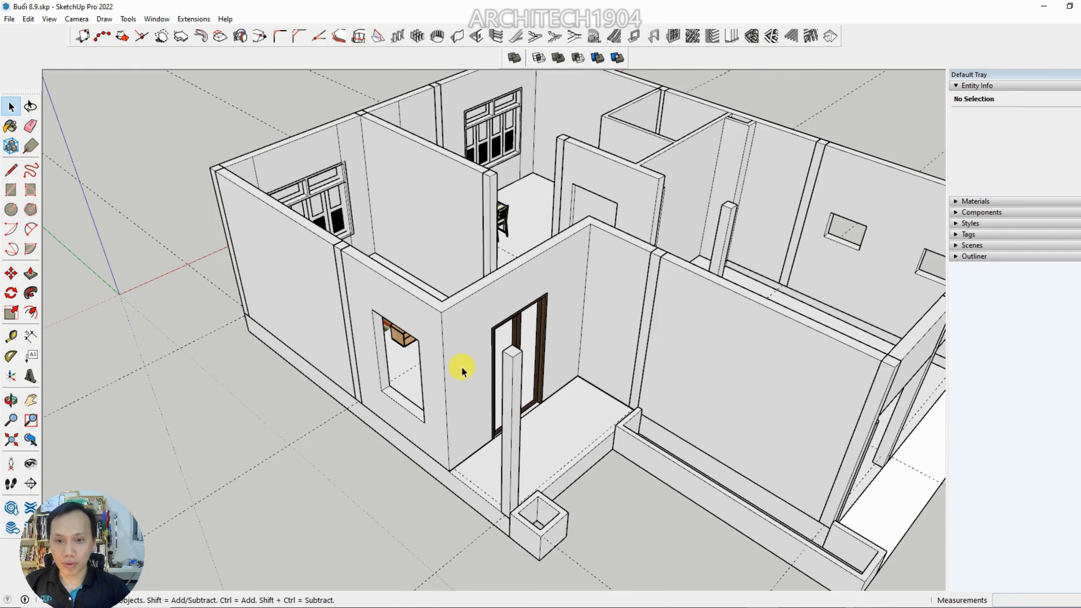
scroll(598, 378, "up", 3)
middle_click_drag(562, 451, 489, 402)
scroll(468, 320, "down", 5)
scroll(426, 349, "up", 6)
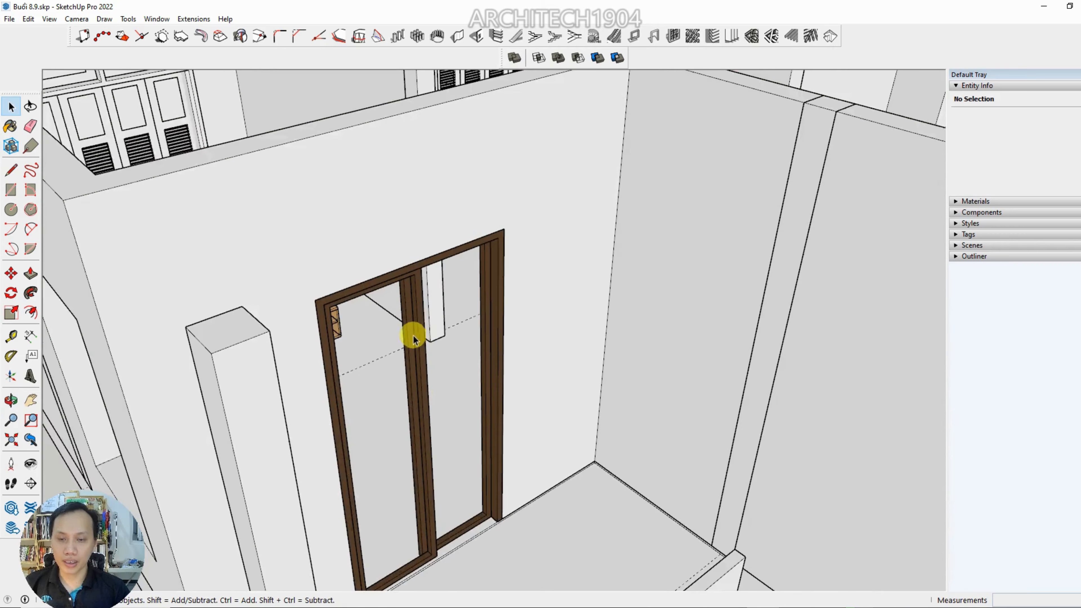
scroll(412, 329, "down", 5)
middle_click_drag(412, 331, 344, 383)
middle_click_drag(319, 346, 336, 426)
Review the living room and the surrounding unpainted walls from several angles inside and outside the house
scroll(241, 251, "up", 5)
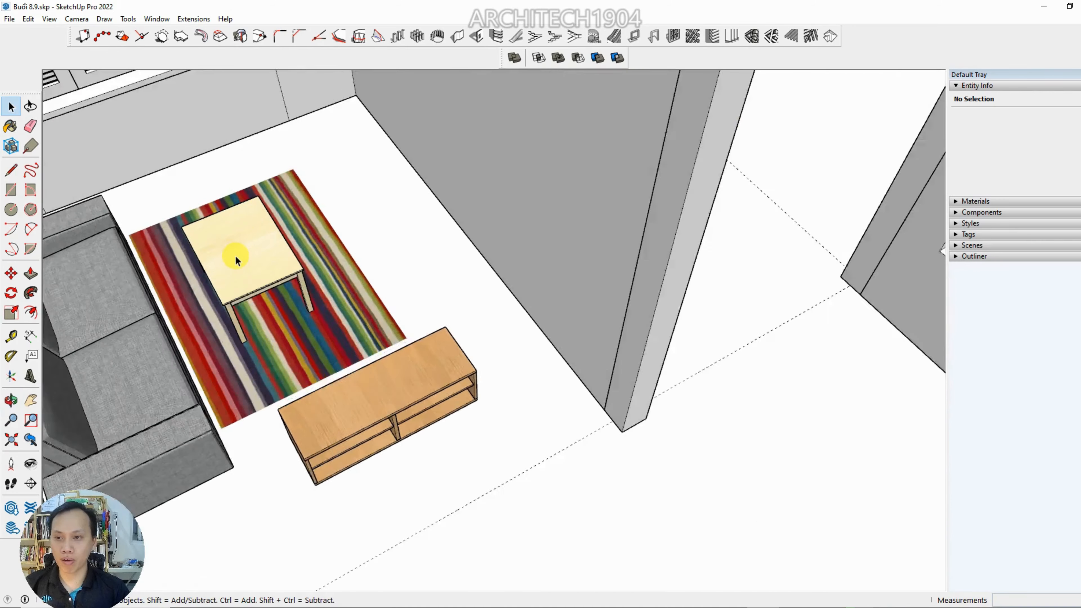
scroll(237, 251, "down", 6)
middle_click_drag(236, 255, 273, 191)
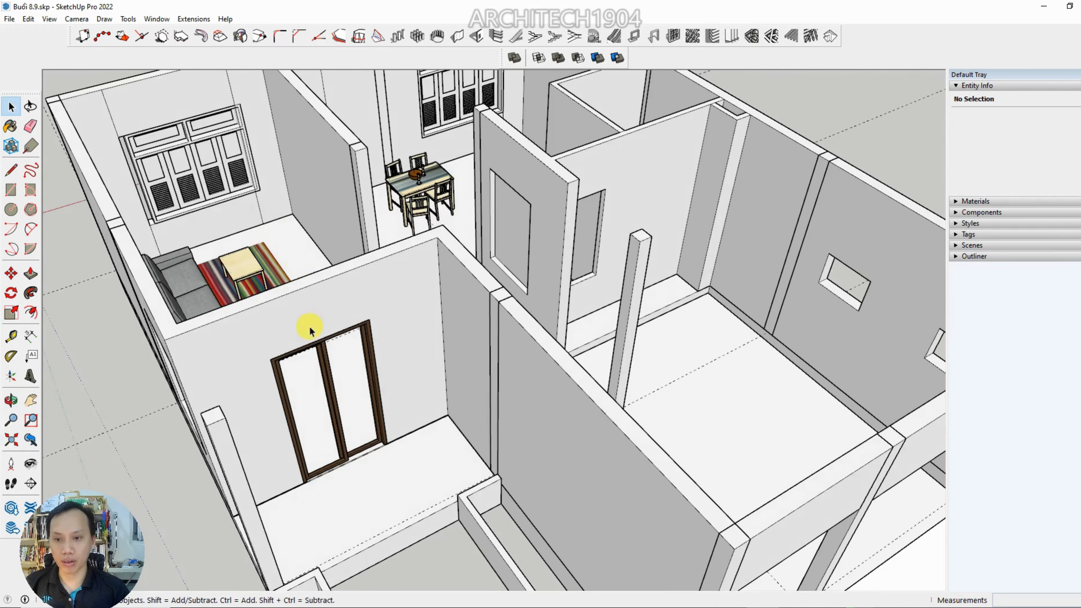
scroll(297, 358, "up", 4)
middle_click_drag(297, 358, 680, 363)
scroll(322, 332, "down", 3)
scroll(571, 351, "down", 4)
scroll(571, 351, "down", 2)
middle_click_drag(571, 351, 697, 266)
scroll(398, 386, "up", 4)
middle_click_drag(398, 386, 454, 343)
scroll(330, 450, "down", 2)
middle_click_drag(330, 450, 362, 396, "shift")
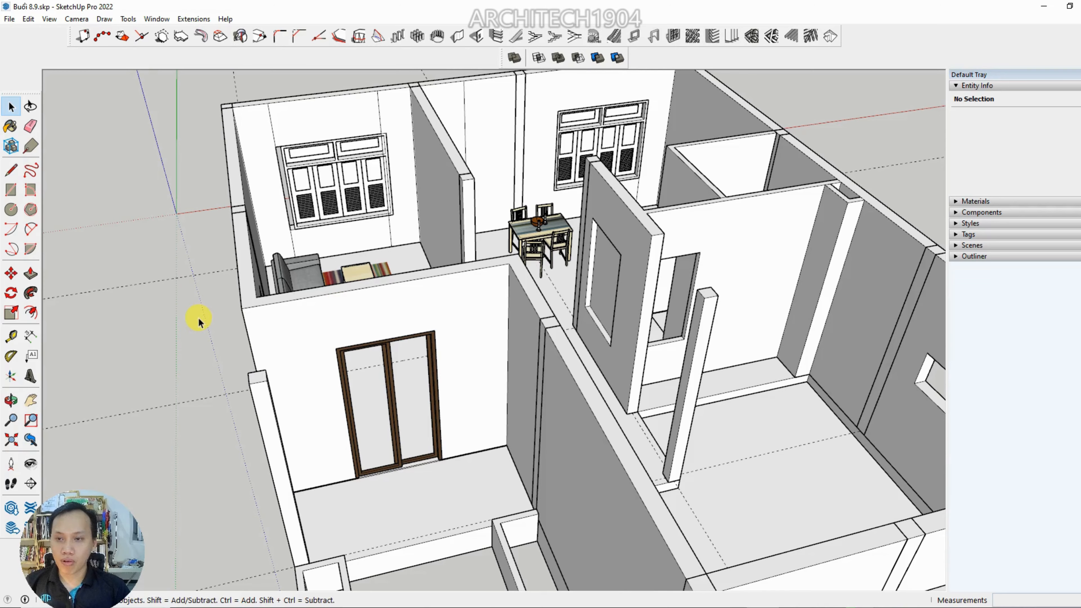
scroll(199, 318, "up", 3)
middle_click_drag(201, 318, 235, 315)
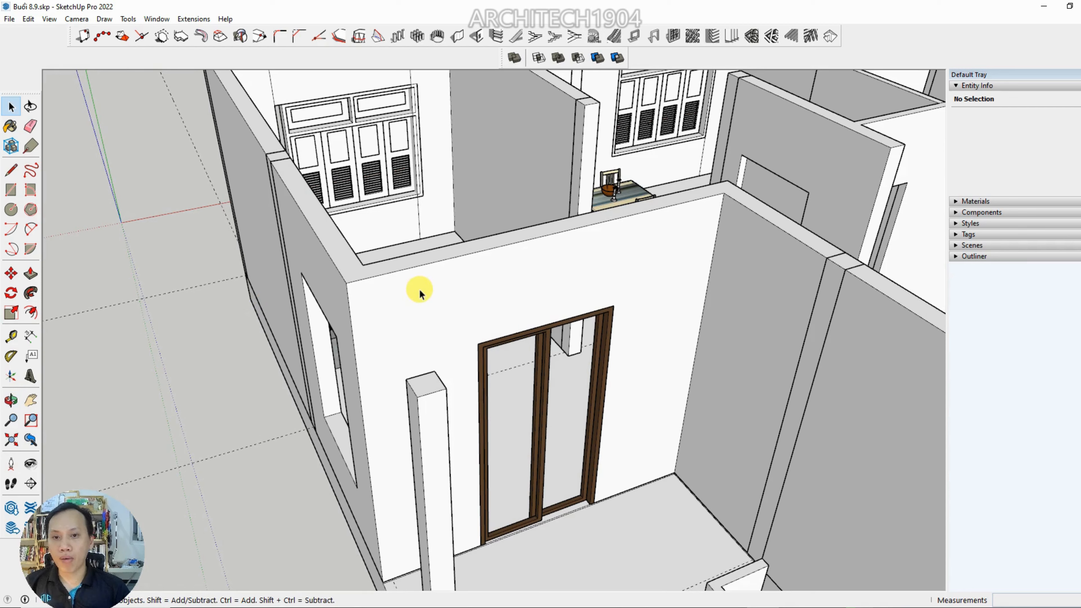
Select the ground-floor wall component "tuong tang 1" and examine its extent around the house
left_click(417, 402)
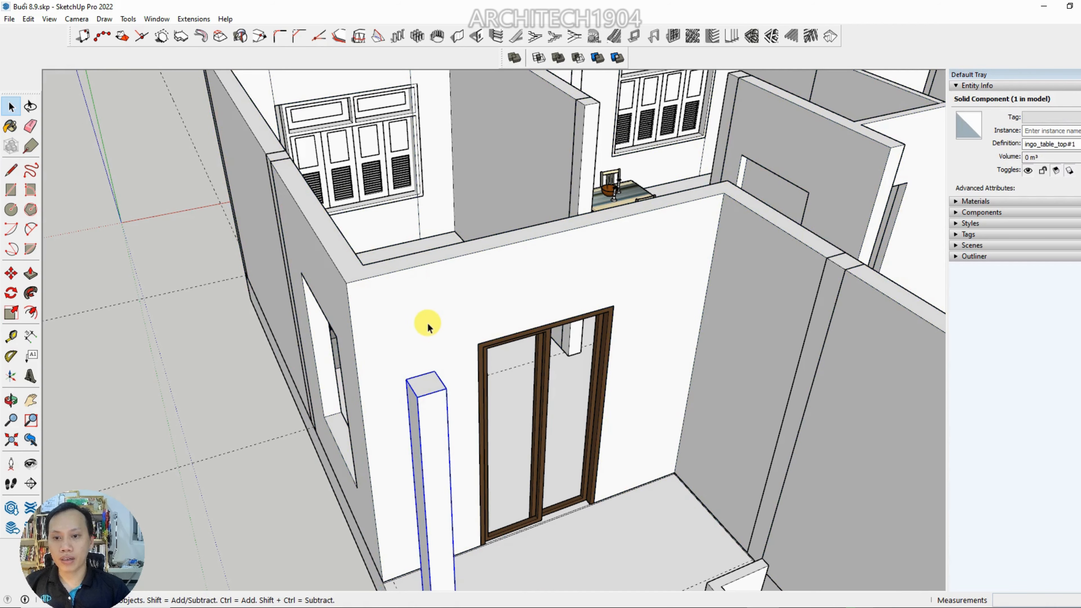
scroll(406, 321, "down", 3)
left_click(390, 320)
middle_click_drag(391, 320, 684, 268)
scroll(272, 215, "up", 2)
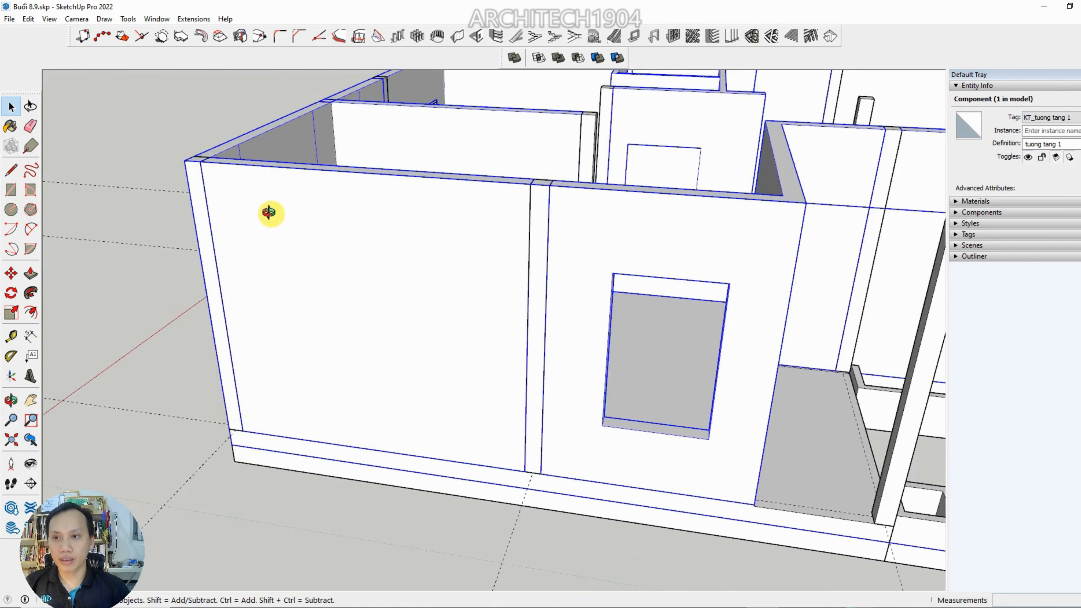
scroll(269, 212, "down", 3)
middle_click_drag(318, 186, 552, 259)
scroll(273, 242, "up", 3)
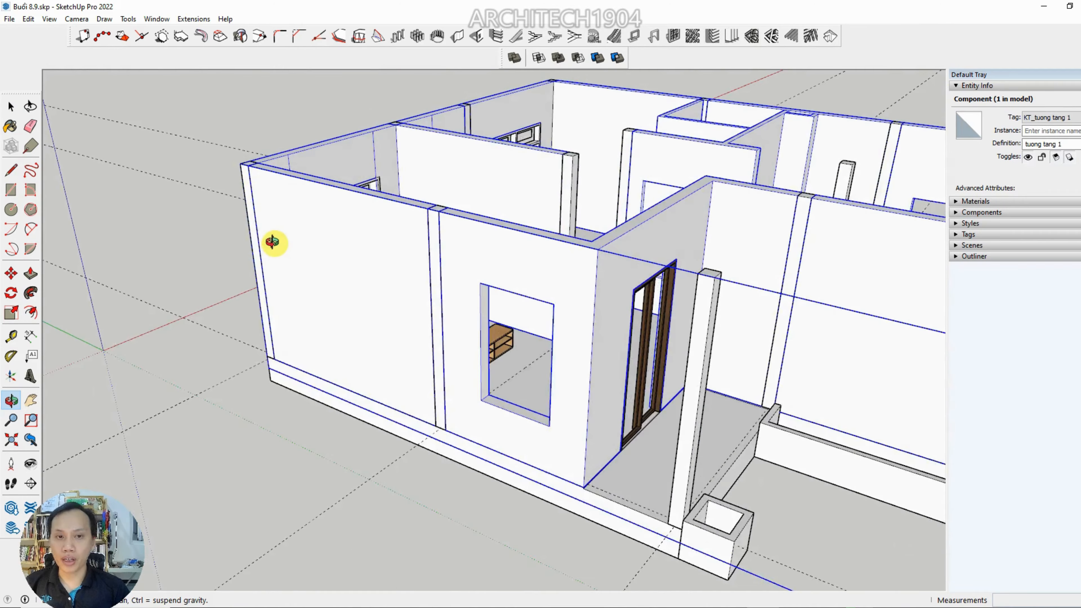
middle_click_drag(272, 242, 91, 275)
scroll(441, 315, "up", 2)
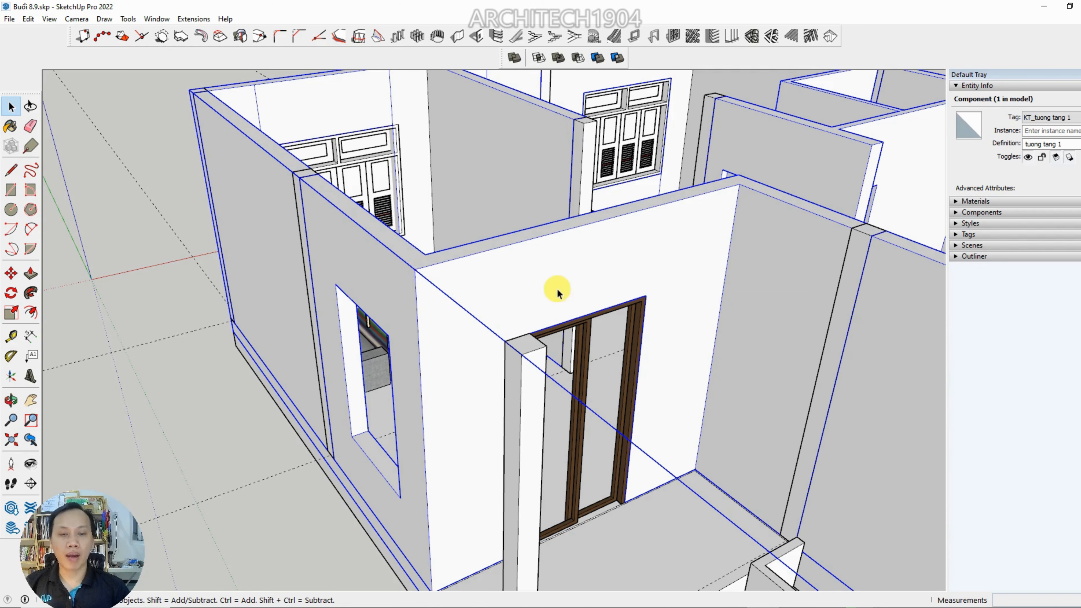
Open the ground-floor wall component for editing at the corner beside the sliding door
scroll(483, 285, "down", 3)
scroll(355, 224, "up", 5)
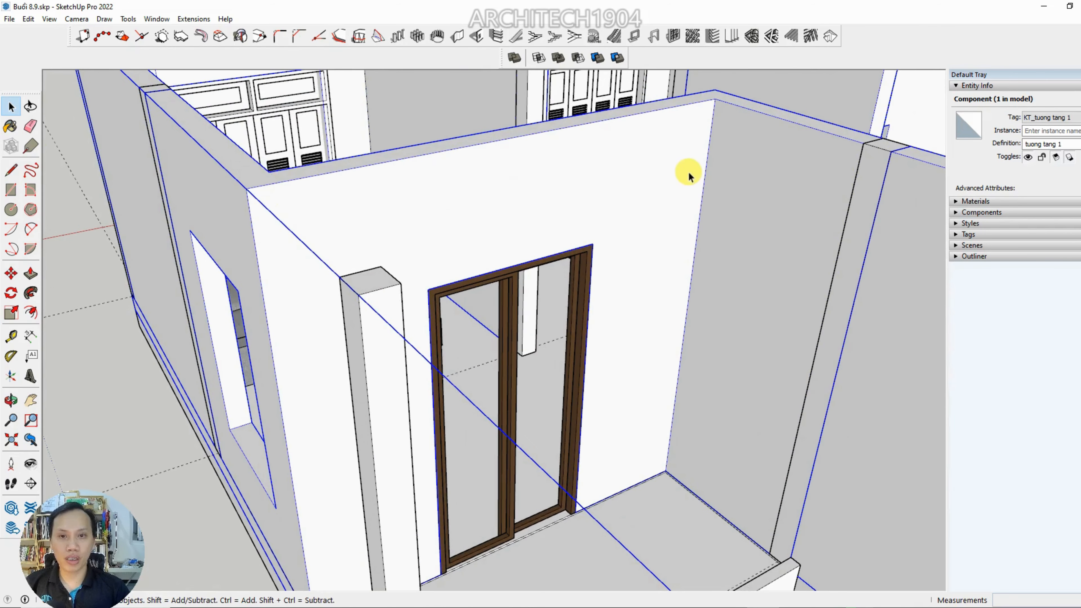
scroll(673, 209, "down", 2)
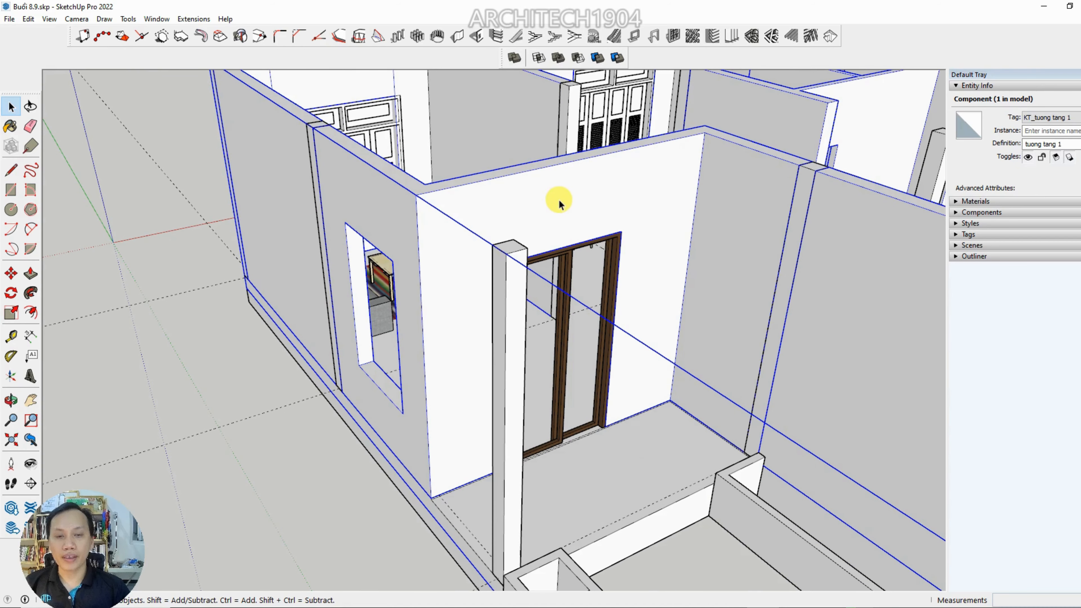
right_click(535, 200)
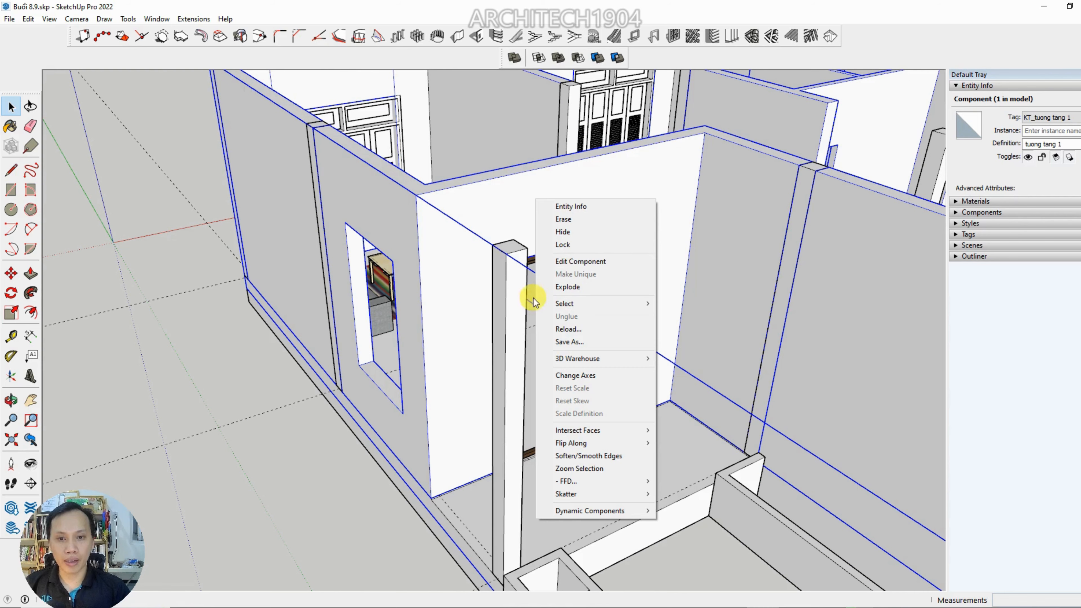
double_click(454, 295)
scroll(449, 243, "up", 3)
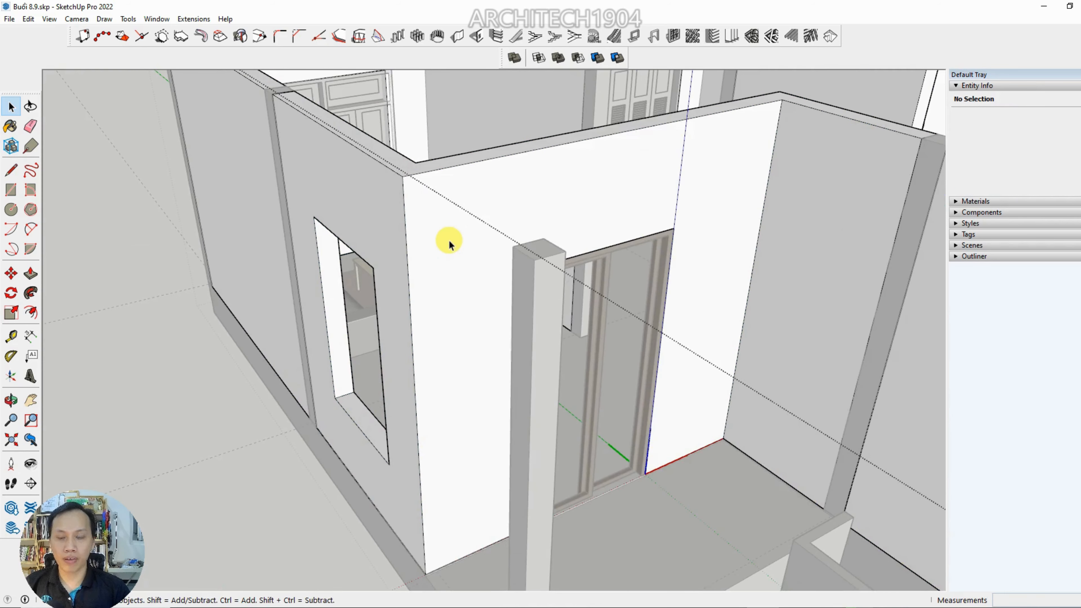
Select the window wall face and the adjoining door wall face in turn, finishing with the face around the sliding door
left_click(451, 223)
left_click(355, 198)
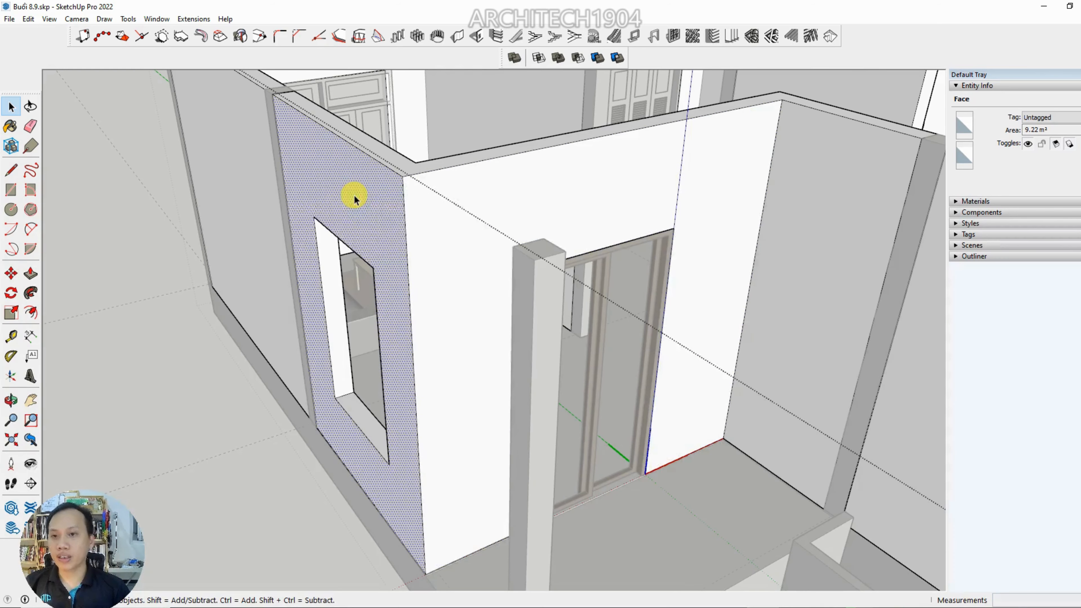
middle_click_drag(354, 198, 444, 255)
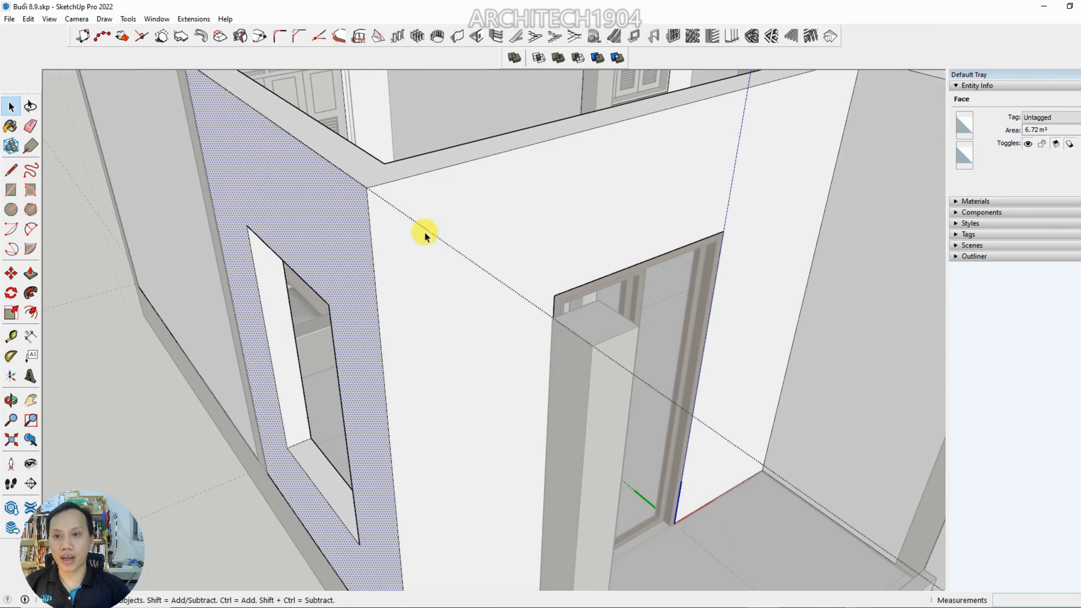
left_click(425, 235)
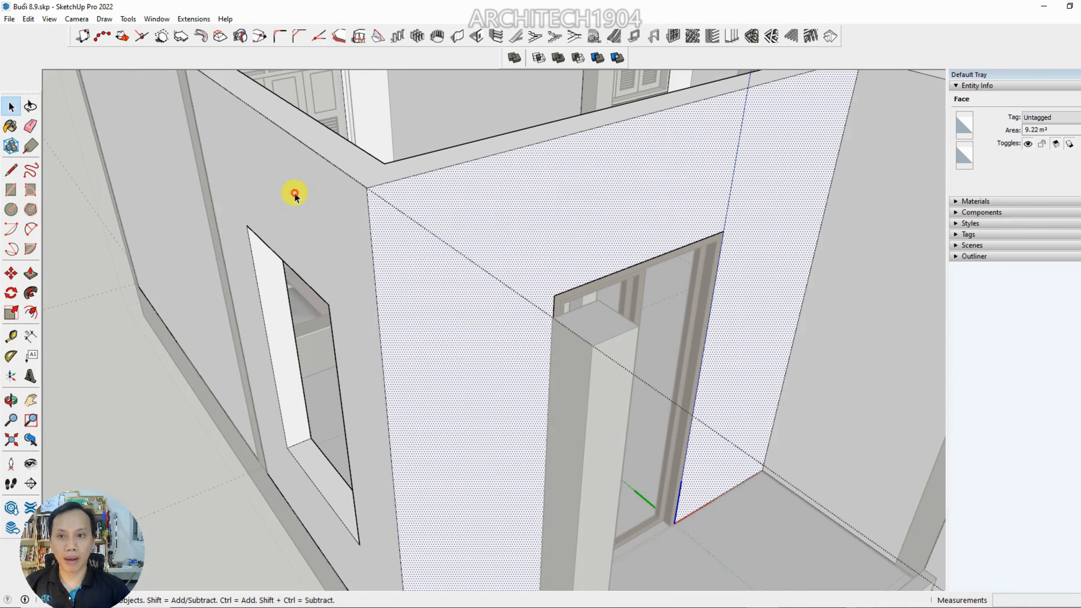
left_click(295, 196)
left_click(451, 217)
left_click(284, 210)
left_click(485, 216)
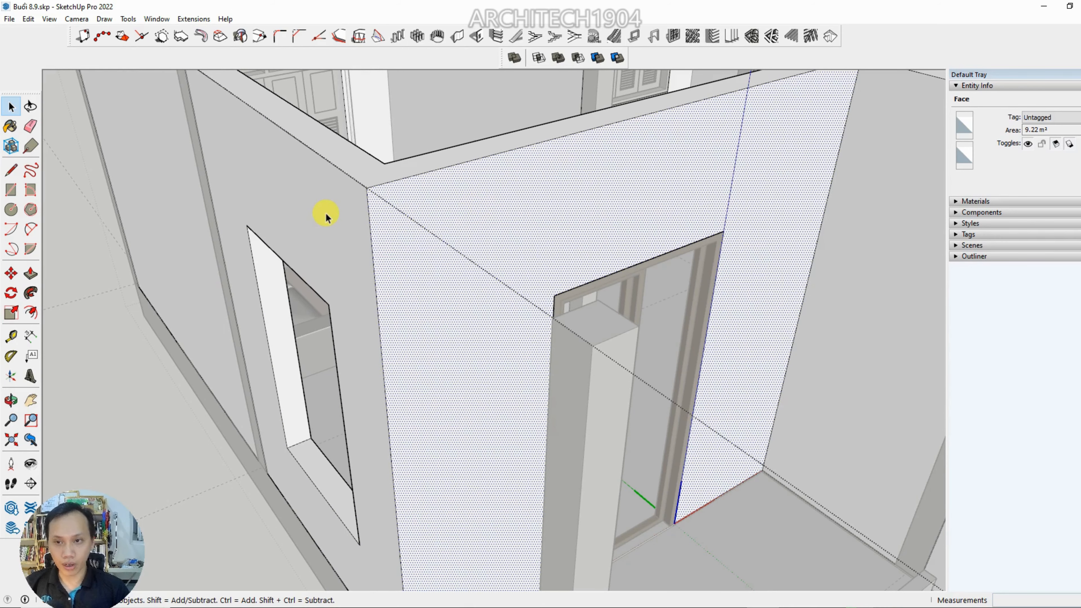
left_click(332, 200)
left_click(364, 171)
left_click(386, 243)
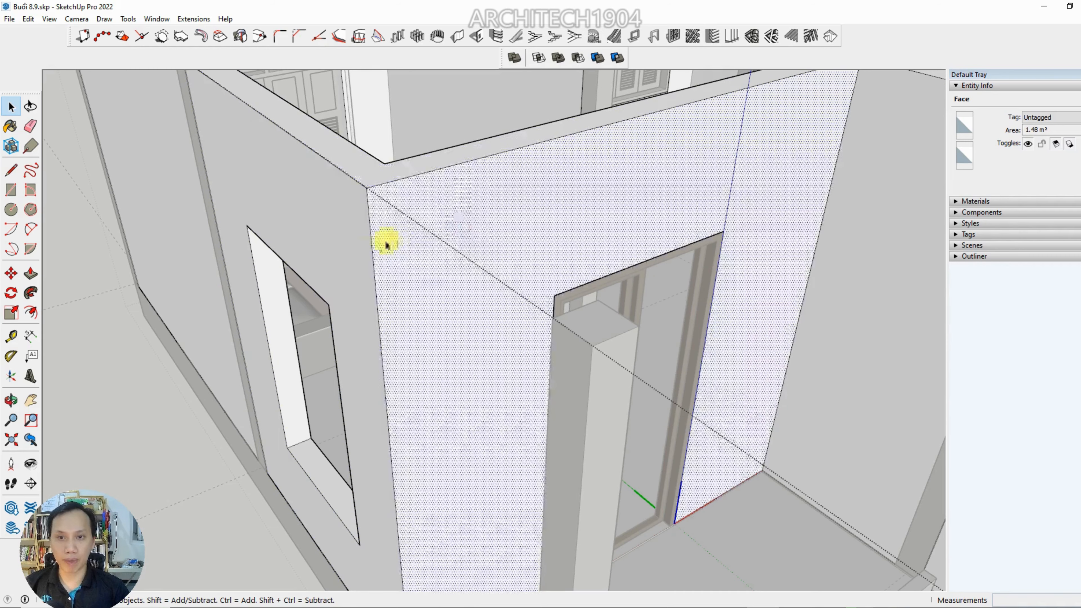
left_click(335, 235)
left_click(511, 215)
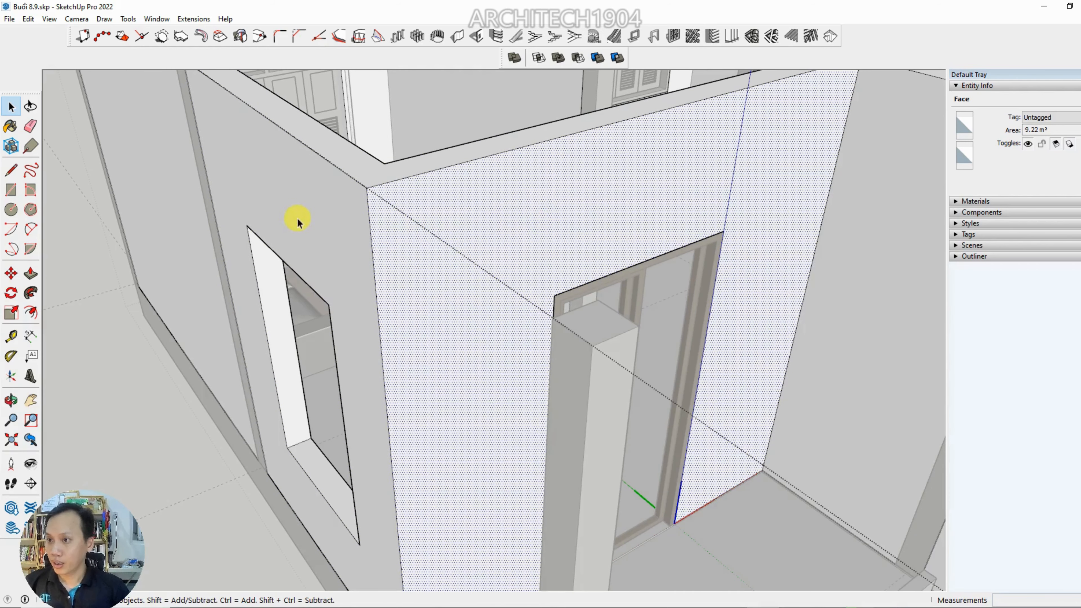
Activate the Paint Bucket, show the material library, collapse the entity details and enlarge the swatch list
left_click(12, 128)
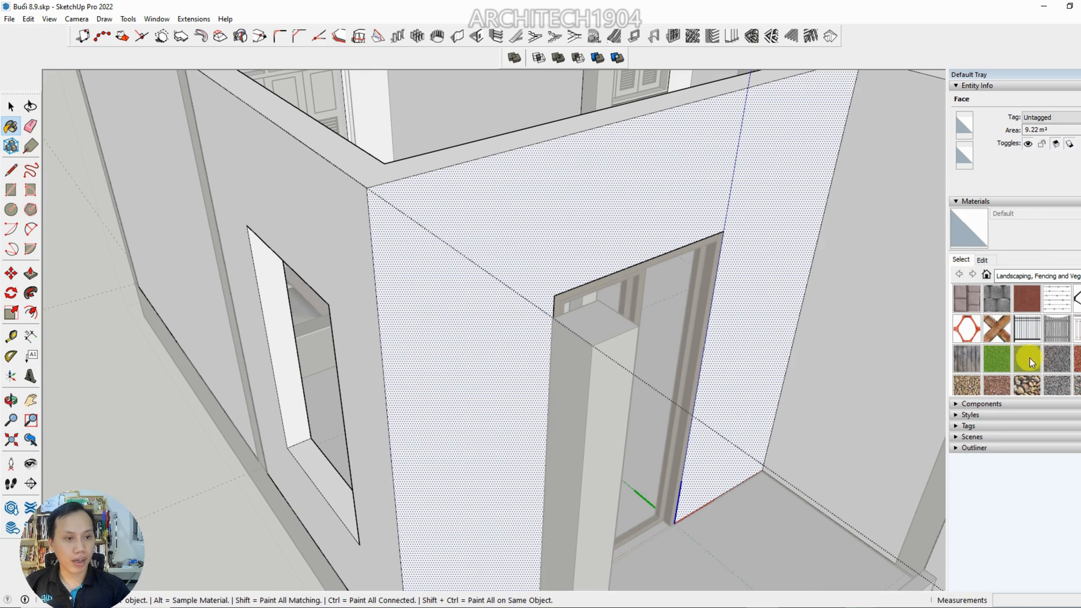
left_click(982, 261)
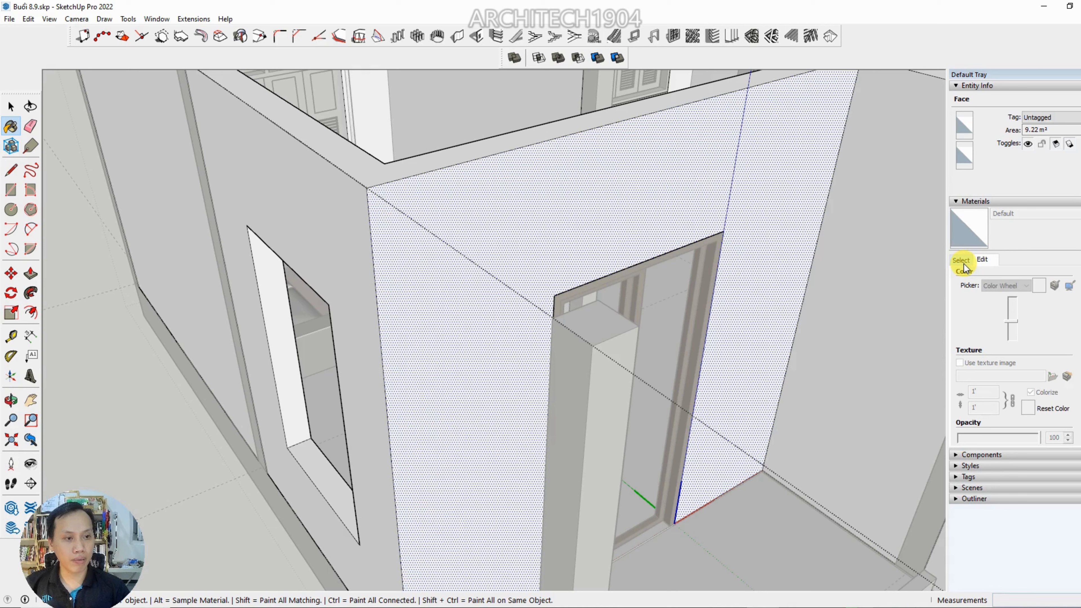
left_click(963, 261)
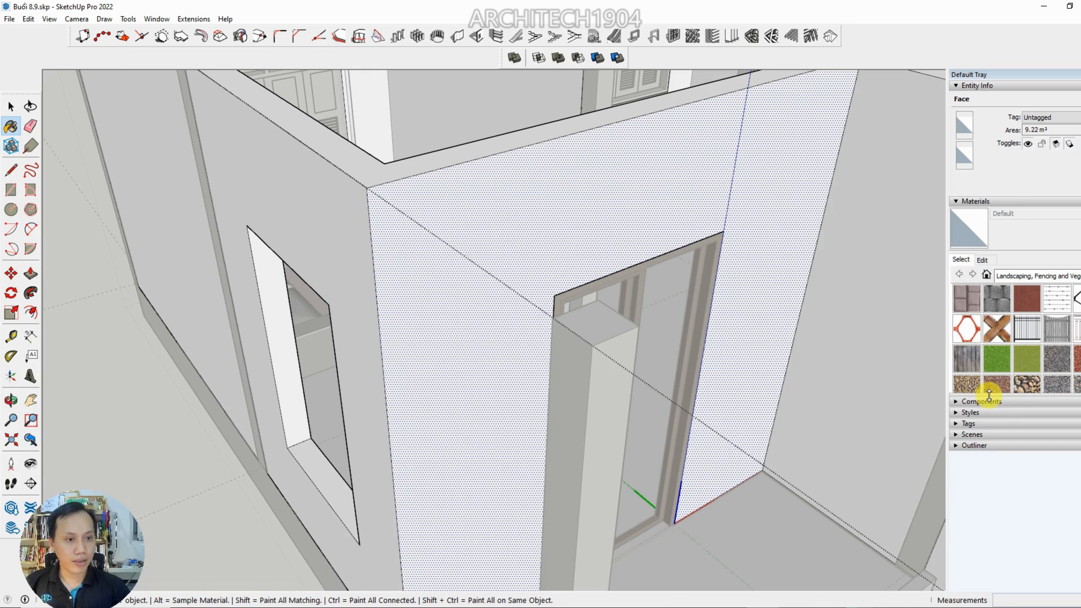
left_click_drag(989, 484, 978, 462)
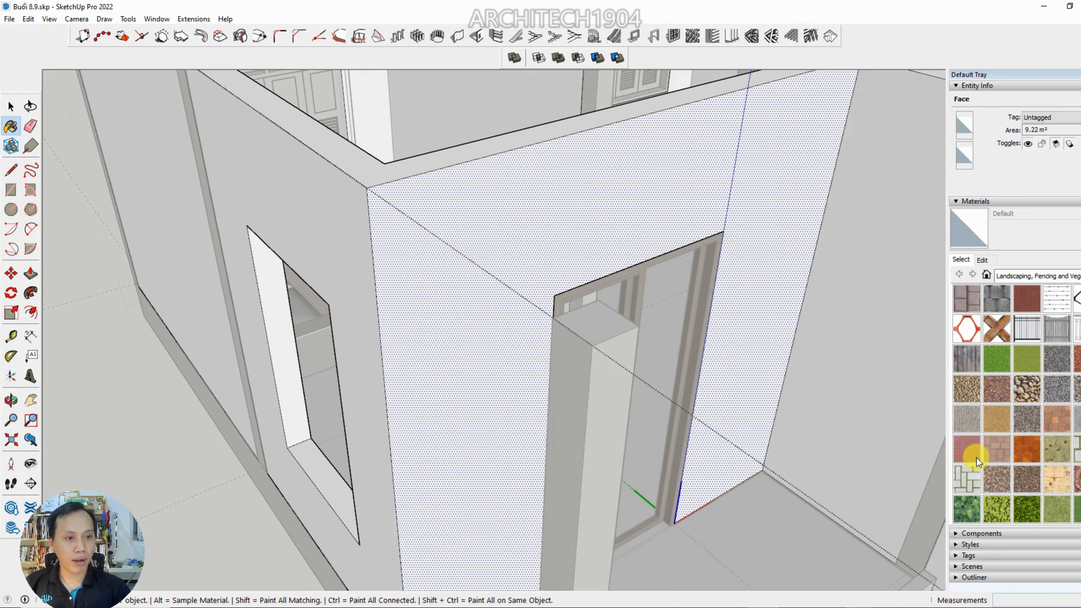
left_click(960, 85)
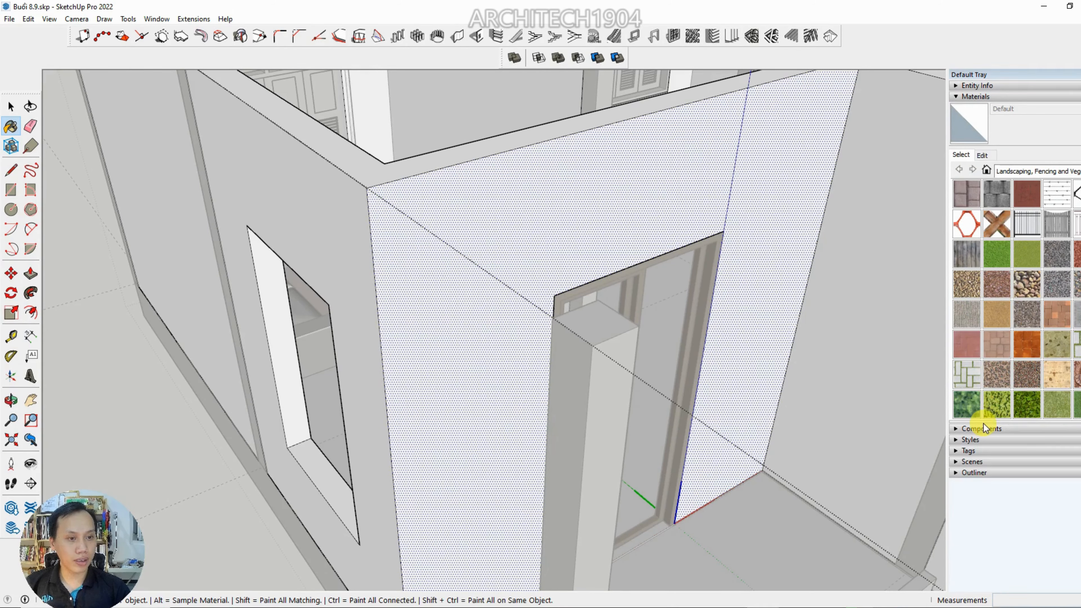
left_click_drag(984, 468, 985, 523)
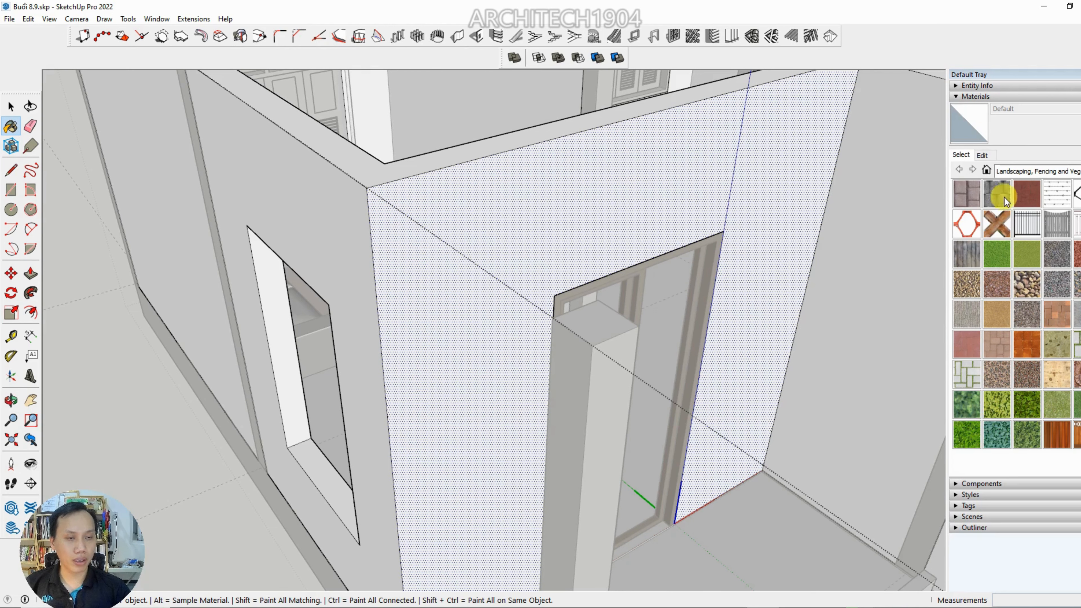
Browse the material categories, including Asphalt and Concrete, Brick, Carpet, Colors, Glass and Mirrors, Landscaping and Wood
left_click(1016, 172)
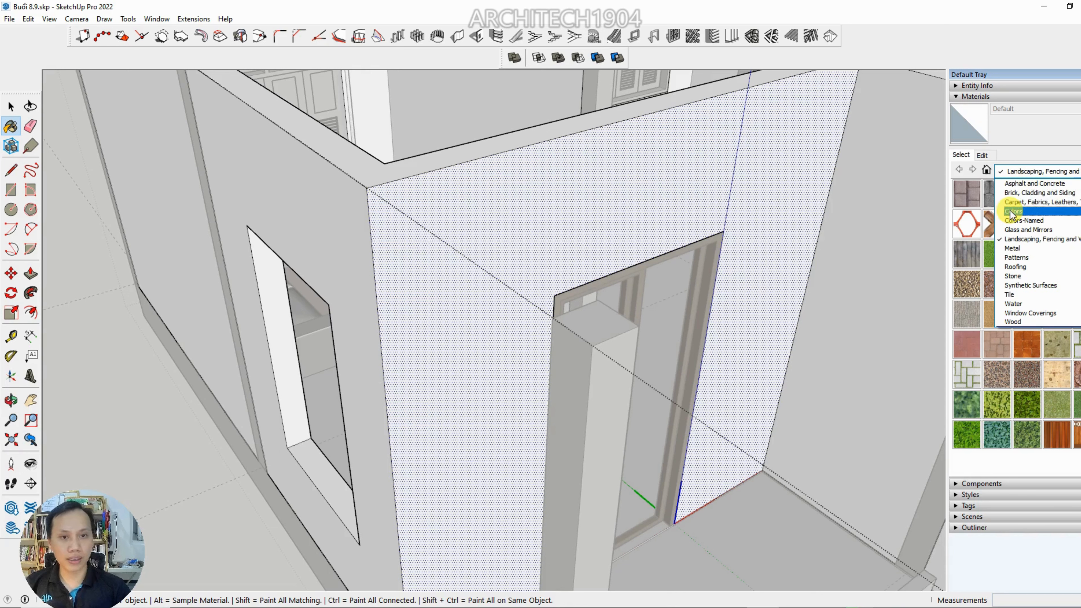
left_click(1015, 185)
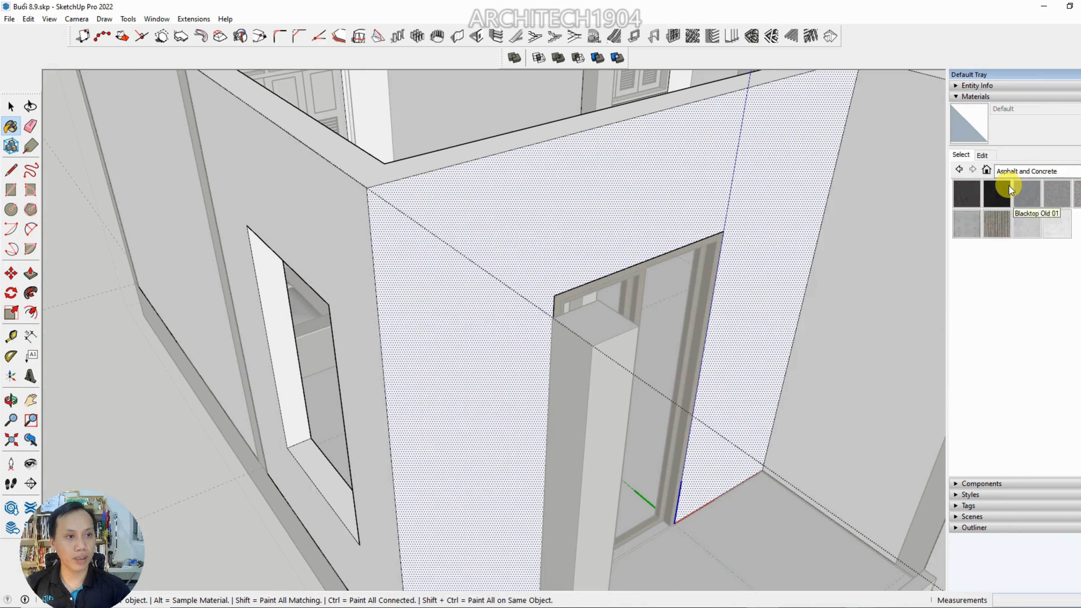
left_click(1023, 173)
left_click(1022, 193)
left_click(1023, 171)
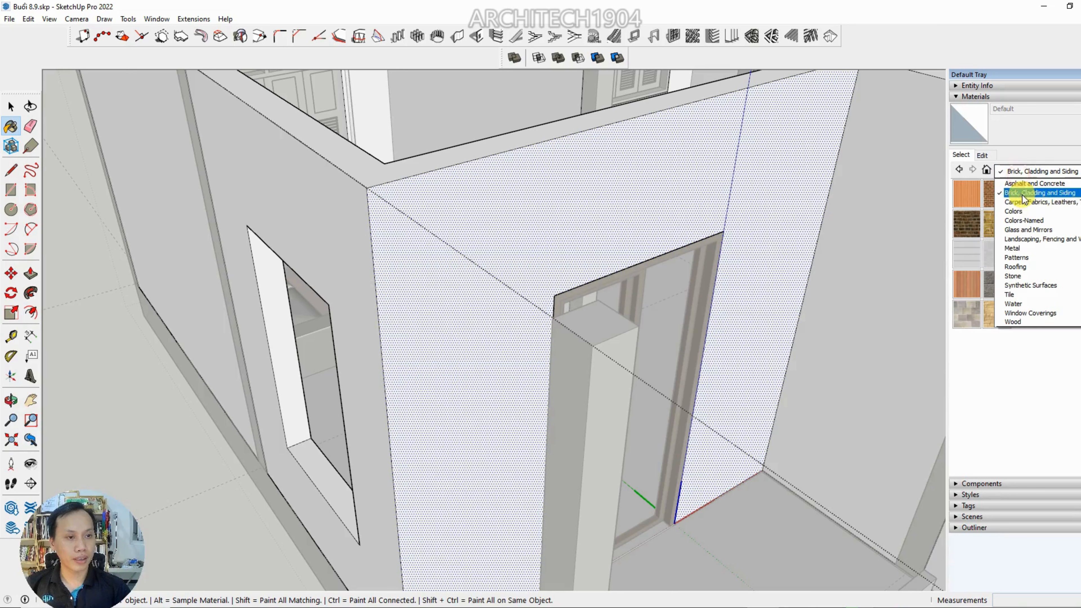
left_click(1023, 202)
left_click(1023, 171)
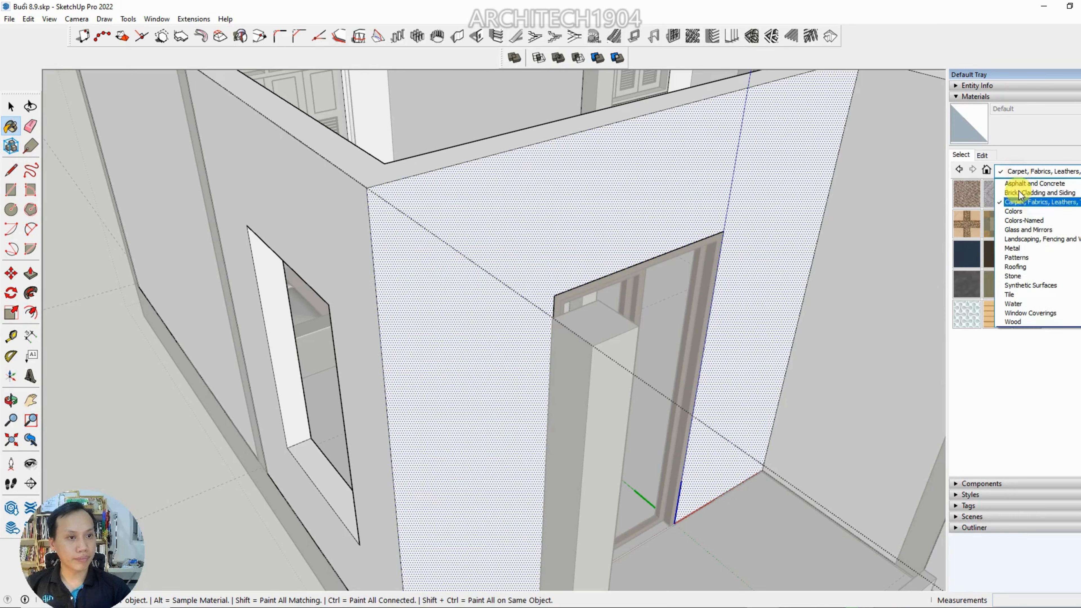
left_click(1015, 211)
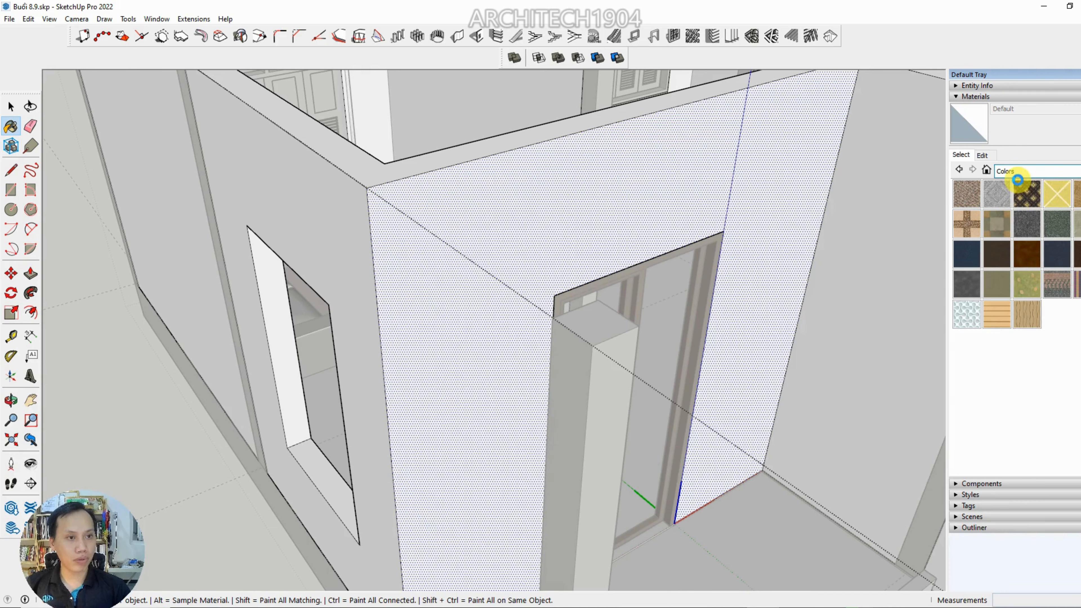
left_click(1018, 172)
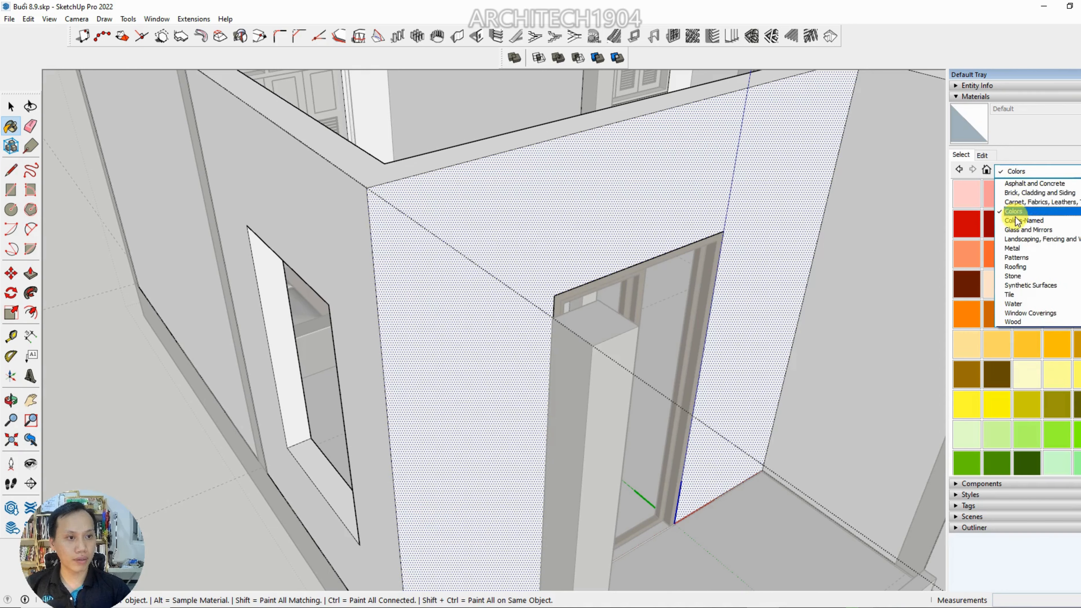
left_click(1018, 220)
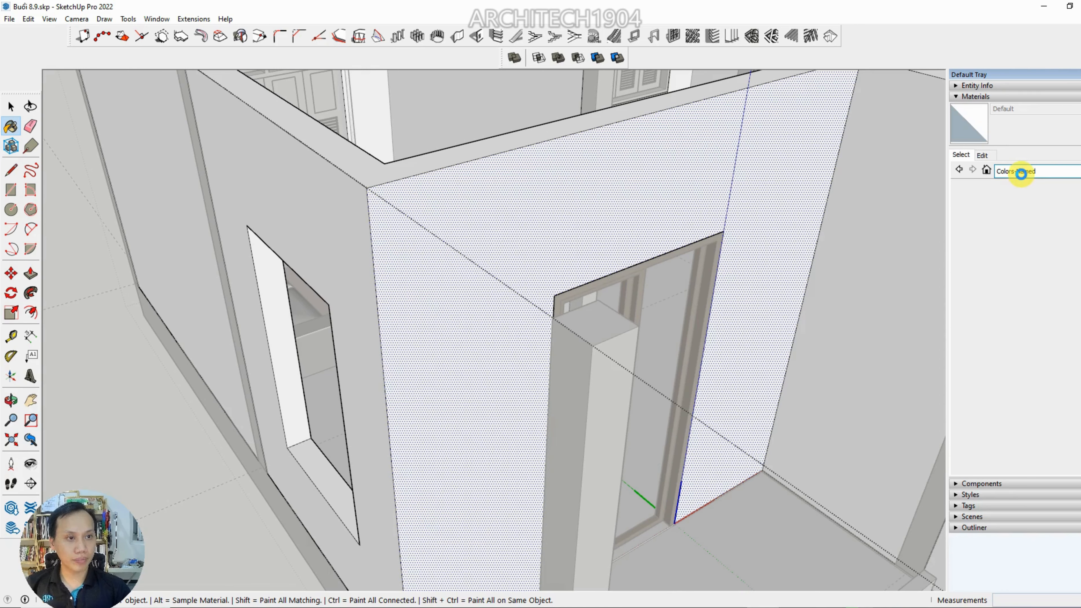
left_click(1021, 171)
left_click(1016, 227)
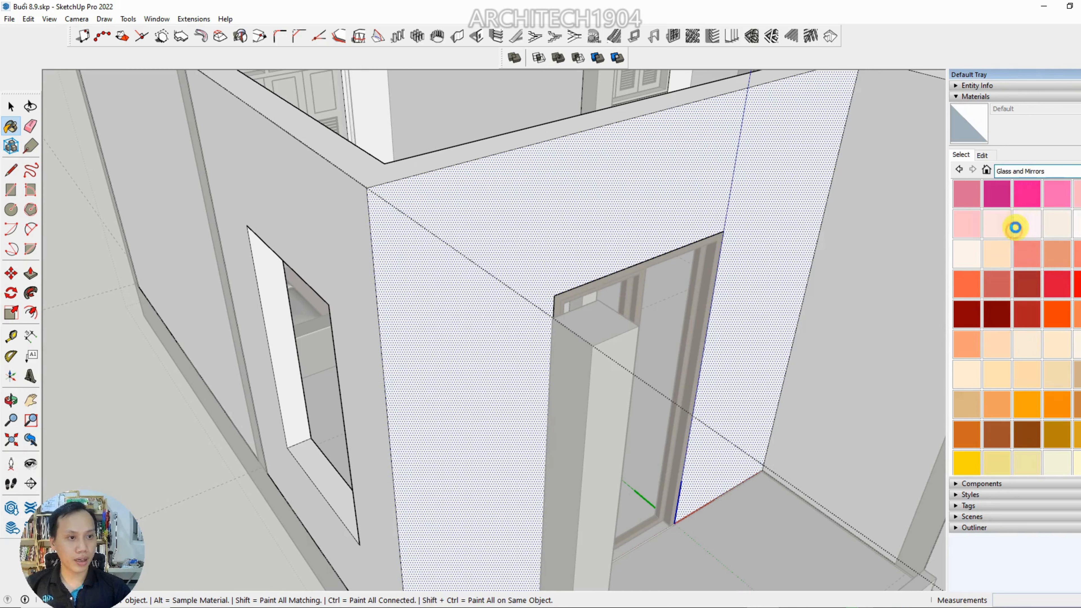
left_click(1014, 172)
left_click(1020, 241)
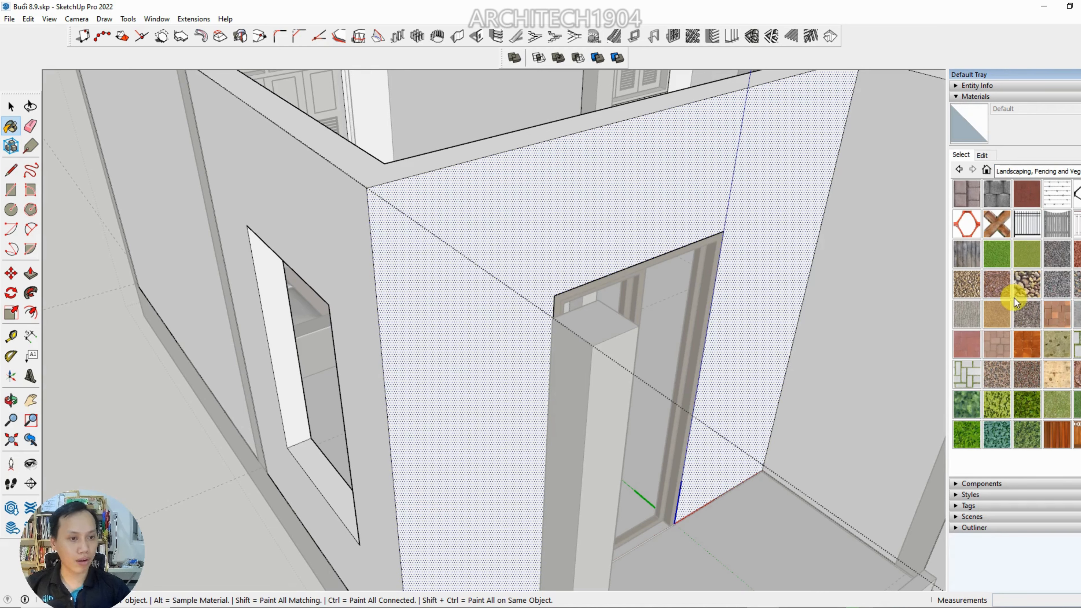
left_click(1023, 171)
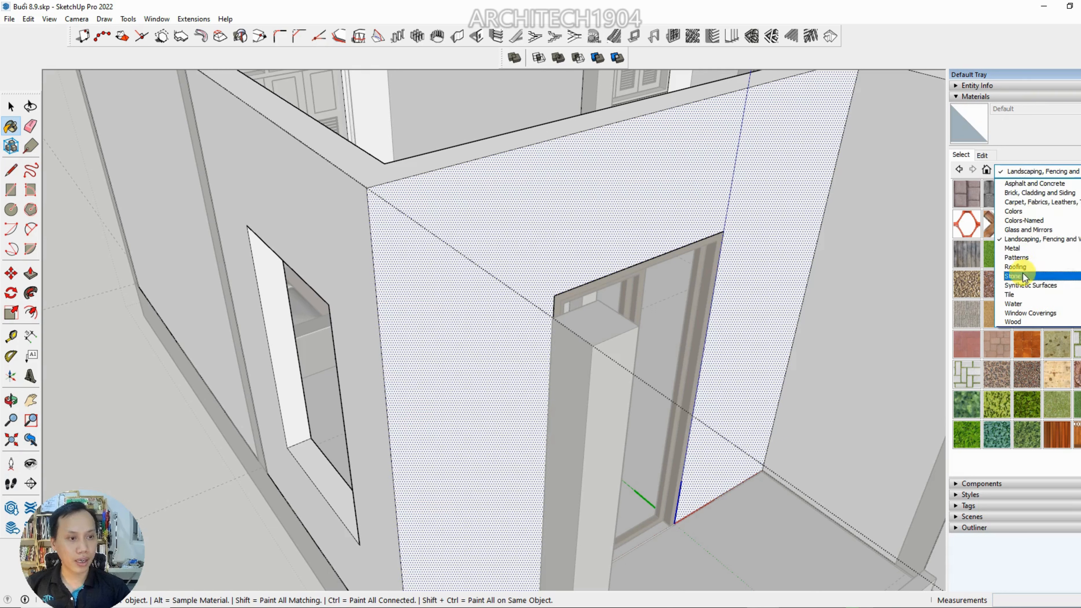
left_click(1015, 321)
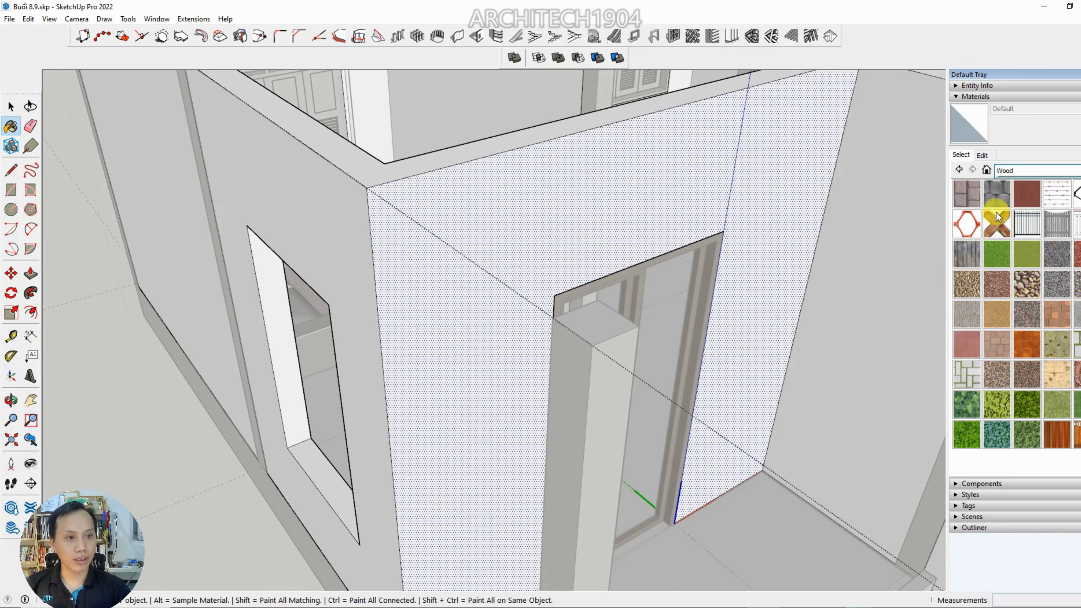
Paint the sliding-door wall face and the adjoining window wall face with Color H07 from the Colors collection
left_click(1022, 171)
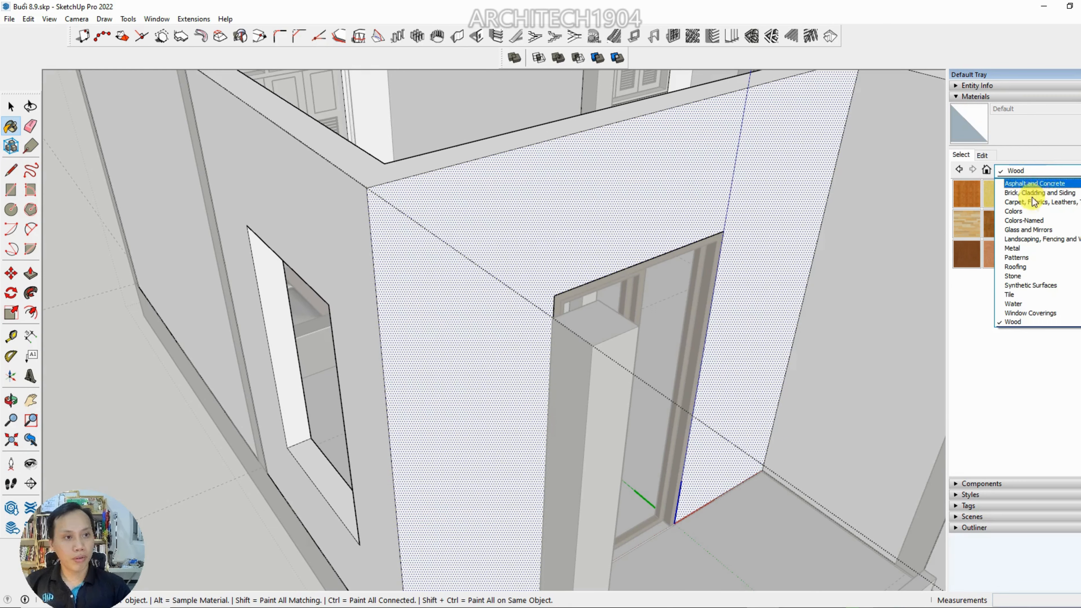
left_click(1025, 210)
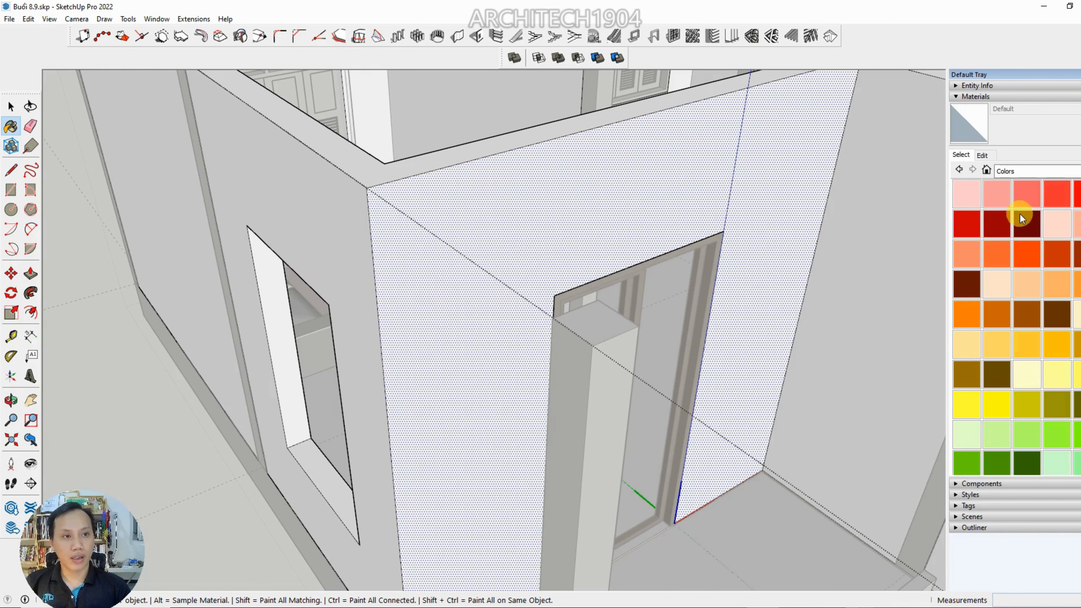
scroll(1019, 346, "down", 5)
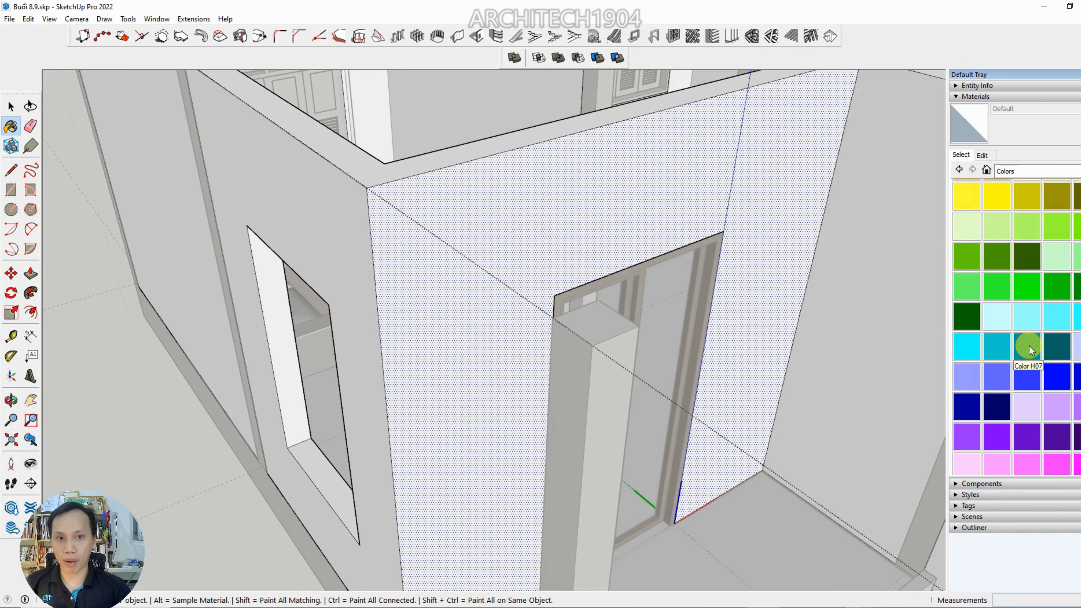
left_click(1029, 347)
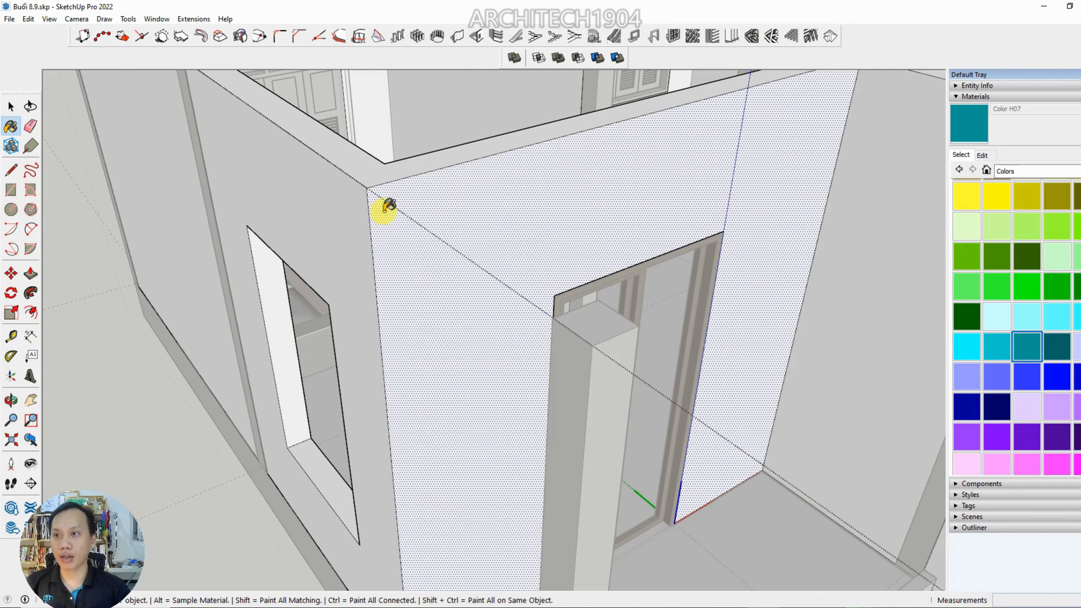
left_click(409, 203)
mouse_move(410, 204)
middle_mouse_down()
mouse_move(509, 213)
mouse_move(462, 194)
mouse_move(442, 205)
mouse_move(427, 244)
mouse_move(446, 222)
mouse_move(458, 239)
mouse_move(541, 251)
middle_mouse_up()
left_click(461, 194)
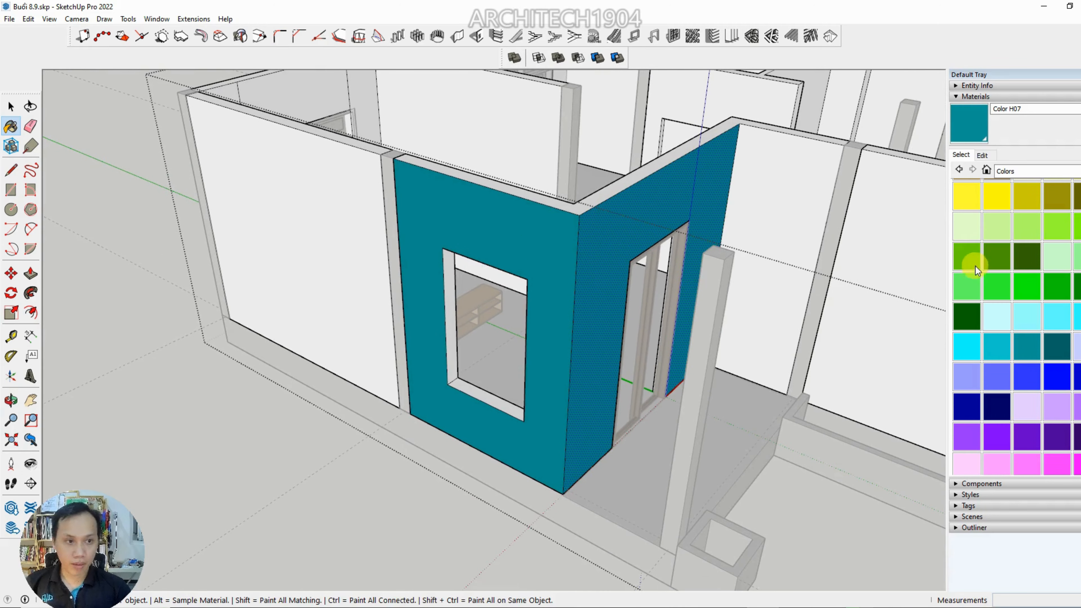
Paint the plain outer wall face next to the window wall with Color E05
left_click(996, 200)
left_click(326, 205)
mouse_move(325, 205)
middle_mouse_down()
mouse_move(418, 237)
mouse_move(326, 234)
middle_mouse_up()
Open the column component between the yellow and teal walls, paint its outer face with Color E05, and leave the component
scroll(357, 183, "up", 4)
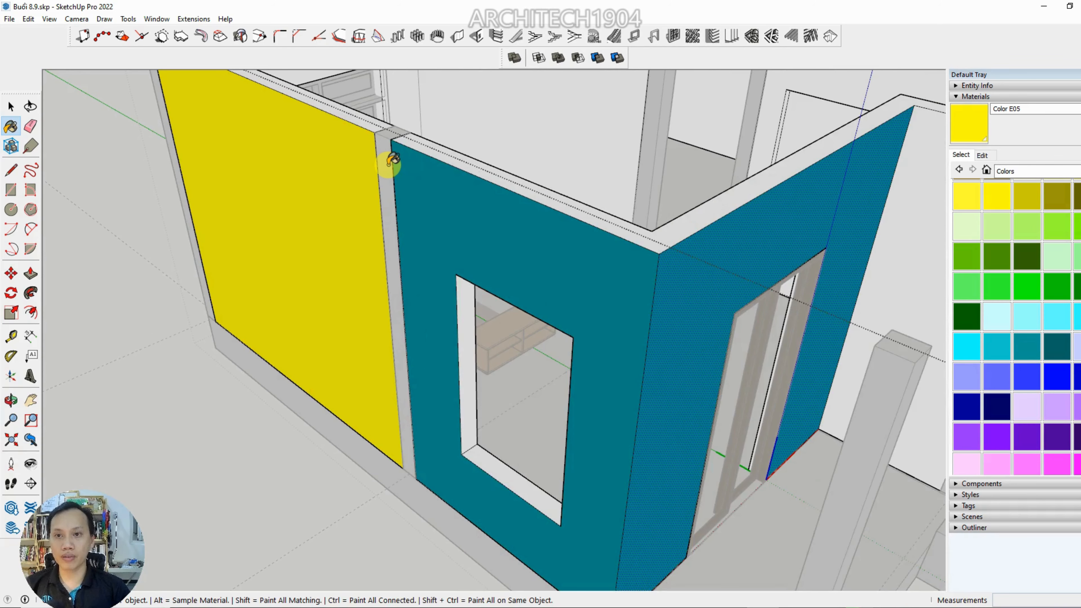
middle_click_drag(402, 168, 445, 177)
left_click(432, 185)
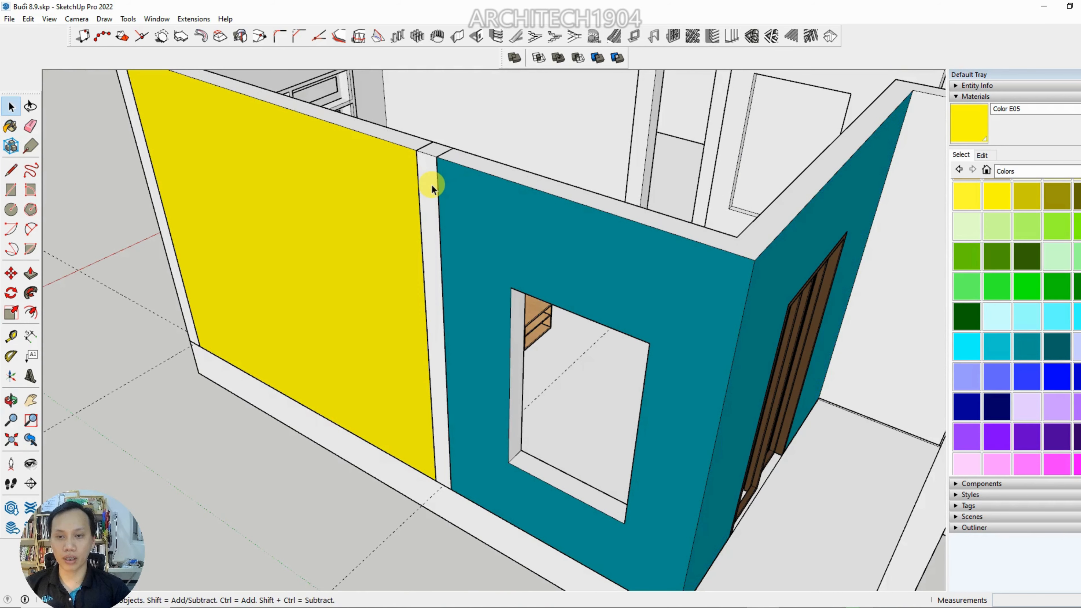
double_click(431, 185)
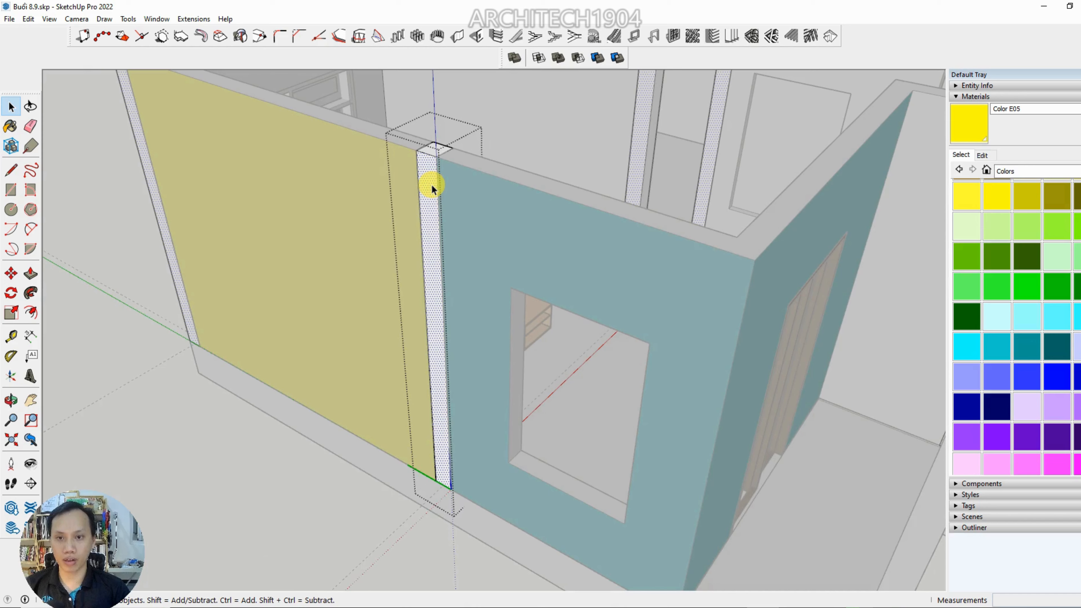
key("b")
left_click(434, 181)
scroll(435, 183, "down", 3)
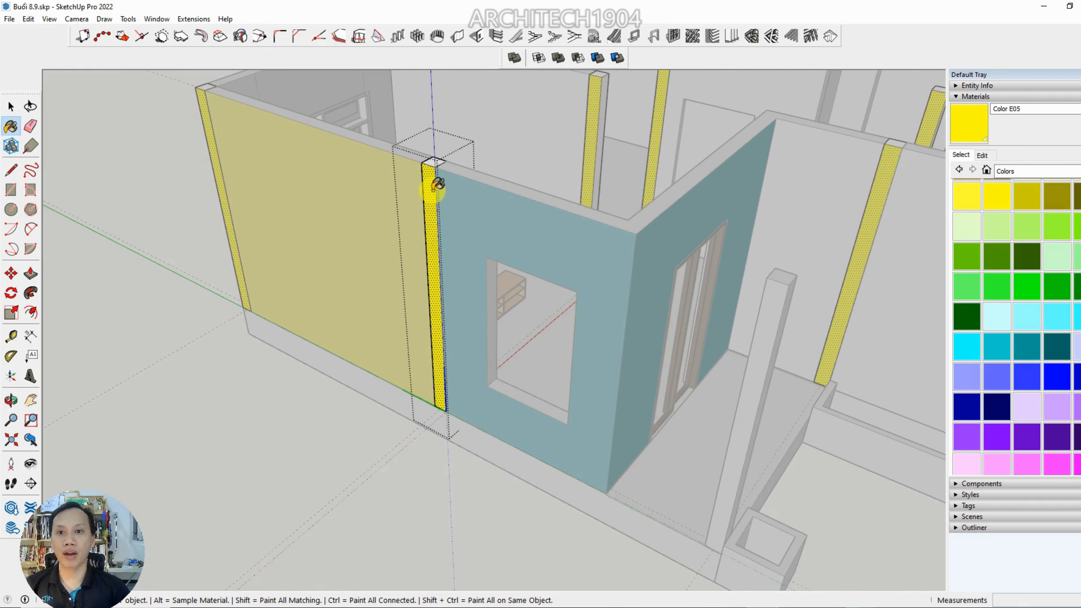
key("space")
key("Escape")
Examine the column between the yellow and teal walls, inside and outside its component, together with its copies around the house
scroll(433, 190, "down", 4)
middle_click_drag(432, 191, 495, 169)
scroll(451, 188, "up", 6)
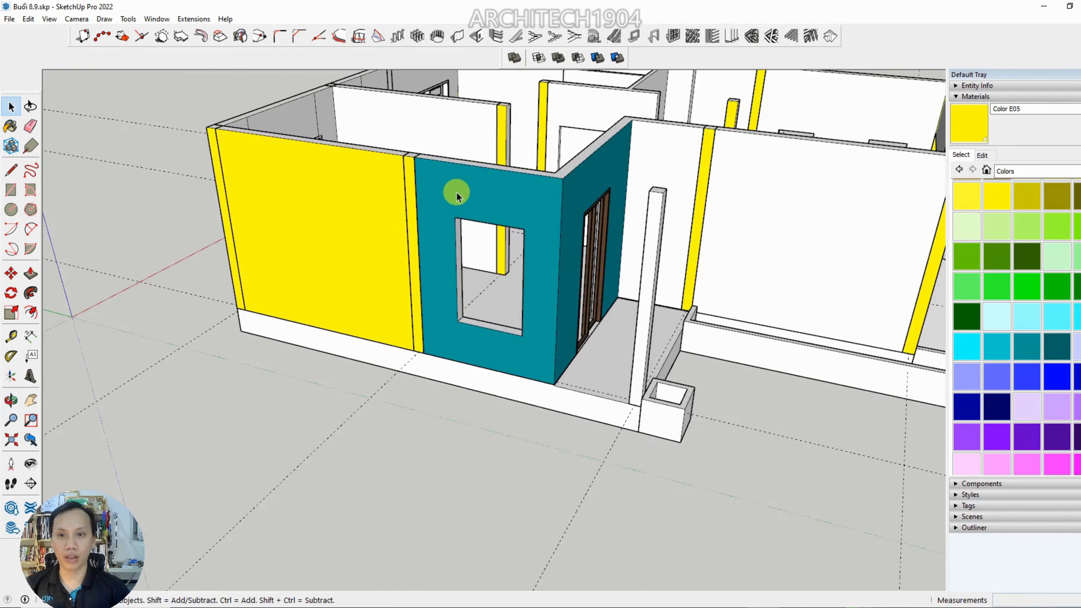
middle_click_drag(410, 190, 375, 181)
scroll(375, 181, "up", 5)
left_click(396, 173)
scroll(396, 175, "down", 3)
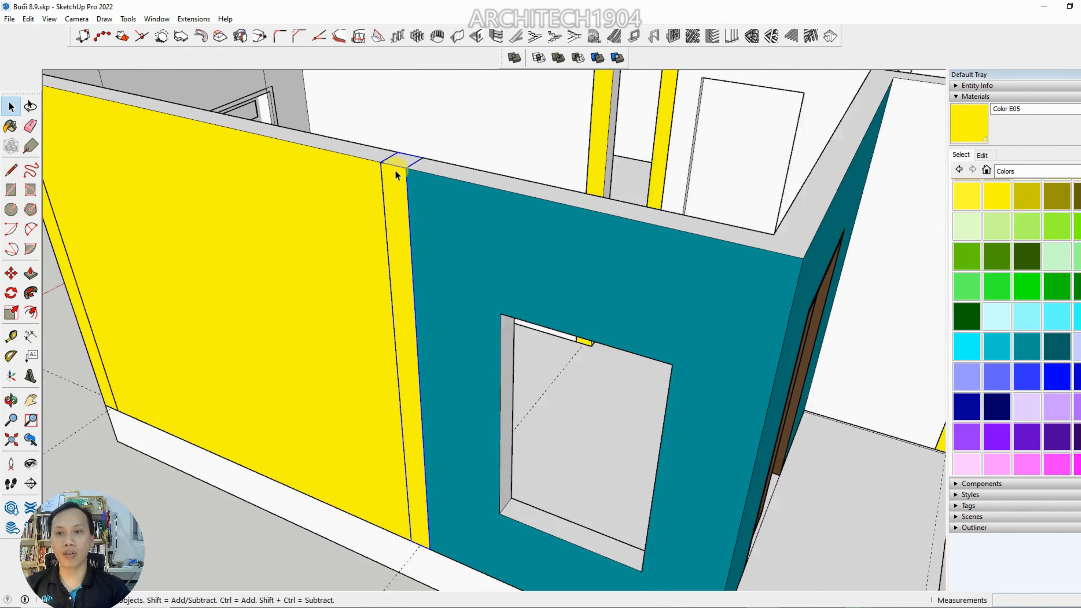
scroll(396, 174, "down", 4)
scroll(396, 175, "up", 3)
double_click(396, 175)
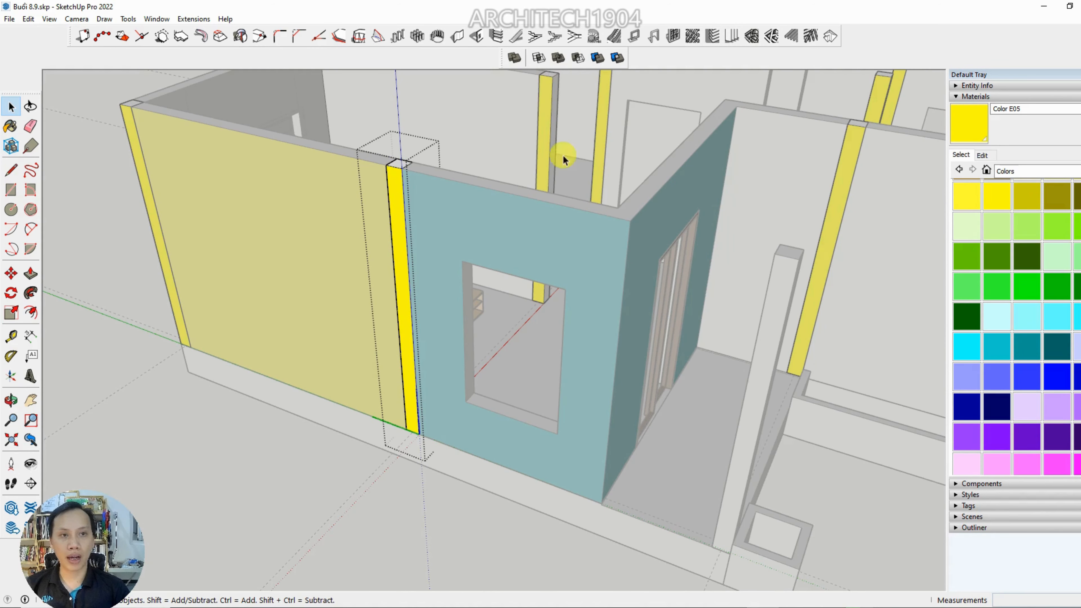
middle_click_drag(563, 156, 406, 223)
scroll(407, 222, "up", 3)
key("Escape")
Make the column component between the yellow and teal walls unique
left_click(361, 223)
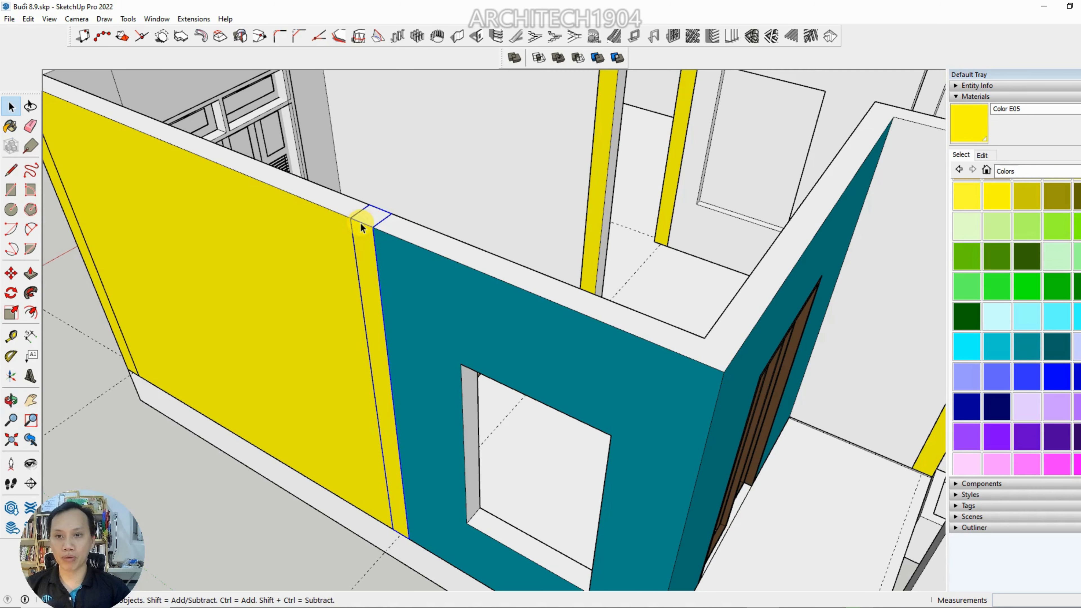
right_click(361, 223)
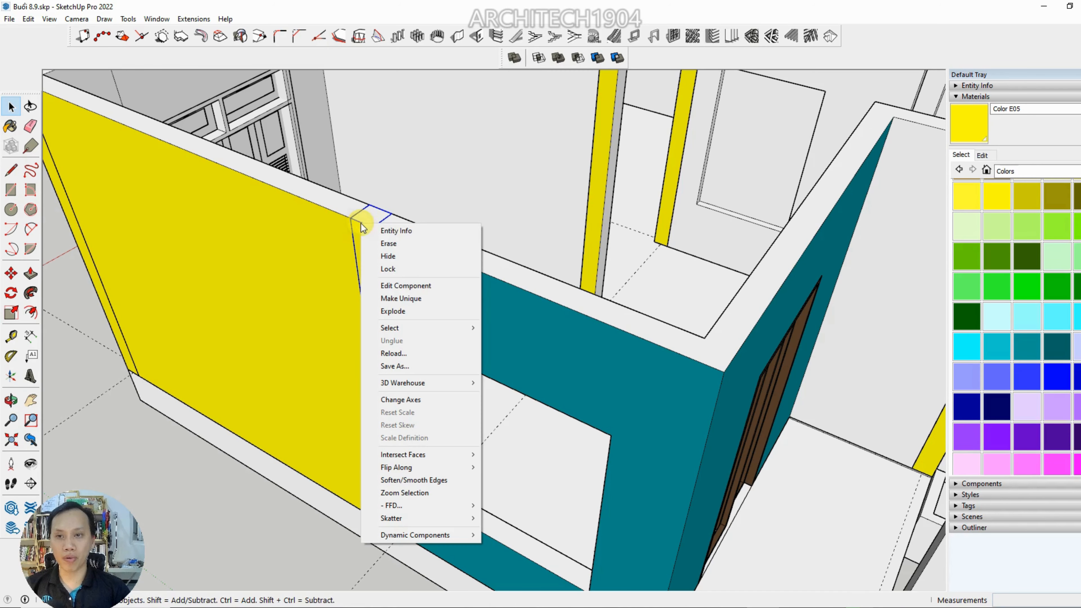
left_click(409, 298)
Paint the interior face of the column between the yellow and teal walls with Color K03 and close the component
scroll(447, 266, "down", 3)
middle_click_drag(446, 265, 205, 221)
scroll(372, 224, "up", 5)
double_click(367, 193)
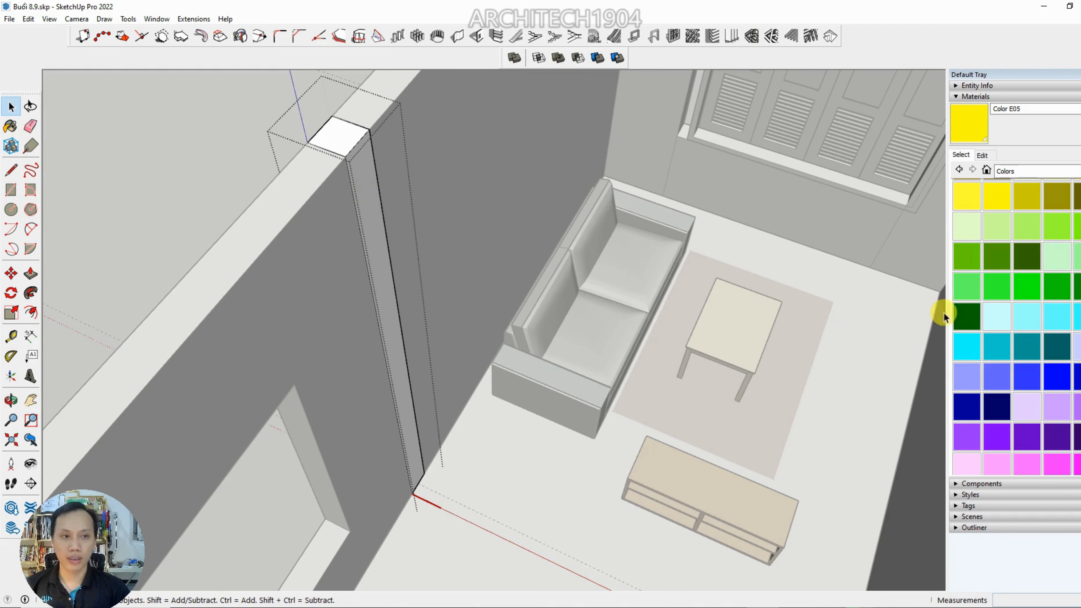
left_click(1041, 465)
left_click(353, 170)
scroll(369, 200, "down", 5)
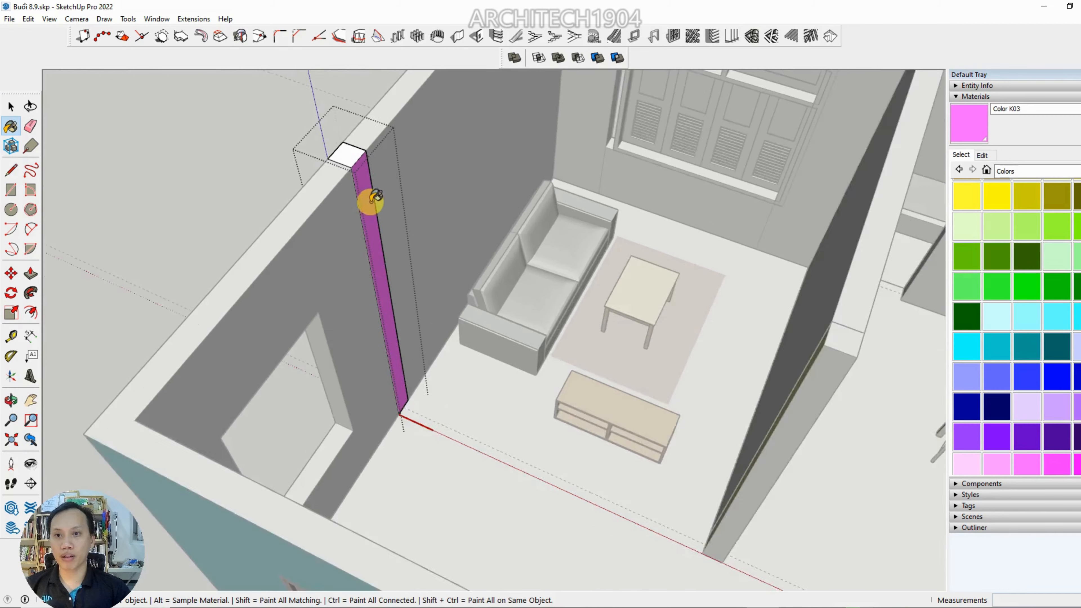
scroll(529, 315, "down", 4)
middle_click_drag(529, 315, 629, 307)
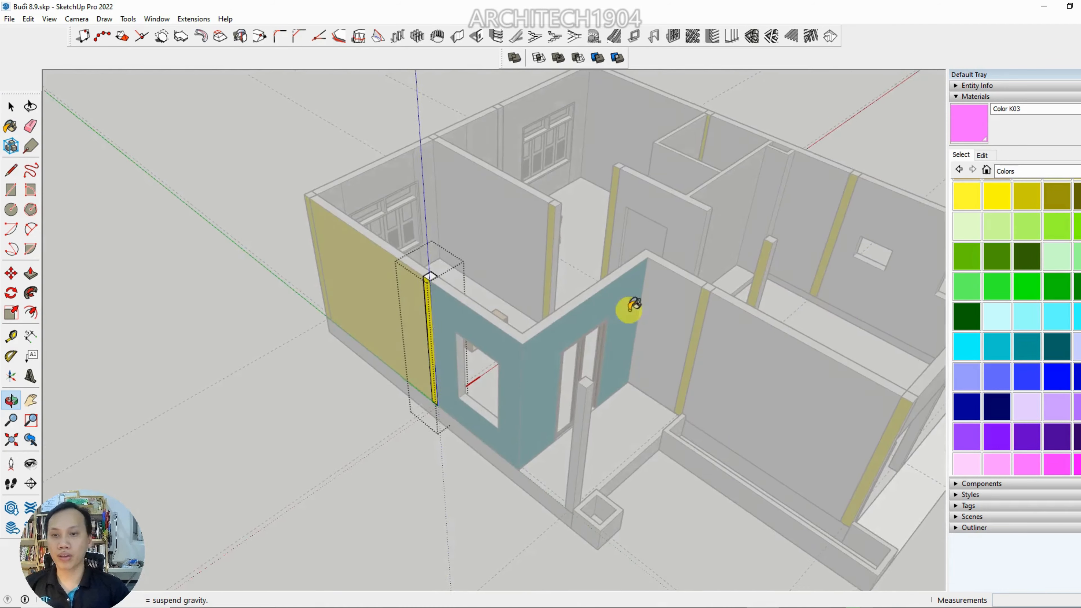
middle_click_drag(405, 326, 464, 312)
key("space")
left_click(464, 308)
Open the ground-floor wall component for editing and select its yellow outer face
scroll(502, 272, "up", 4)
scroll(511, 275, "down", 4)
scroll(426, 301, "up", 5)
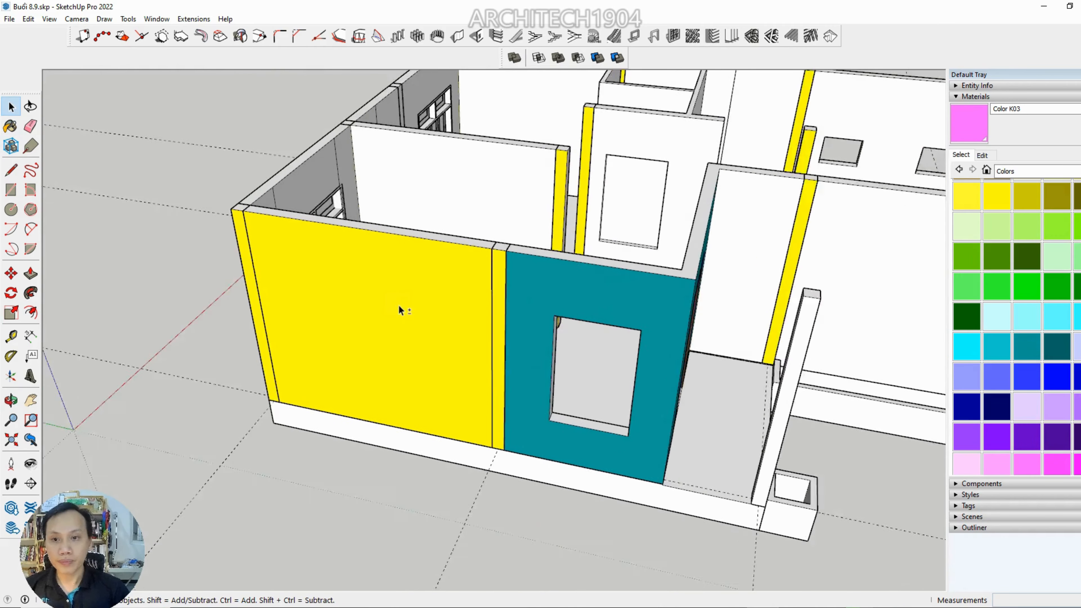
scroll(349, 285, "up", 1)
double_click(335, 265)
scroll(336, 265, "down", 4)
middle_click_drag(344, 275, 250, 190)
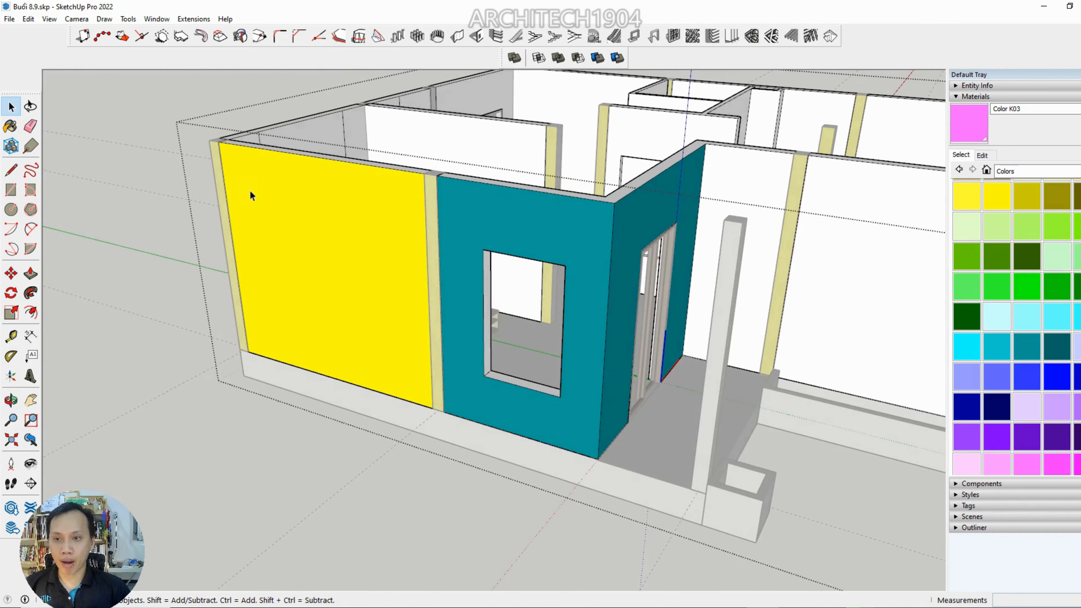
left_click(312, 214)
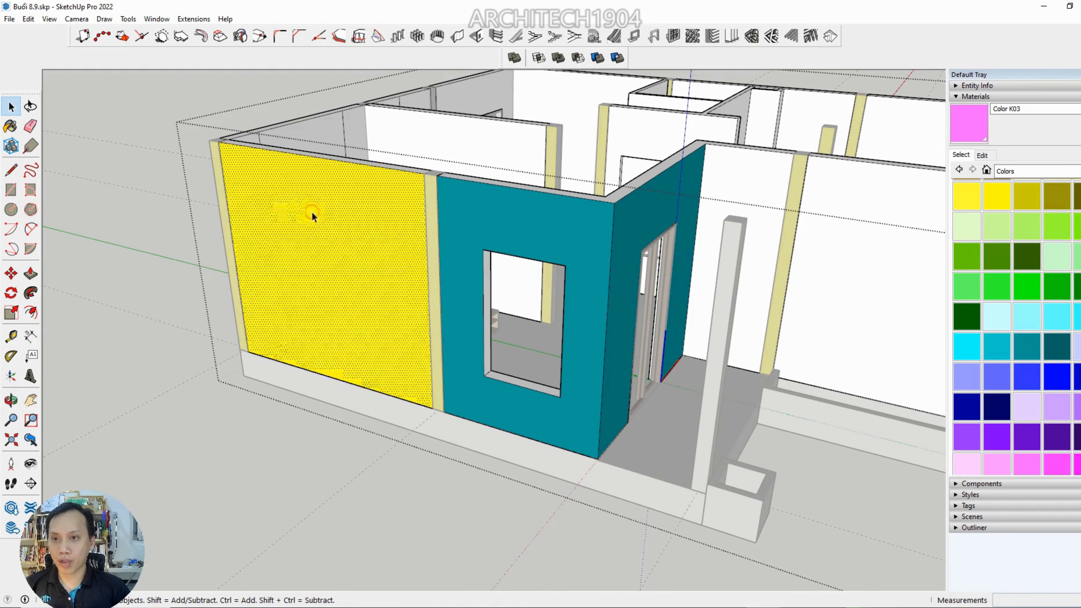
Draw a circle near the middle of the yellow wall face
scroll(234, 190, "up", 2)
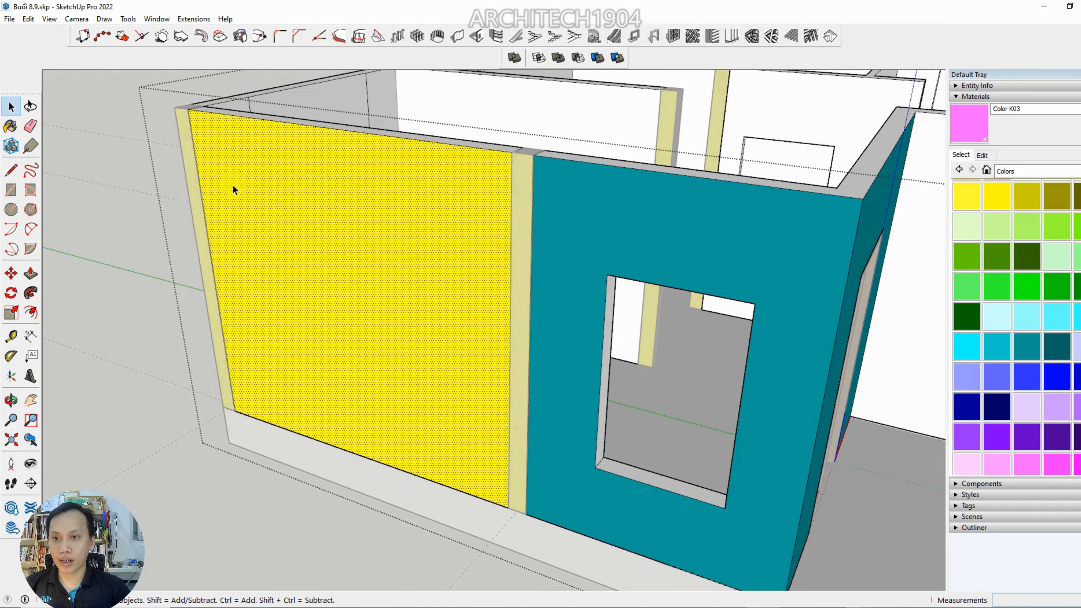
left_click(11, 209)
left_click(408, 275)
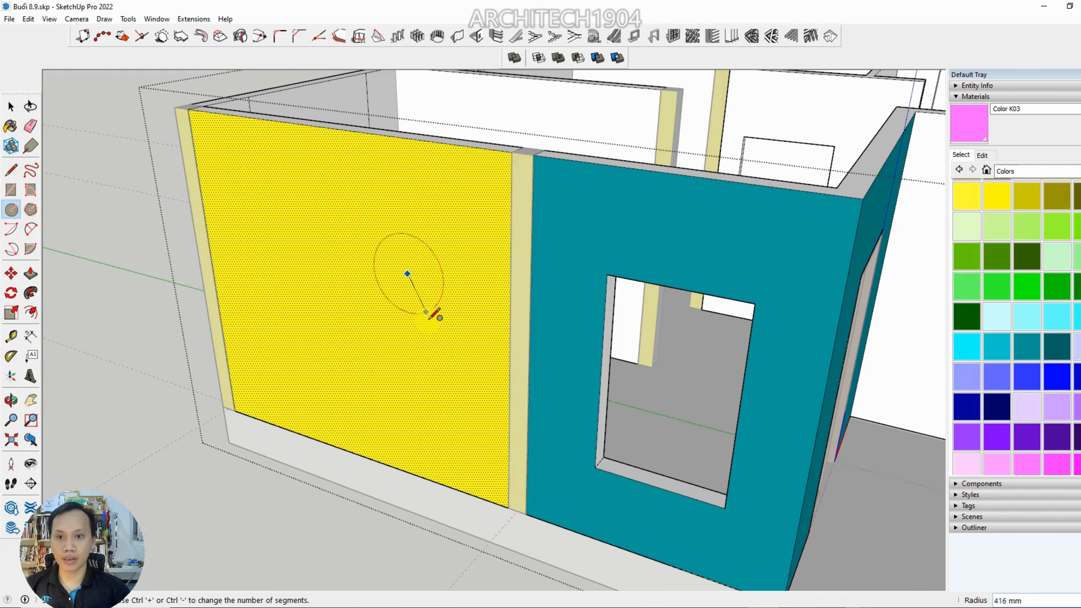
left_click(435, 352)
scroll(440, 339, "down", 2)
middle_click_drag(440, 339, 448, 346)
Paint the circular face on the yellow wall dark blue with Color I08 and close the wall component
key("space")
left_click(442, 318)
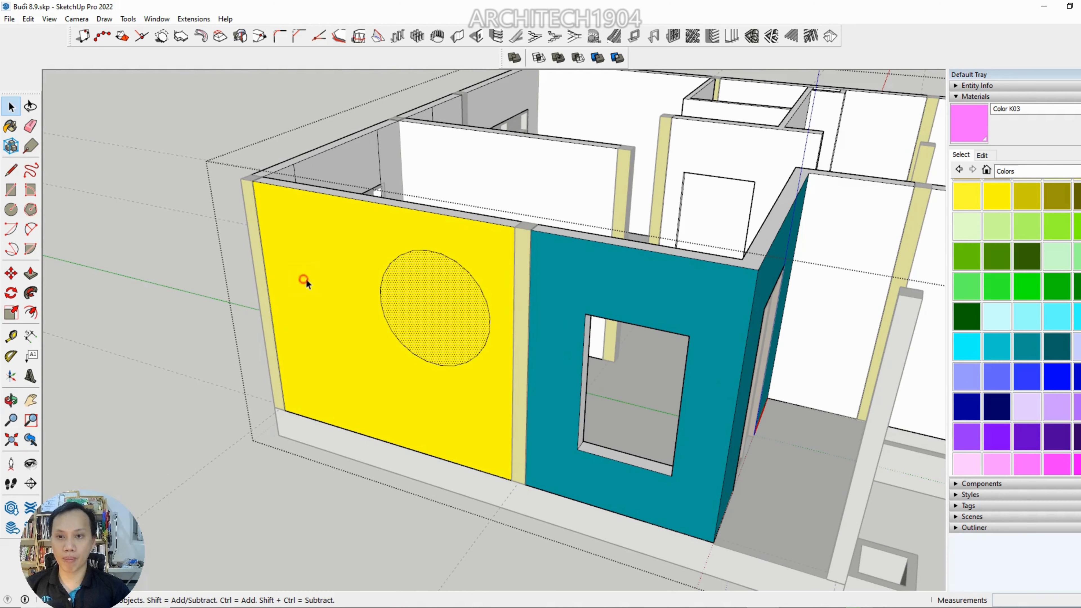
left_click(304, 280)
left_click(473, 328)
left_click(993, 412)
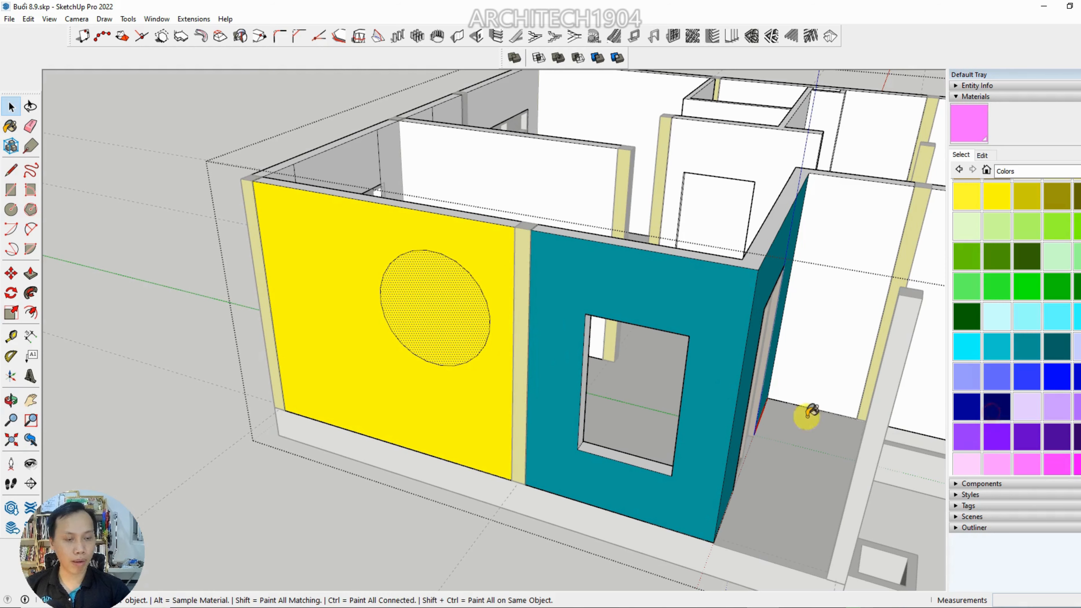
left_click(444, 303)
mouse_move(442, 307)
middle_mouse_down()
mouse_move(232, 382)
mouse_move(358, 295)
mouse_move(381, 299)
middle_mouse_up()
key("space")
key("Escape")
Examine the blue circle on the yellow wall and the neighbouring teal and white walls from several angles
scroll(315, 303, "down", 3)
scroll(370, 289, "up", 5)
scroll(371, 293, "up", 3)
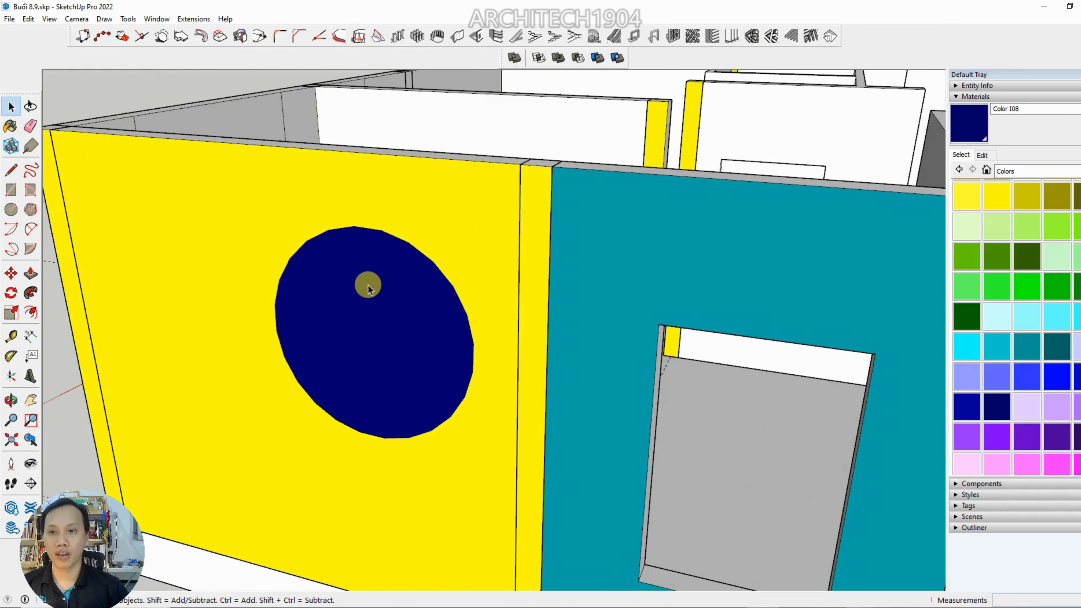
scroll(277, 201, "down", 3)
middle_click_drag(276, 200, 376, 259)
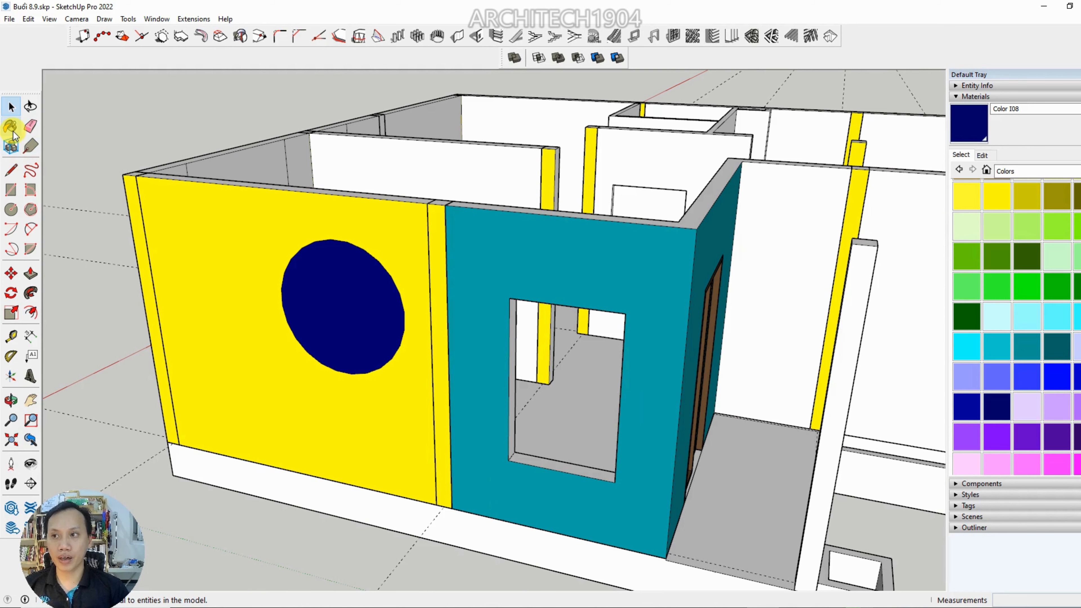
mouse_move(507, 314)
middle_mouse_down()
mouse_move(379, 307)
mouse_move(414, 336)
mouse_move(266, 300)
middle_mouse_up()
scroll(299, 293, "up", 2)
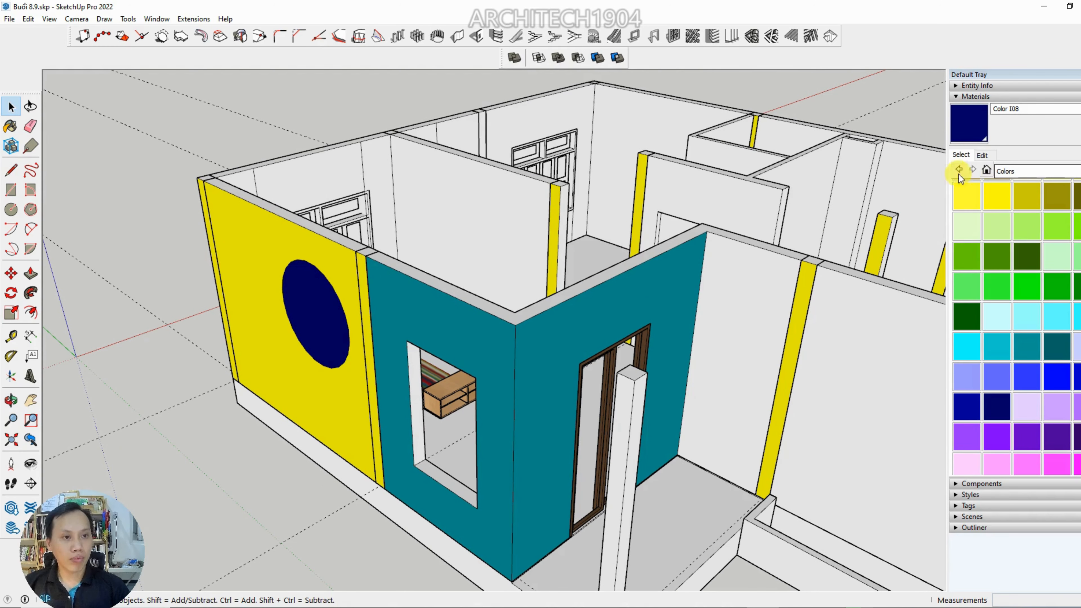
scroll(311, 297, "down", 2)
scroll(311, 297, "up", 2)
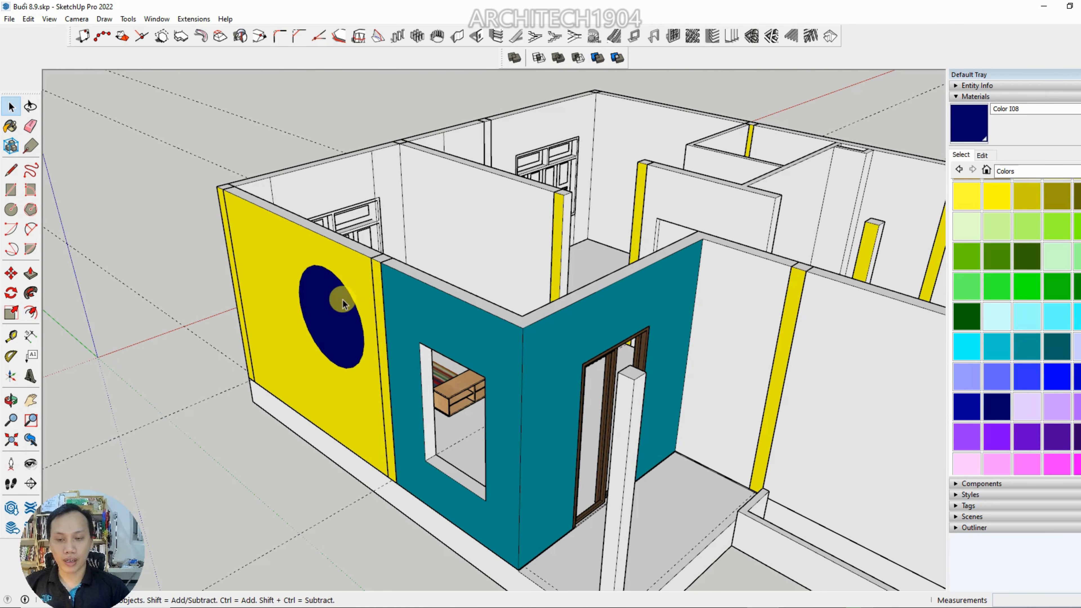
scroll(399, 333, "up", 3)
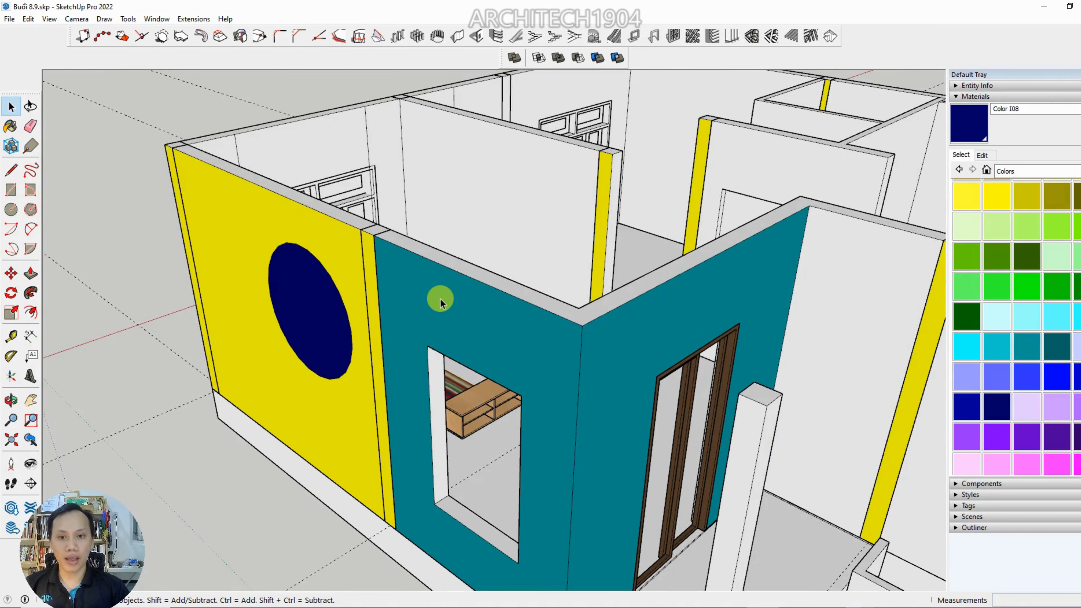
scroll(440, 298, "down", 4)
middle_click_drag(622, 304, 616, 358)
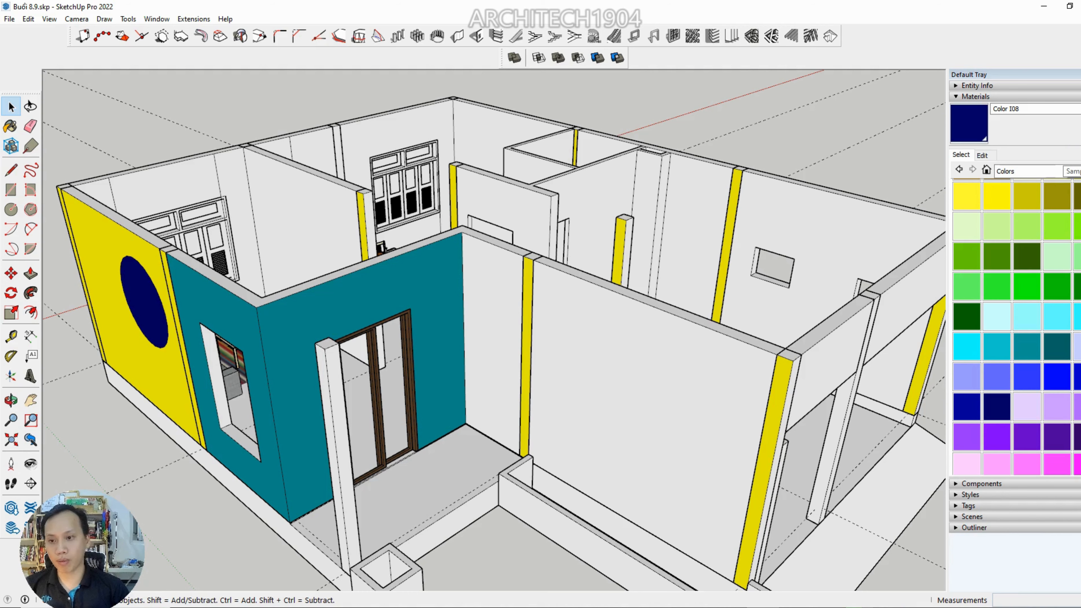
Sample Color H07 from the teal wall above the sliding door
left_click(1080, 156)
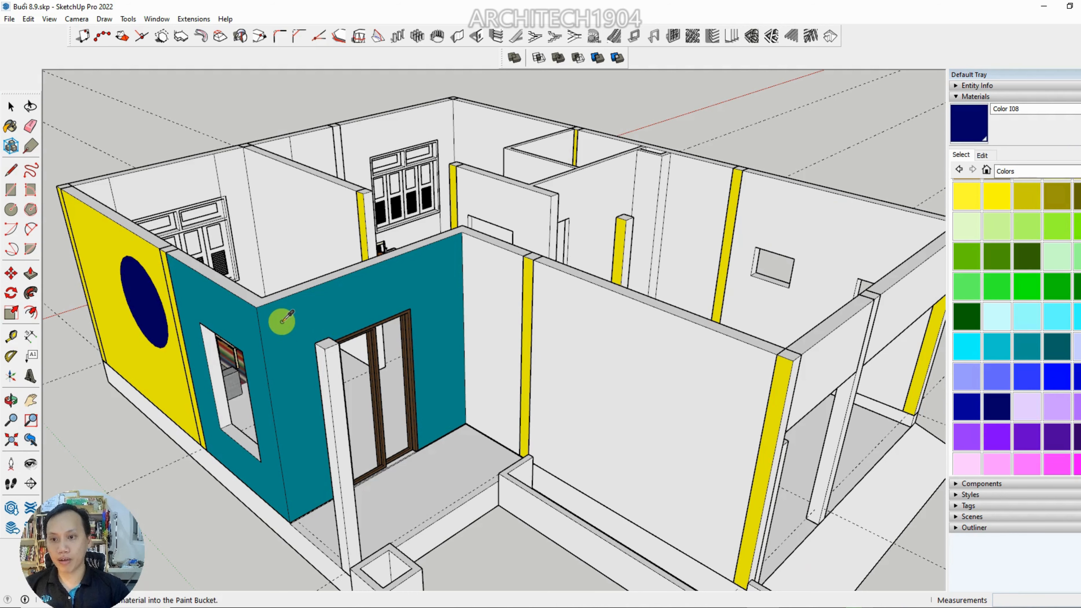
scroll(282, 319, "up", 3)
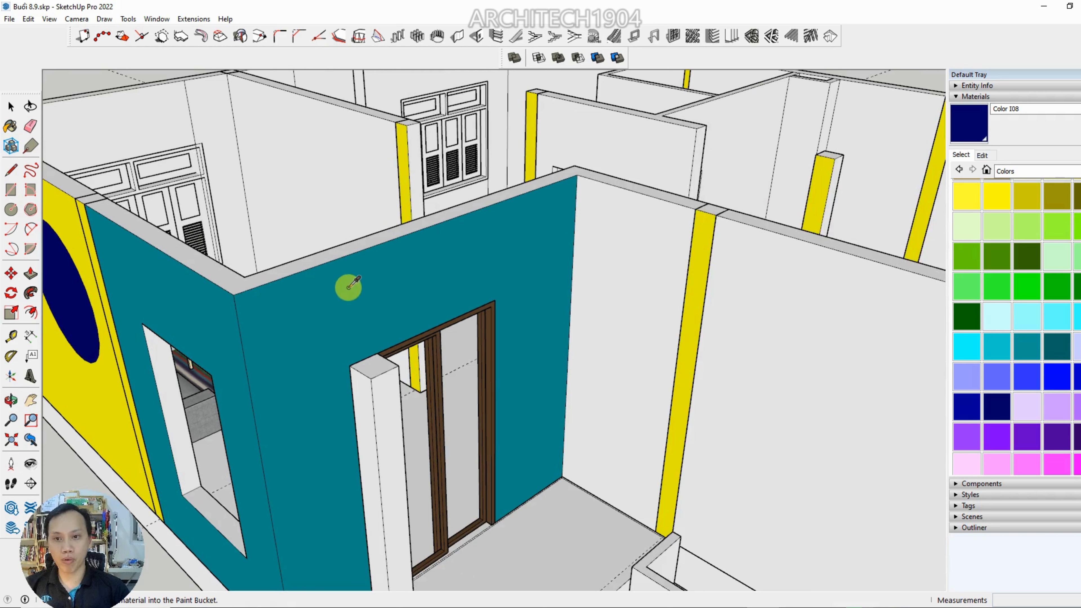
left_click(315, 297)
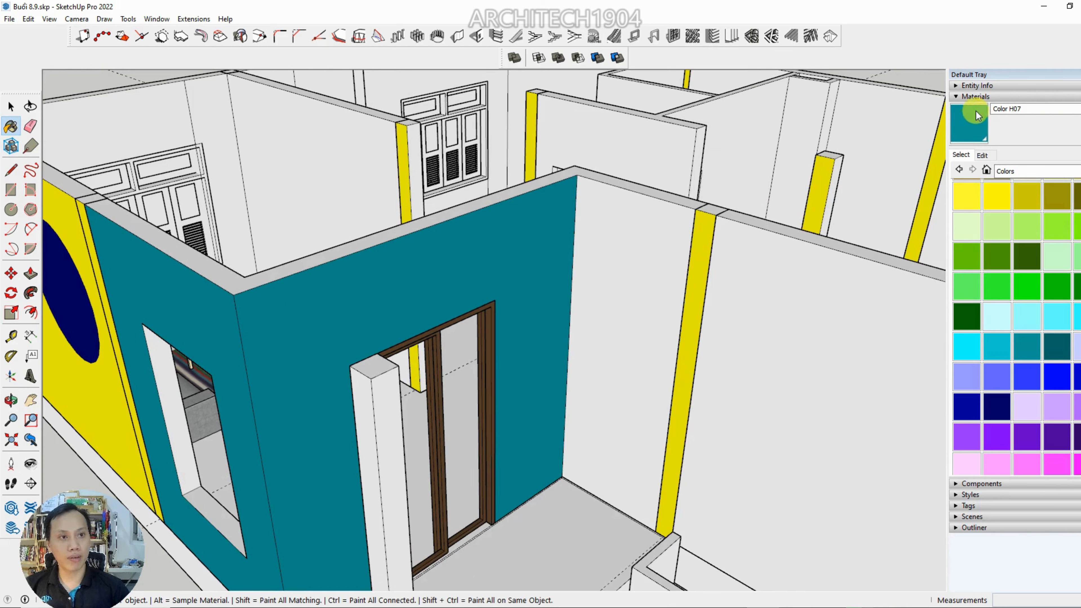
scroll(622, 277, "down", 3)
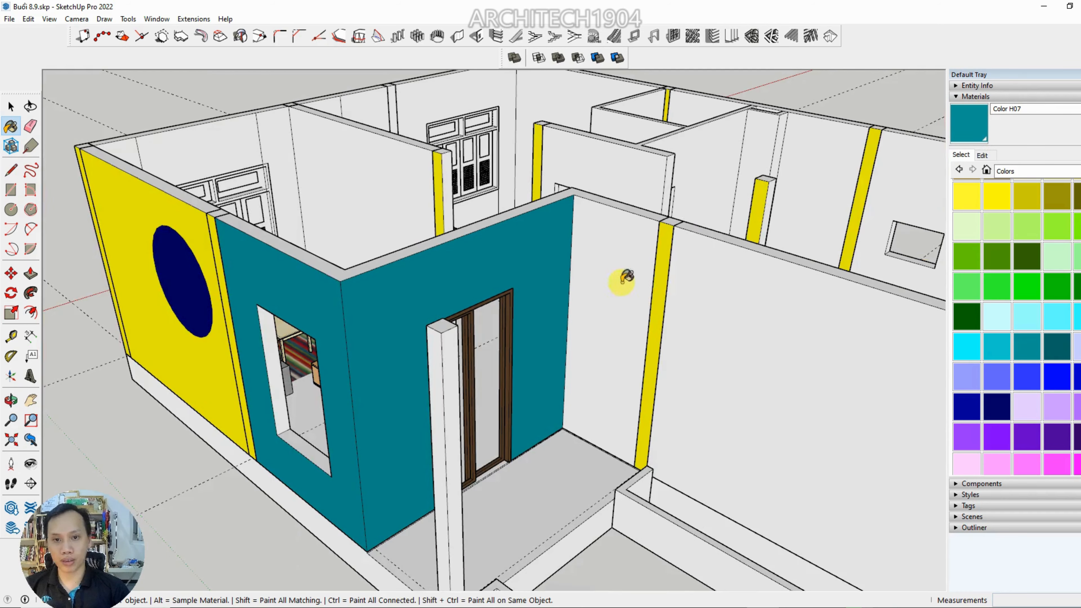
Open the wall component, paint the long white wall and the short porch side wall with Color H07, and close the component
key("space")
scroll(697, 377, "down", 3)
left_click(705, 360)
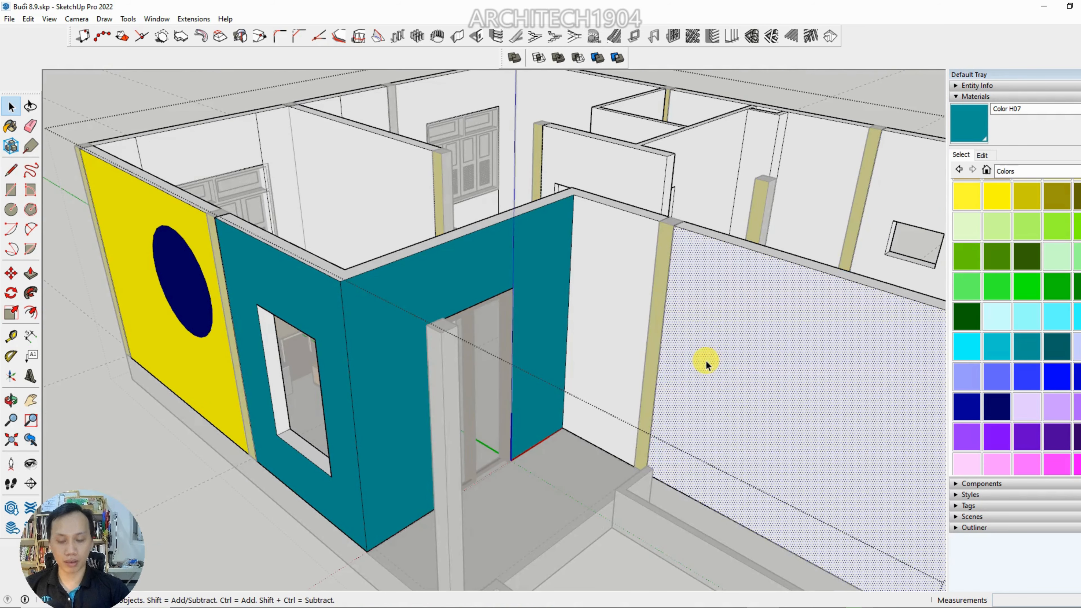
key("b")
left_click(694, 352)
middle_click_drag(686, 346, 654, 327)
left_click(639, 310)
scroll(593, 363, "down", 2)
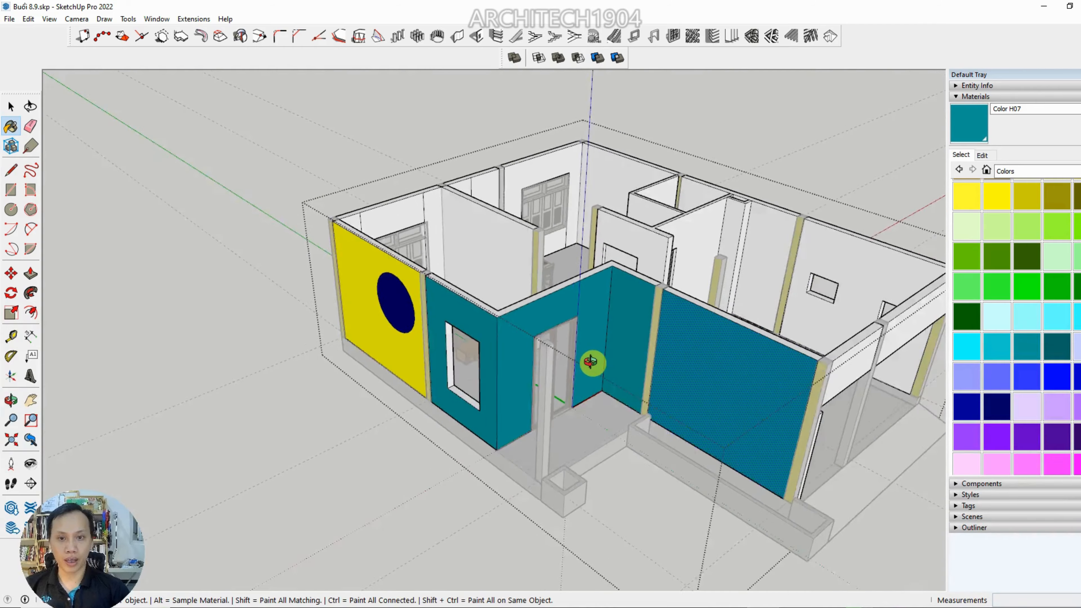
middle_click_drag(592, 363, 576, 372)
scroll(558, 370, "up", 3)
key("space")
scroll(545, 370, "up", 3)
key("Escape")
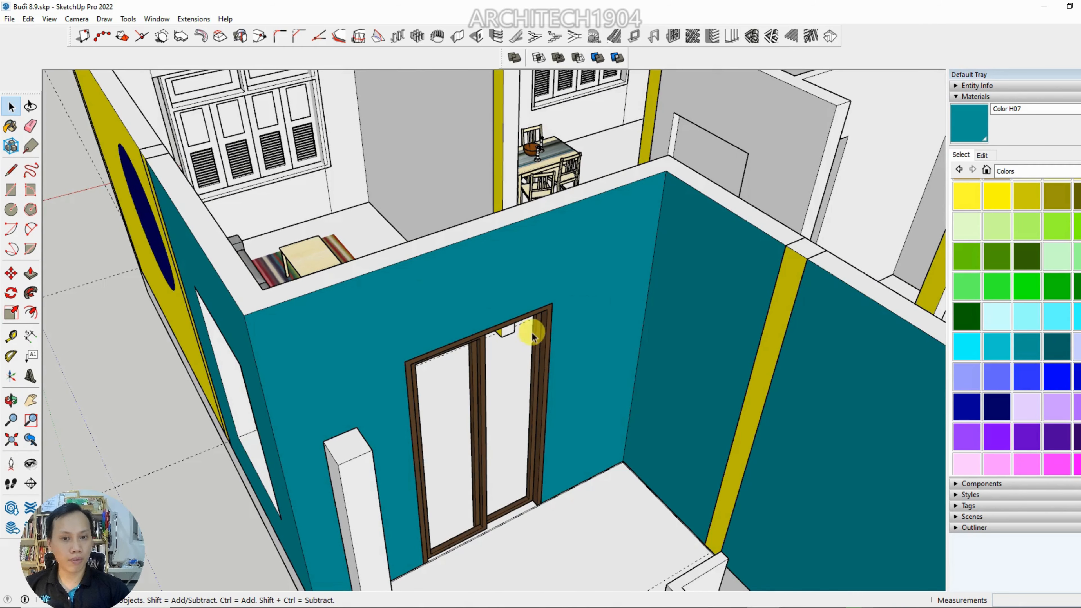
Sample the brown 0134_DimGray material from the sliding door frame
scroll(533, 333, "up", 6)
scroll(575, 302, "down", 2)
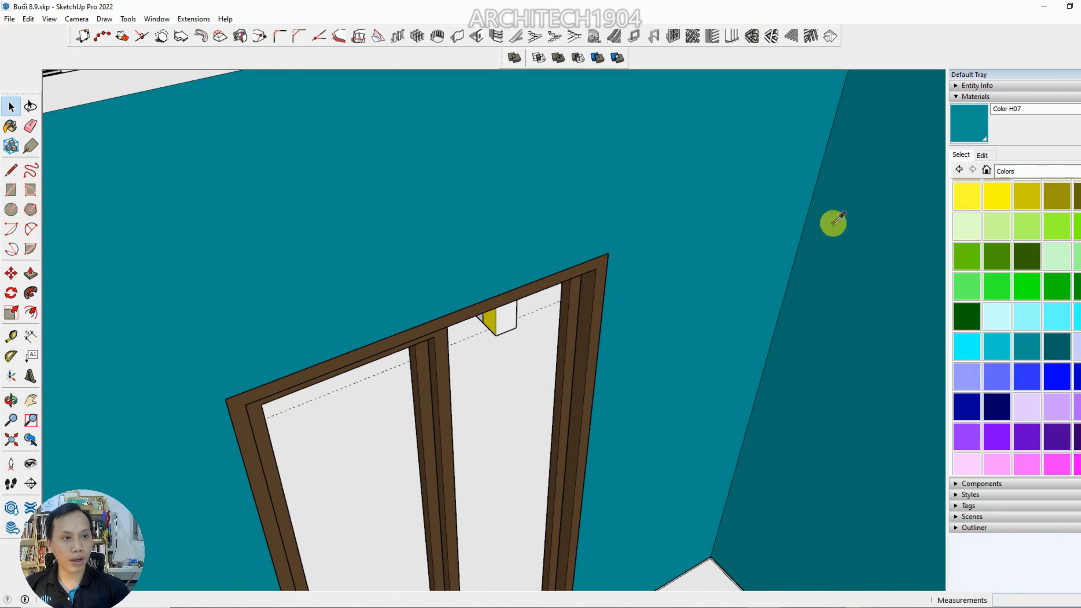
key("b")
left_click(592, 313, "alt")
scroll(592, 314, "down", 4)
middle_click_drag(685, 298, 808, 242)
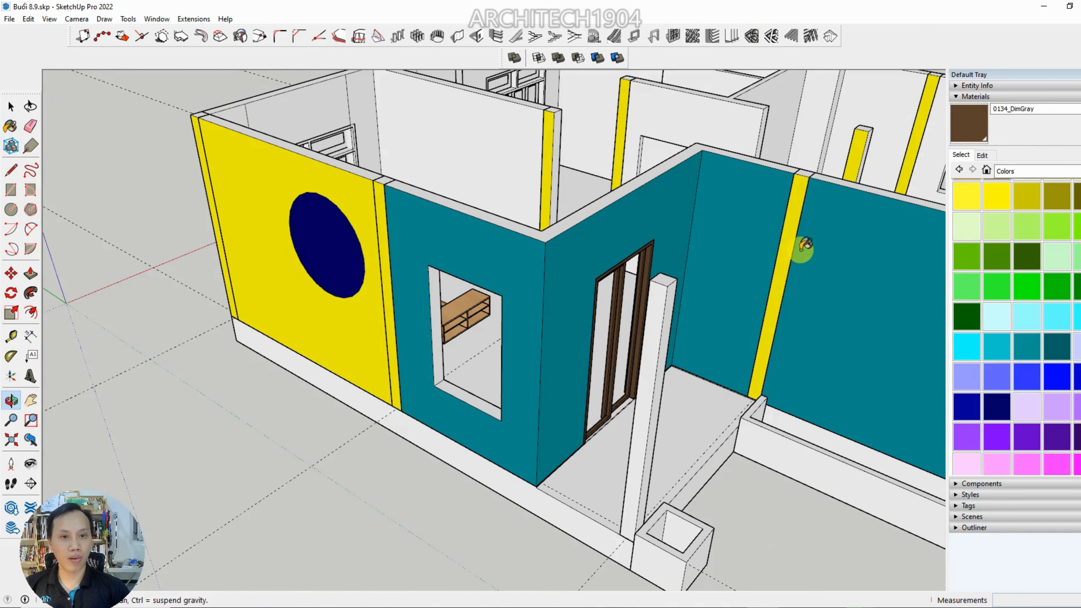
Open the white porch column for editing, paint it with 0134_DimGray, and close it
key("space")
double_click(647, 338)
left_click(652, 339)
key("b")
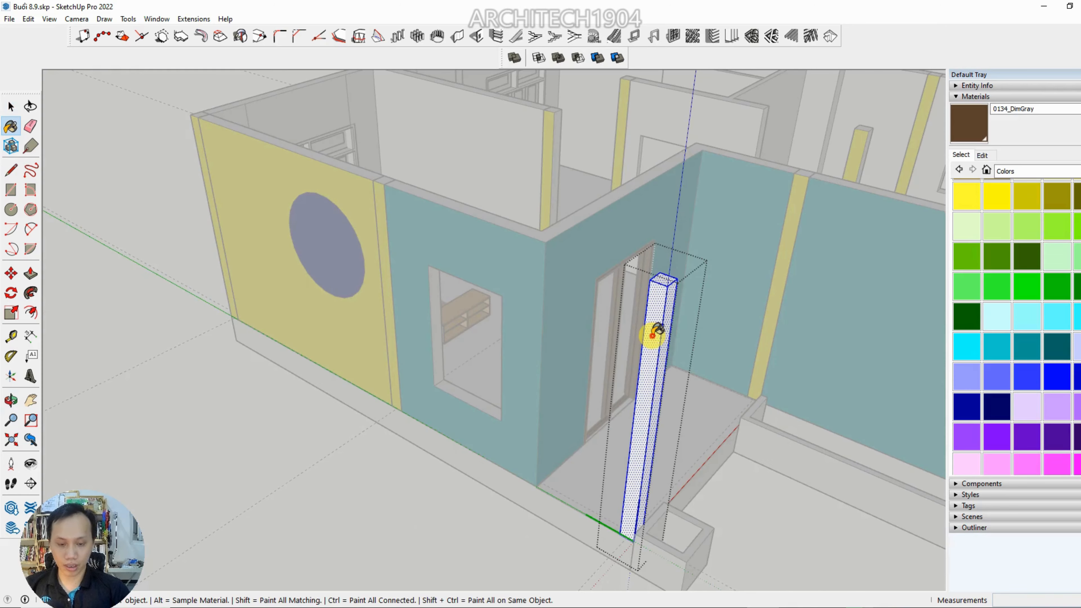
left_click(653, 337)
key("space")
key("Escape")
Sample the striped rug material 13913_PE095623_S4 in the living room
scroll(651, 336, "down", 3)
mouse_move(594, 348)
middle_mouse_down()
mouse_move(491, 373)
mouse_move(514, 415)
mouse_move(489, 323)
middle_mouse_up()
scroll(468, 299, "up", 6)
key("b")
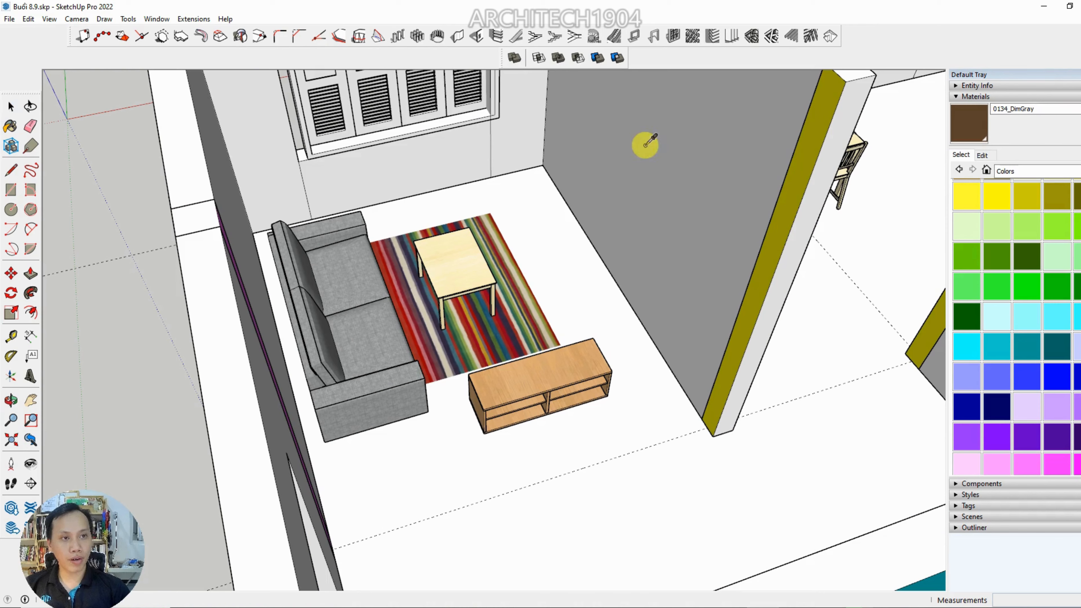
left_click(453, 320, "alt")
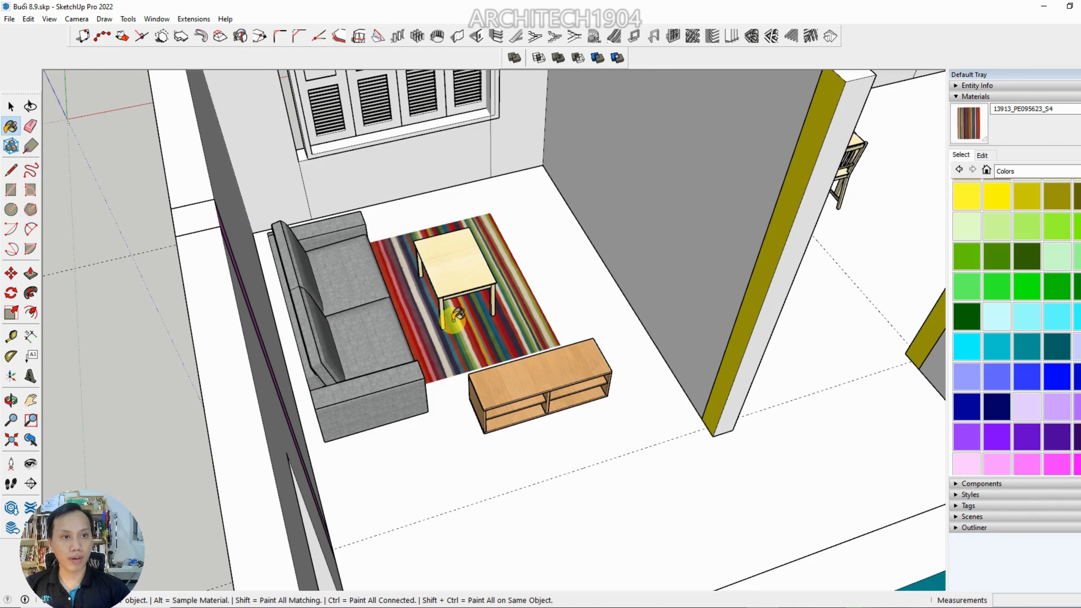
Open the wall component and paint the circle on the yellow wall with the striped rug material 13913_PE095623_S4
scroll(513, 368, "down", 4)
middle_click_drag(509, 373, 719, 328)
scroll(455, 332, "up", 4)
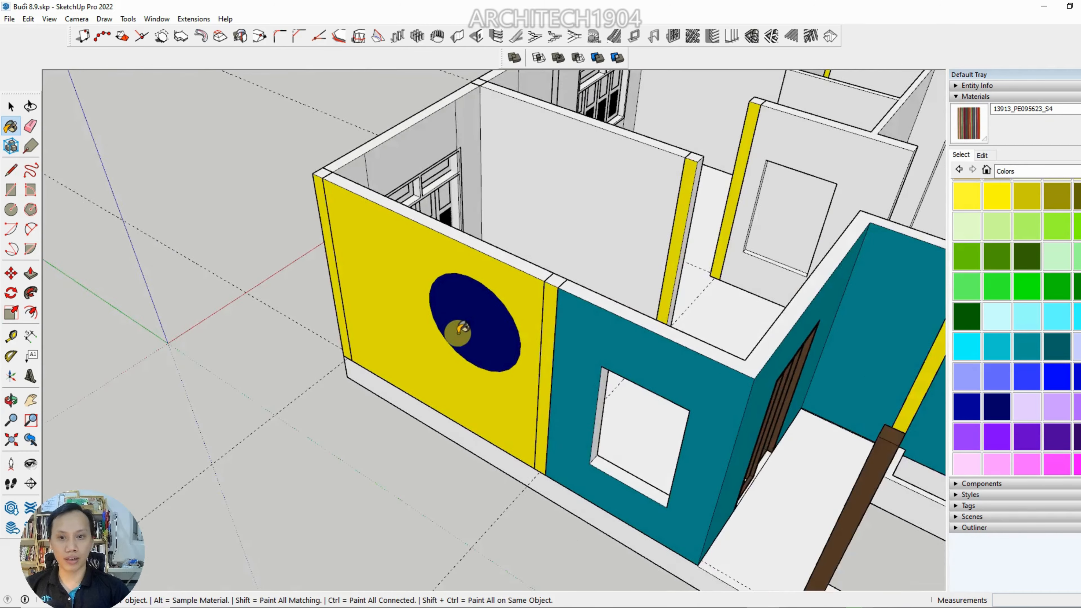
key("space")
double_click(478, 317)
key("b")
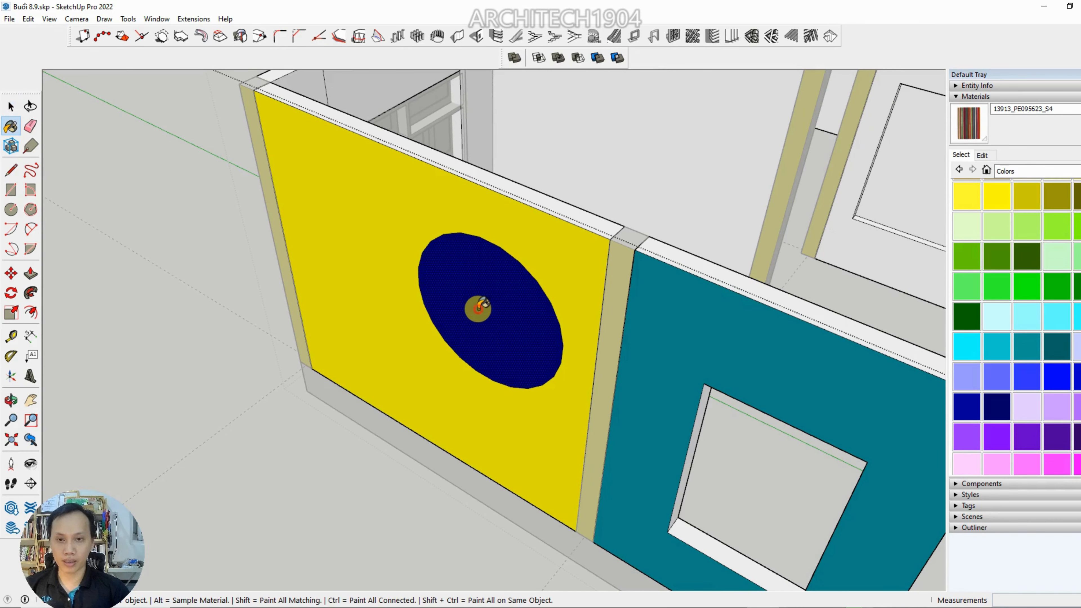
left_click(478, 314)
mouse_move(478, 313)
middle_mouse_down()
mouse_move(511, 311)
mouse_move(572, 210)
mouse_move(273, 408)
mouse_move(171, 362)
middle_mouse_up()
key("space")
Sample the KIVIK Isunda grey fabric material from the living room sofa
scroll(689, 292, "up", 3)
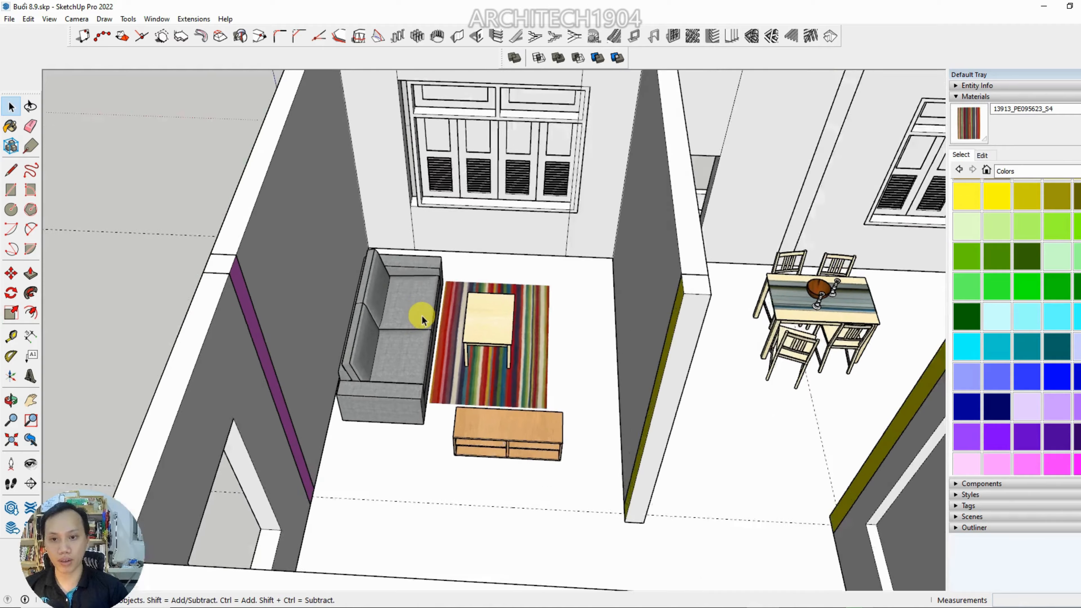
scroll(421, 316, "up", 2)
key("b")
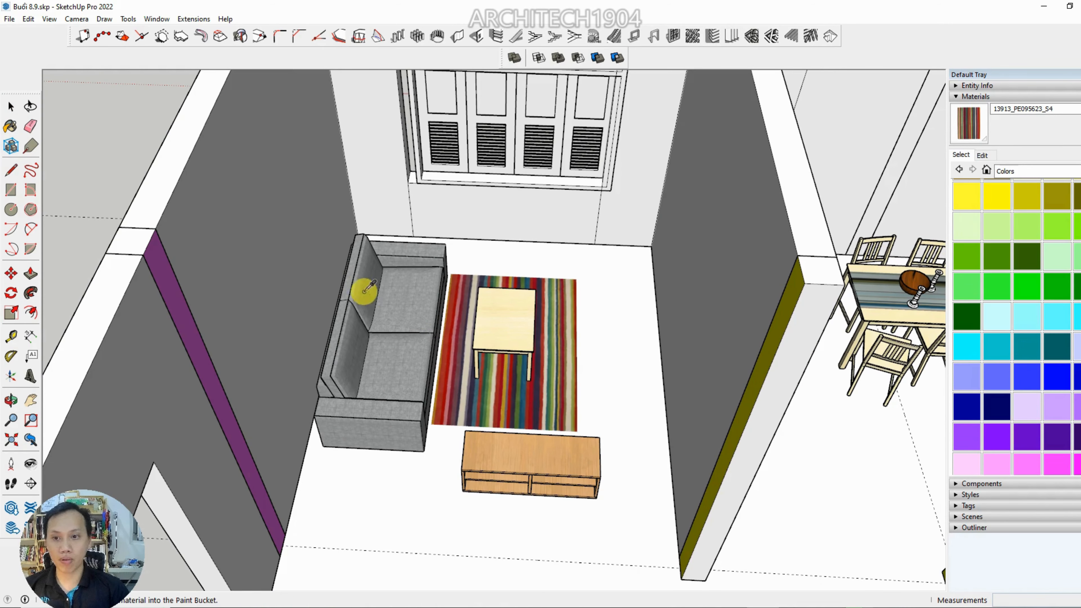
left_click(389, 306, "alt")
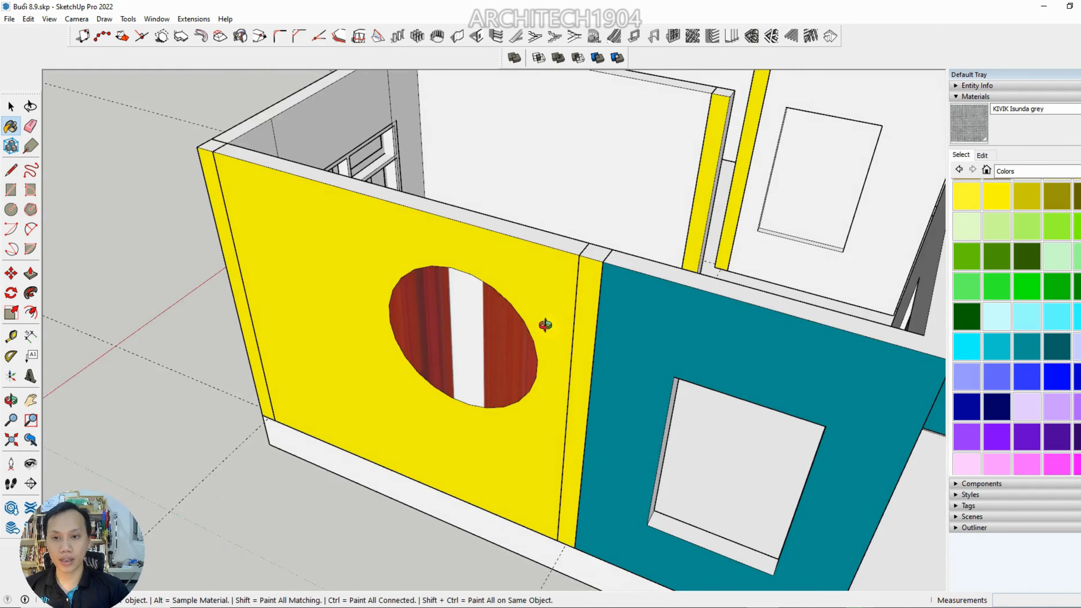
Paint the circle on the yellow wall with KIVIK Isunda grey and close the wall component
scroll(433, 298, "up", 3)
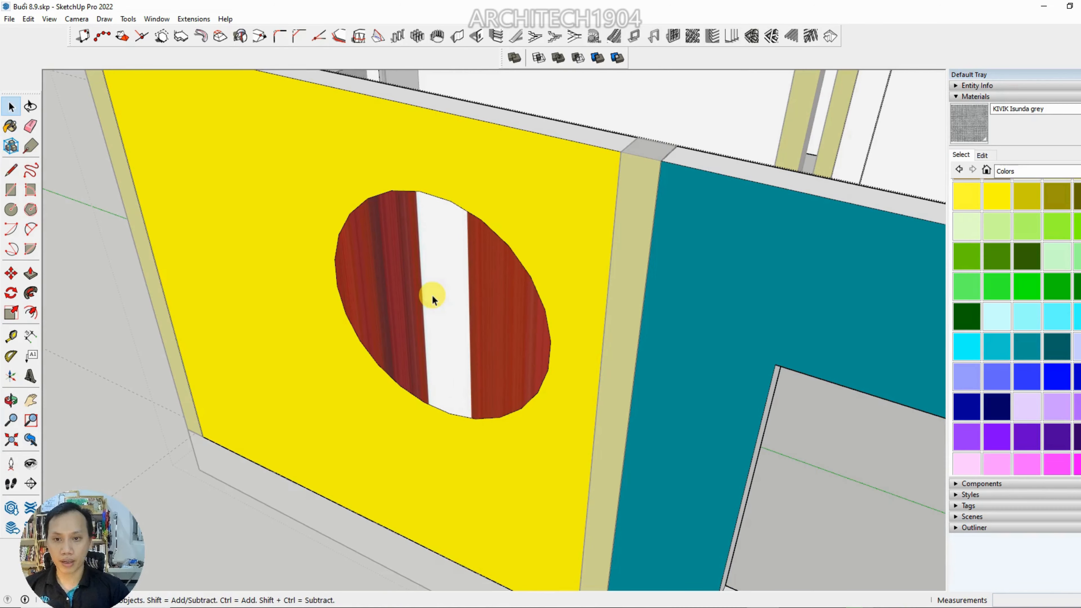
key("b")
left_click(434, 294)
middle_click_drag(434, 295, 434, 286)
key("space")
scroll(603, 294, "up", 10)
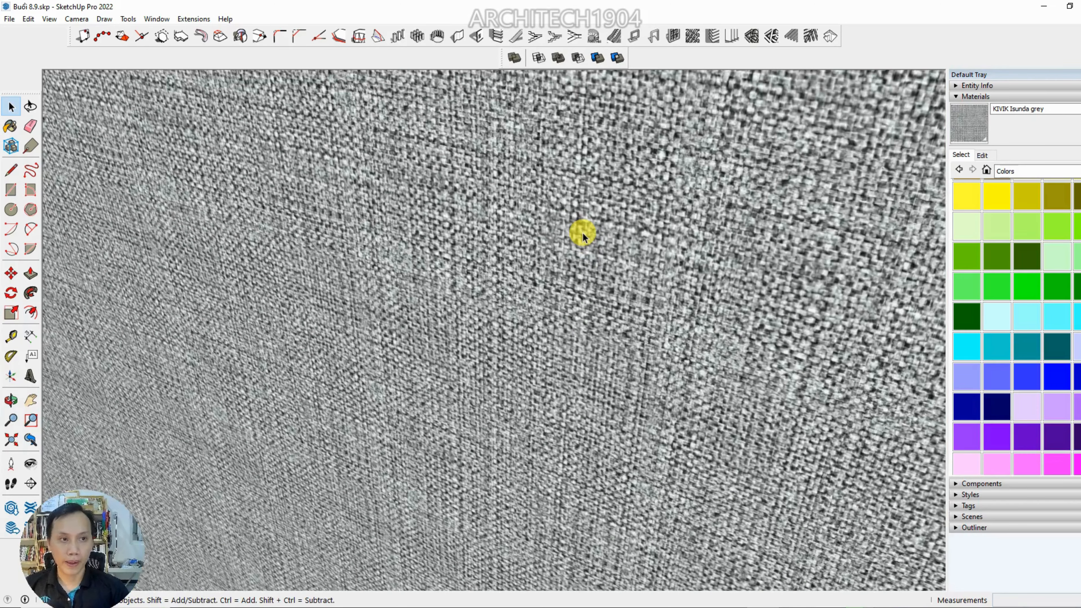
scroll(556, 306, "down", 10)
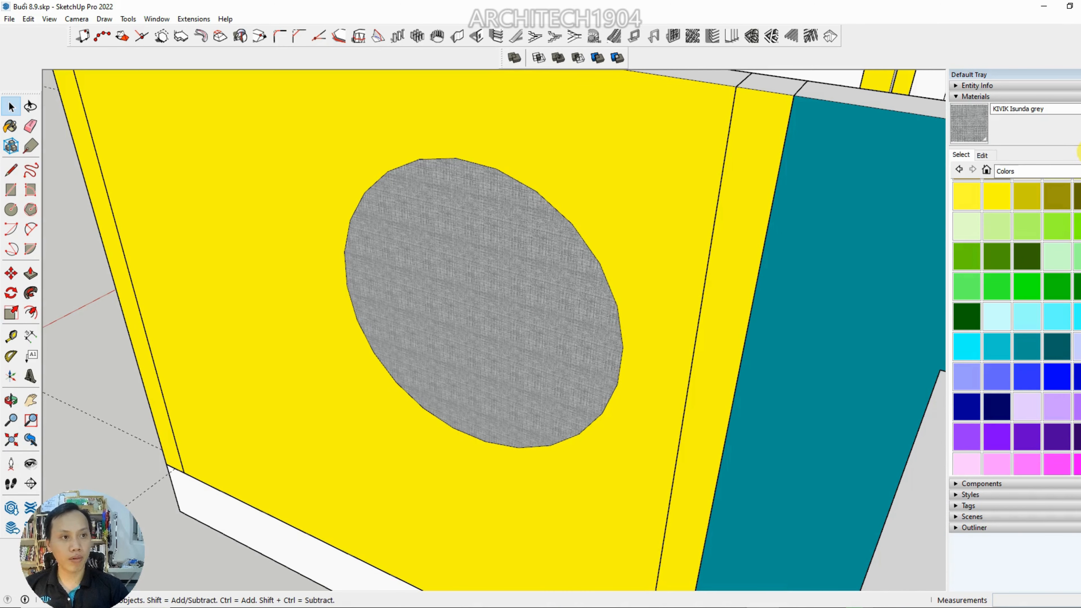
Display the collection of materials used in the model
left_click(1052, 169)
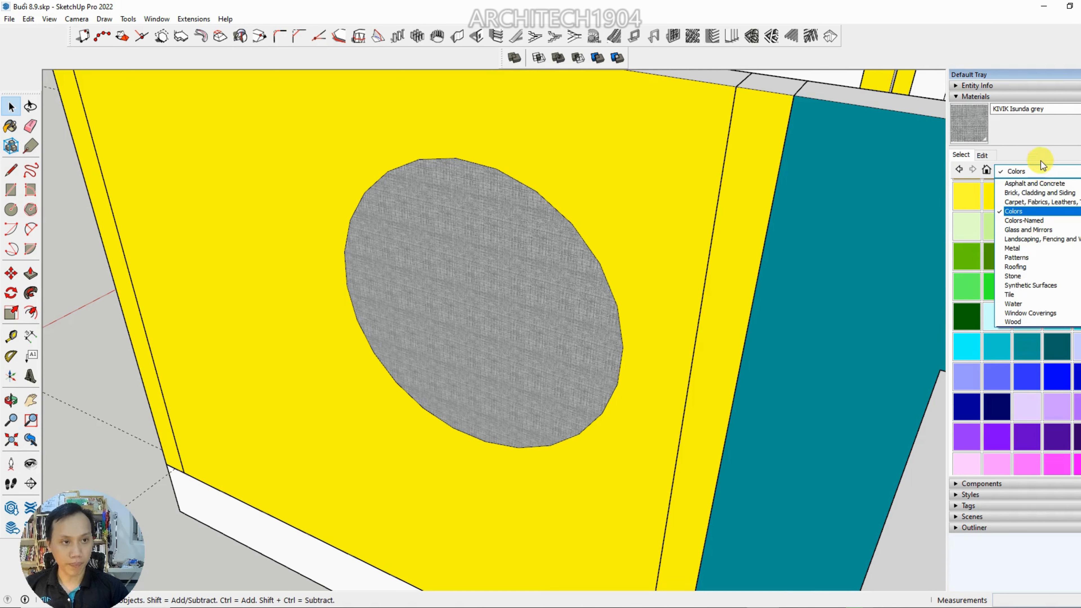
left_click(1040, 162)
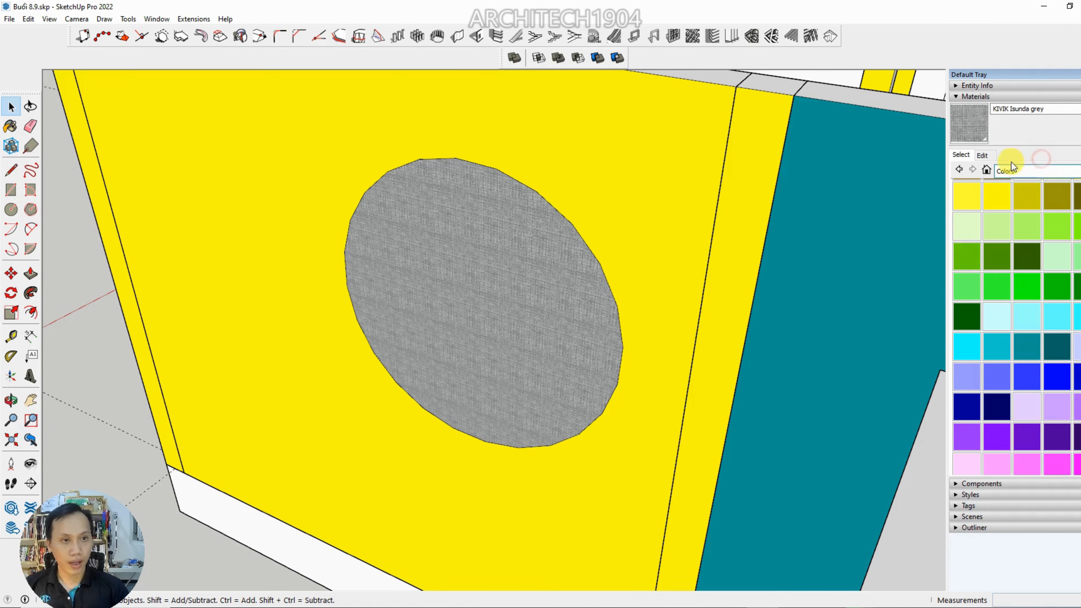
left_click(988, 169)
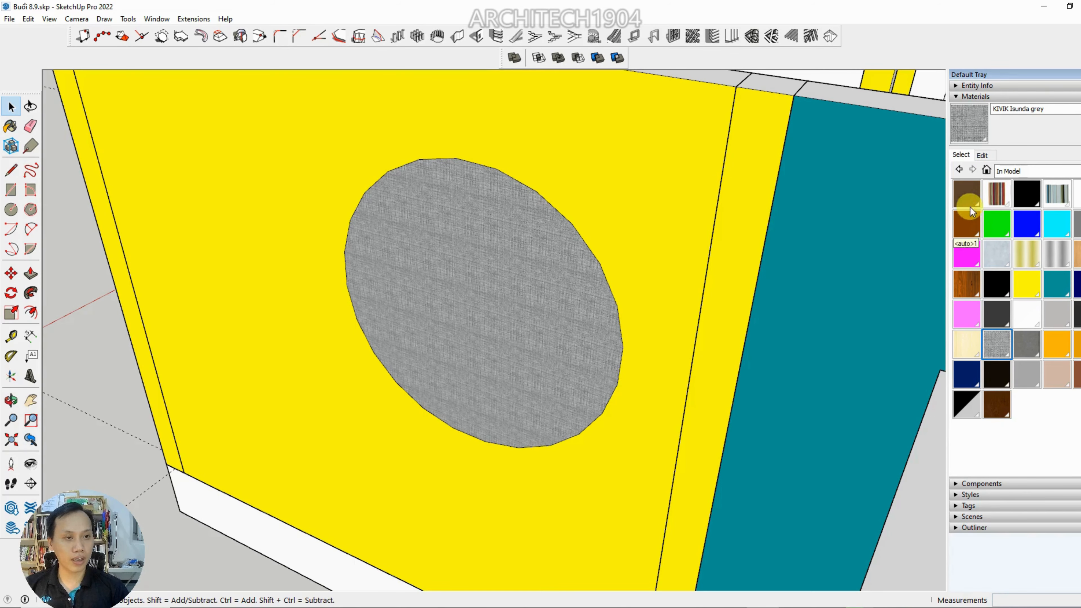
Examine the furnished rooms and the exterior walls of the house from different sides
scroll(560, 233, "down", 7)
middle_click_drag(705, 260, 304, 328)
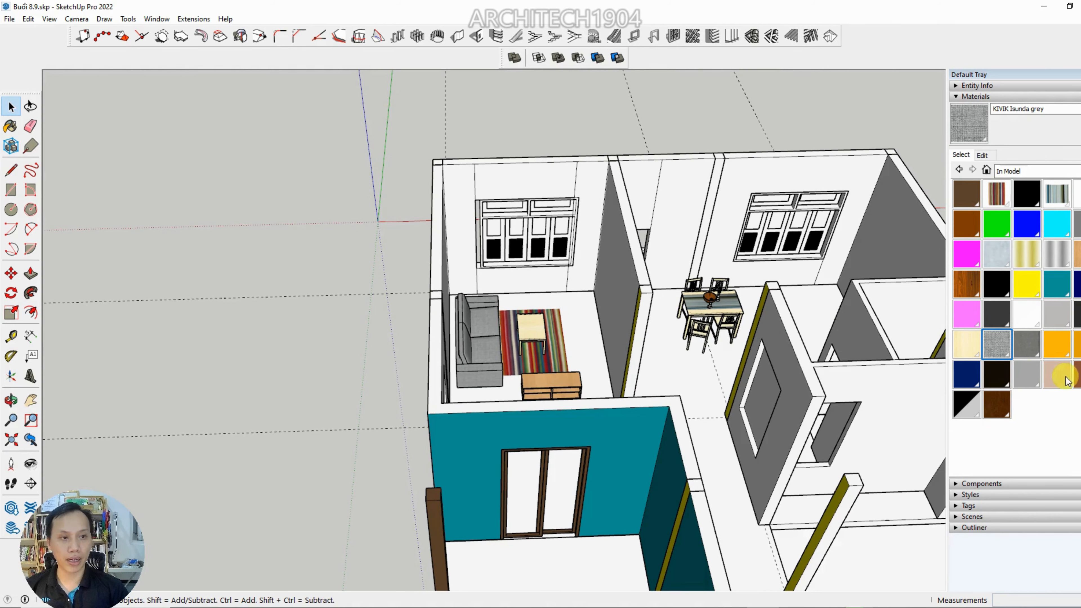
scroll(663, 396, "down", 5)
middle_click_drag(639, 415, 417, 302)
scroll(571, 331, "up", 3)
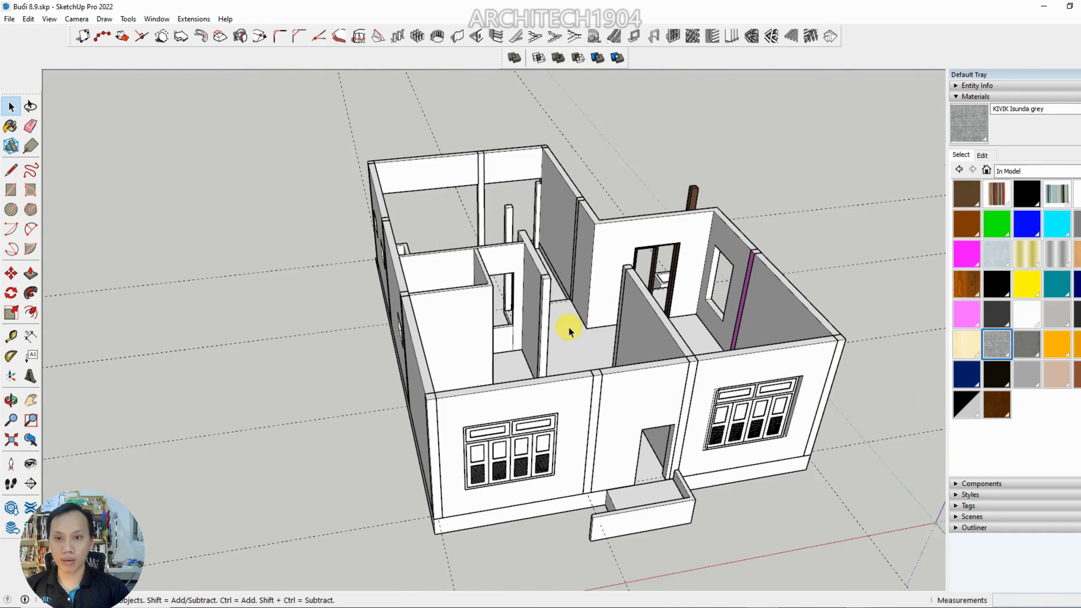
middle_click_drag(589, 331, 459, 423)
scroll(422, 410, "up", 5)
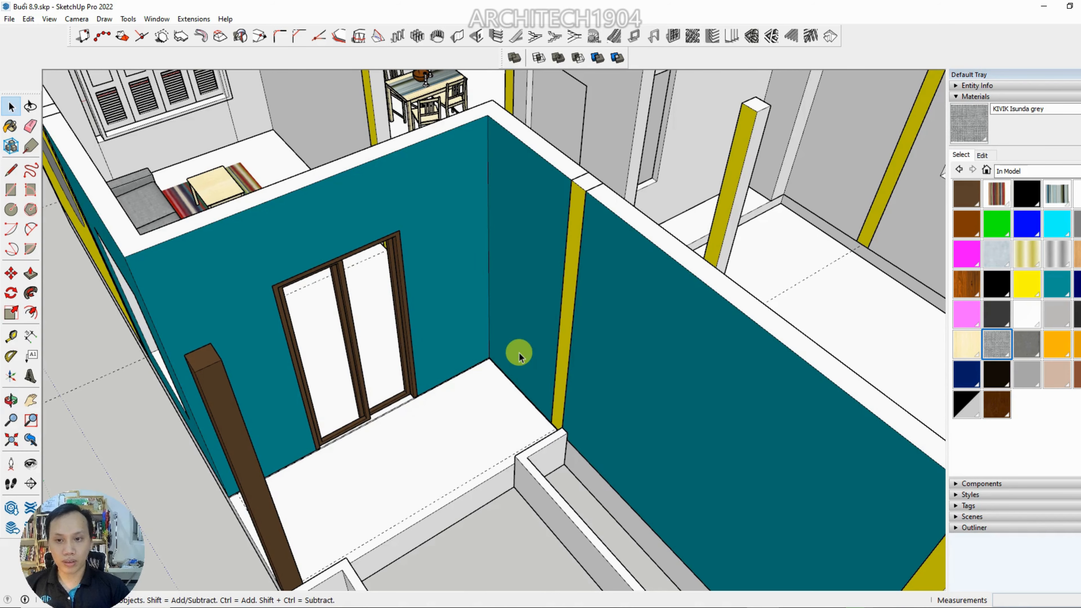
Look through the Stone and Tile material collections and pick Wood Square Tile 01 for the porch floor
scroll(519, 353, "down", 5)
mouse_move(519, 353)
middle_mouse_down()
mouse_move(453, 320)
mouse_move(355, 407)
mouse_move(311, 399)
mouse_move(511, 320)
mouse_move(861, 210)
mouse_move(633, 239)
middle_mouse_up()
scroll(442, 332, "up", 6)
scroll(360, 381, "down", 5)
scroll(511, 320, "up", 2)
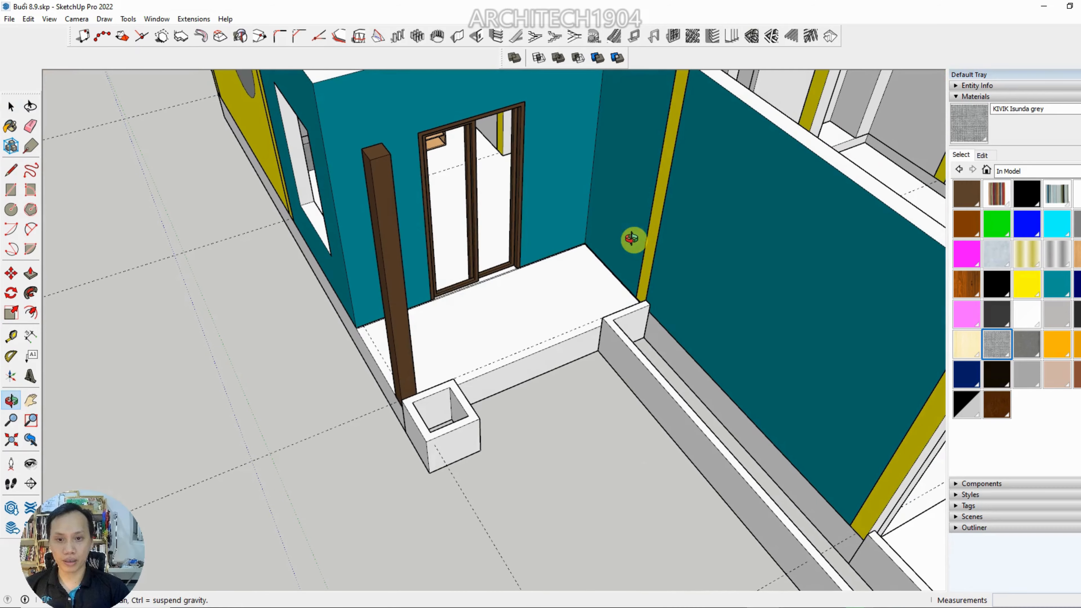
left_click(1013, 171)
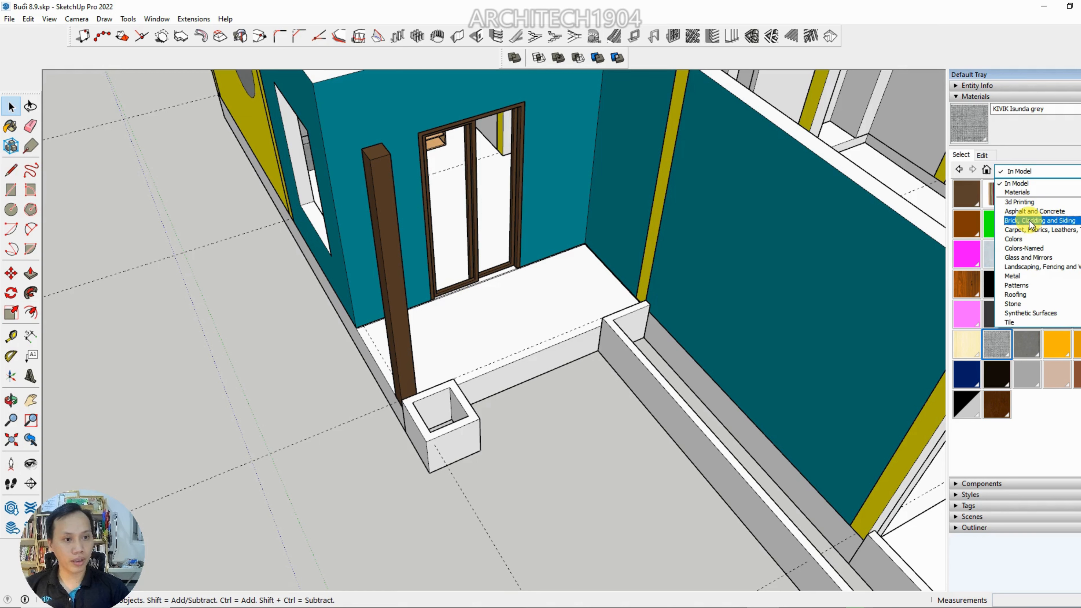
left_click(1025, 304)
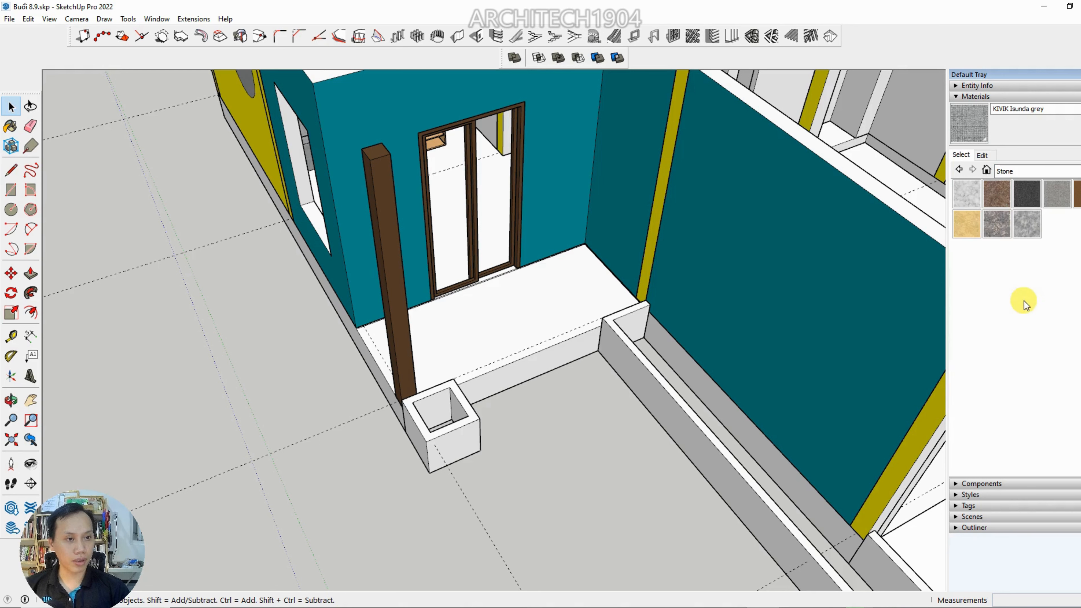
left_click(1031, 172)
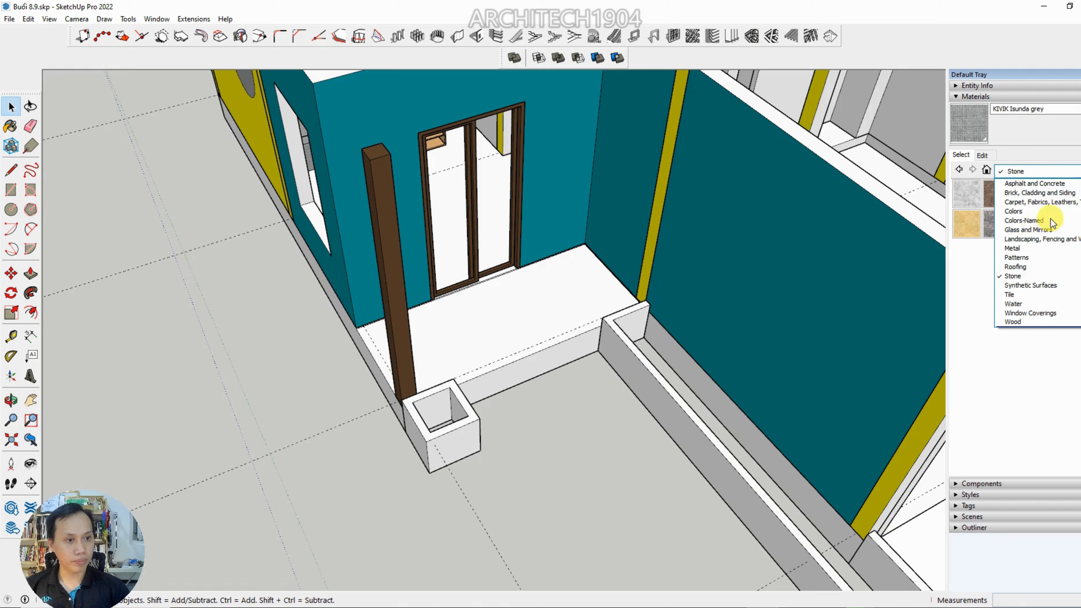
left_click(1010, 294)
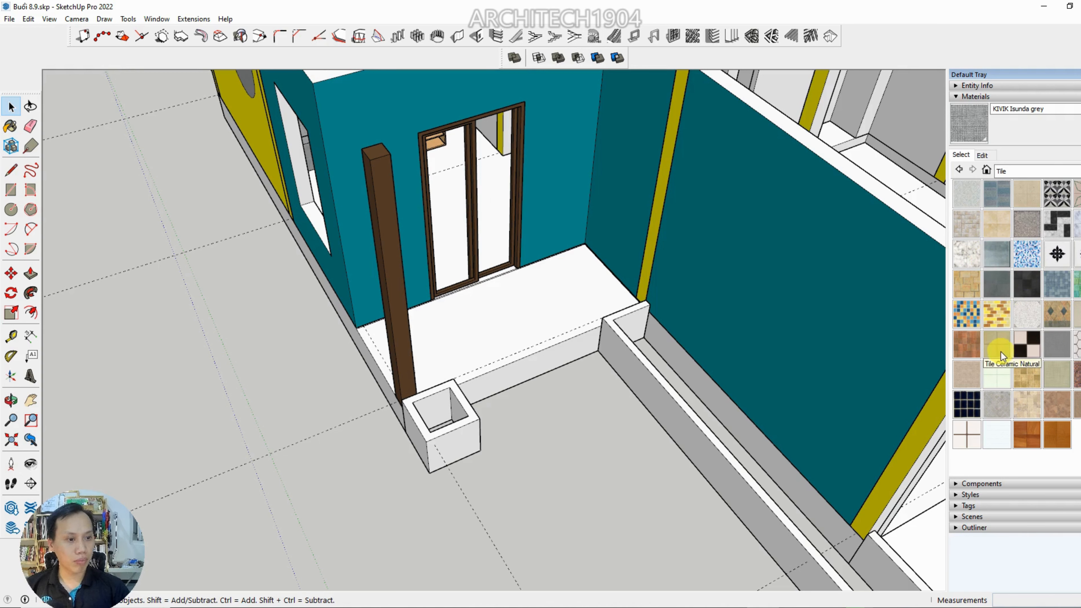
left_click(1028, 435)
Open the porch floor component for editing and paint its top face with Wood Square Tile 01
scroll(516, 344, "up", 2)
middle_click_drag(513, 347, 677, 298)
key("space")
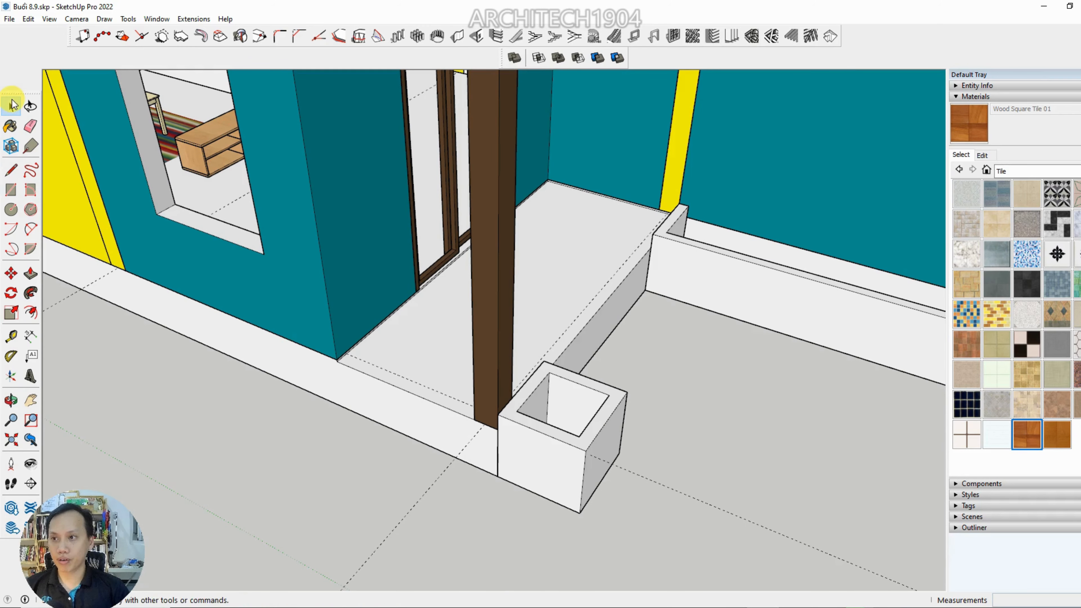
double_click(582, 282)
left_click(582, 282)
middle_click_drag(579, 285, 423, 295)
left_click(10, 126)
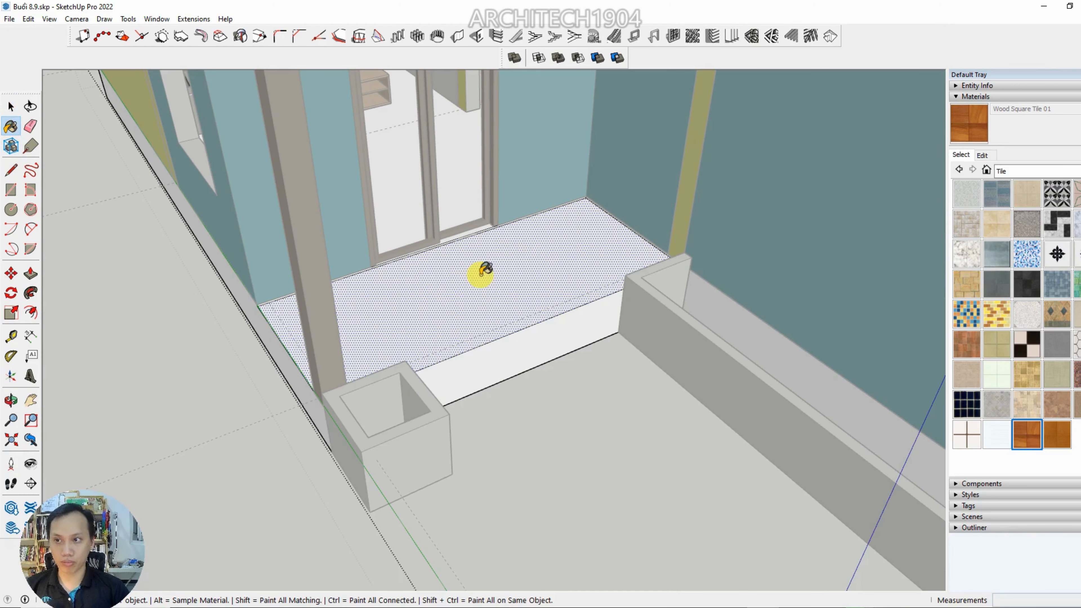
left_click(483, 278)
mouse_move(482, 278)
middle_mouse_down()
mouse_move(393, 437)
mouse_move(263, 425)
middle_mouse_up()
scroll(277, 413, "up", 5)
scroll(294, 395, "down", 5)
key("space")
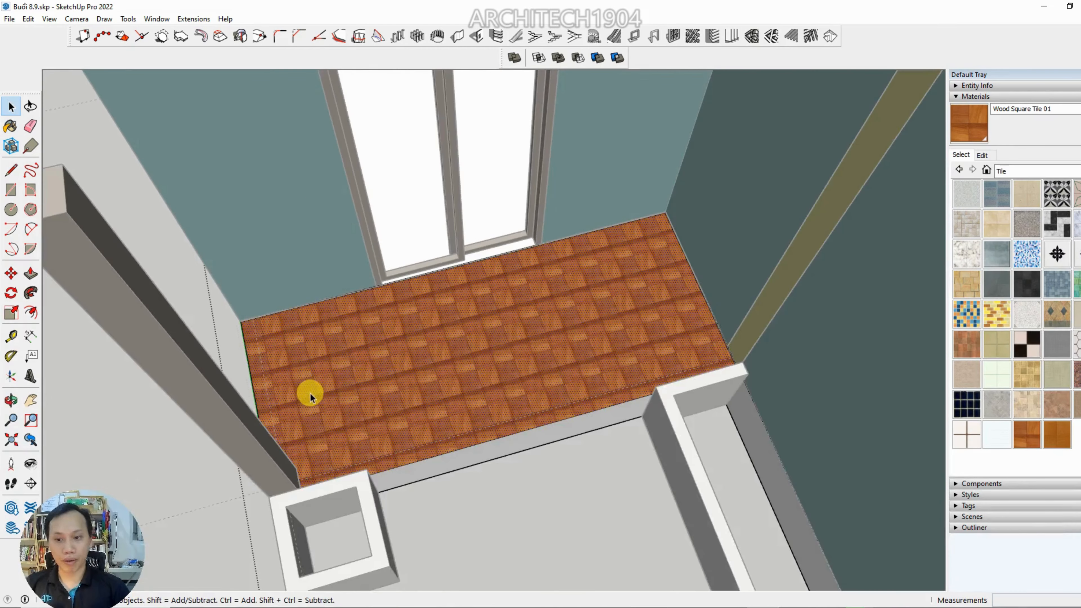
Close the floor component and place a guide 400 mm from the floor's edge along the teal door wall
mouse_move(309, 393)
middle_mouse_down()
mouse_move(533, 304)
mouse_move(498, 306)
mouse_move(724, 238)
middle_mouse_up()
scroll(507, 305, "up", 5)
scroll(227, 318, "up", 6)
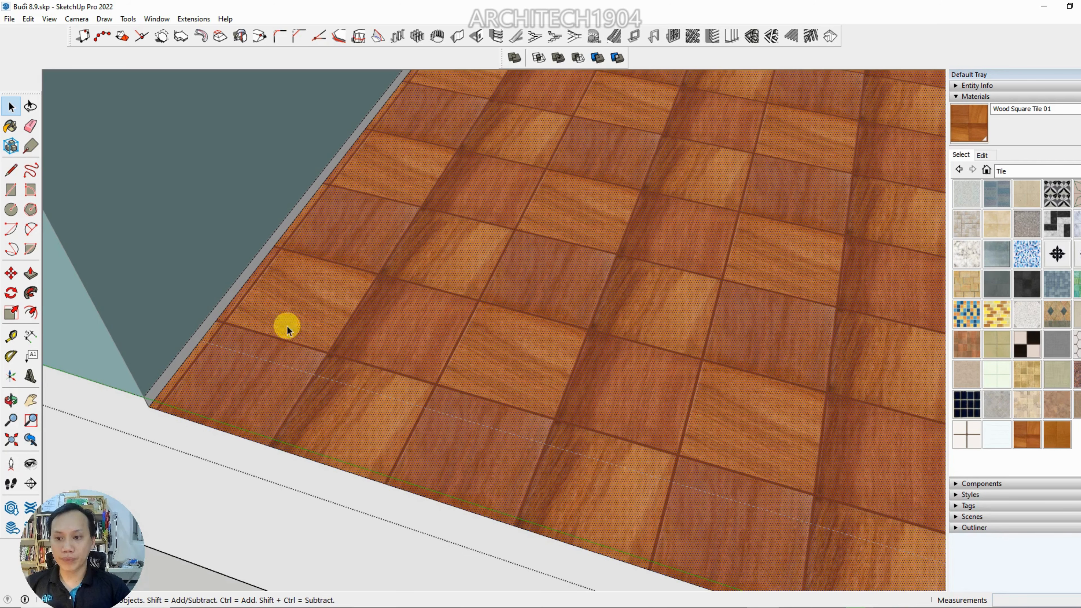
scroll(273, 370, "down", 5)
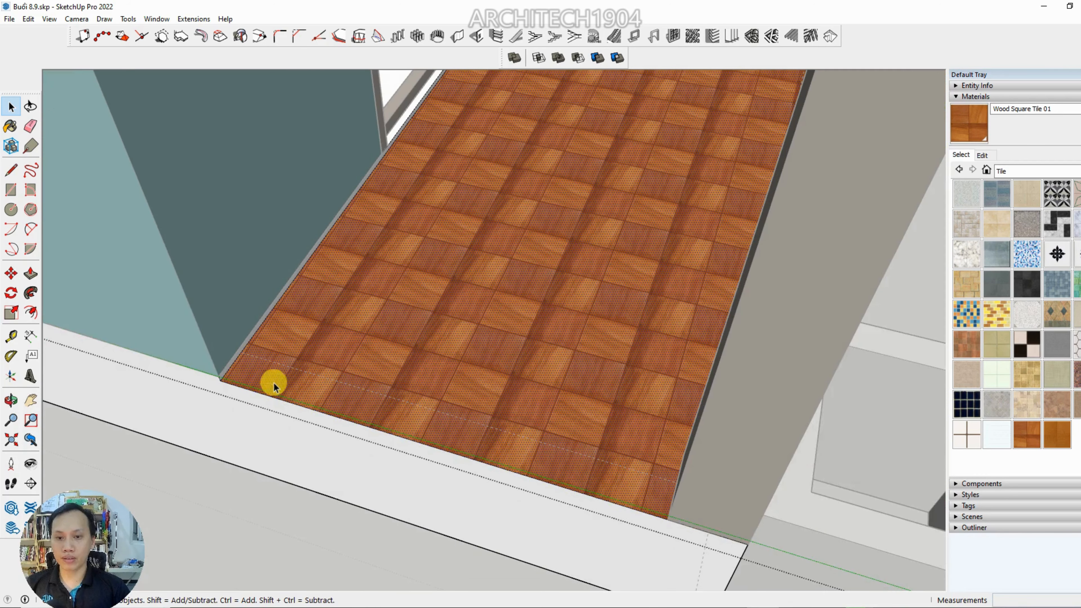
left_click(214, 518)
scroll(216, 514, "down", 3)
middle_click_drag(218, 513, 339, 396)
scroll(442, 278, "up", 6)
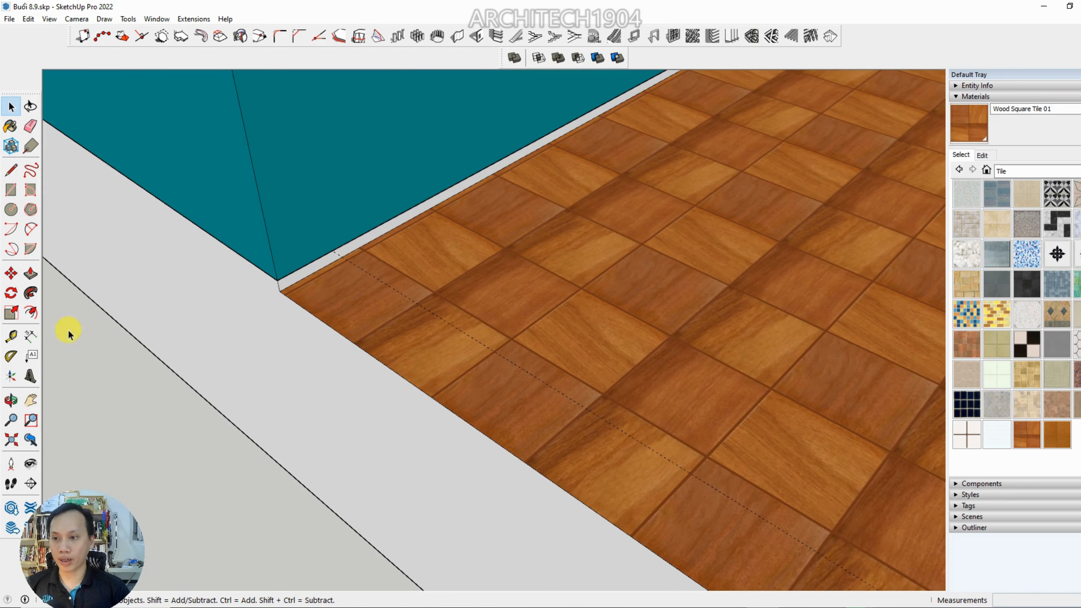
scroll(315, 312, "up", 3)
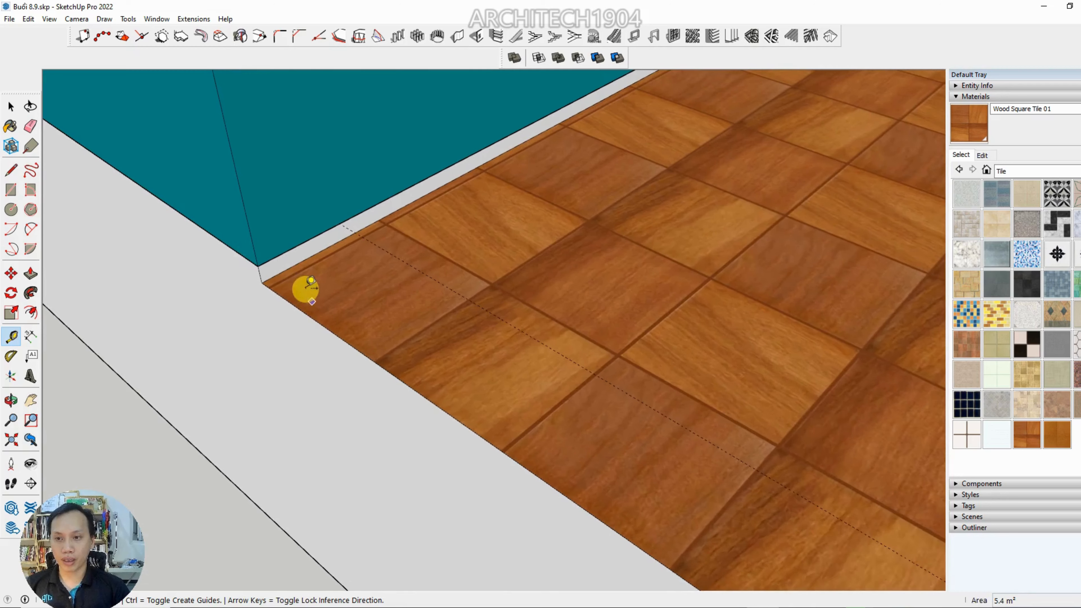
left_click(295, 254)
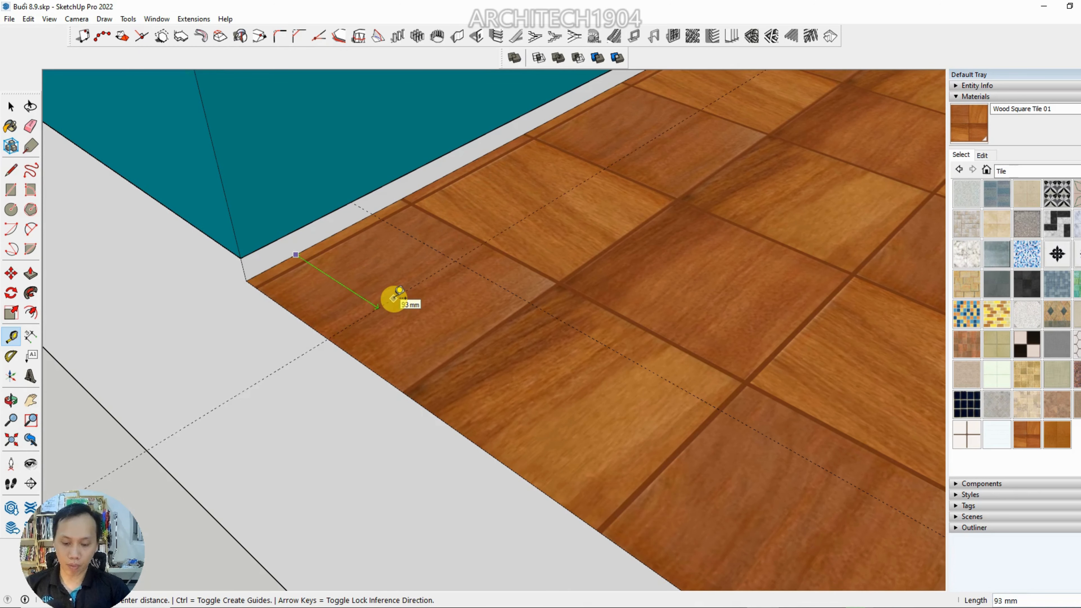
type("400")
key("Return")
Place a second guide 400 mm inward from the porch floor's outer edge, crossing the first guide
scroll(396, 301, "down", 6)
mouse_move(468, 360)
middle_mouse_down()
mouse_move(478, 370)
mouse_move(479, 361)
middle_mouse_up()
scroll(480, 360, "up", 2)
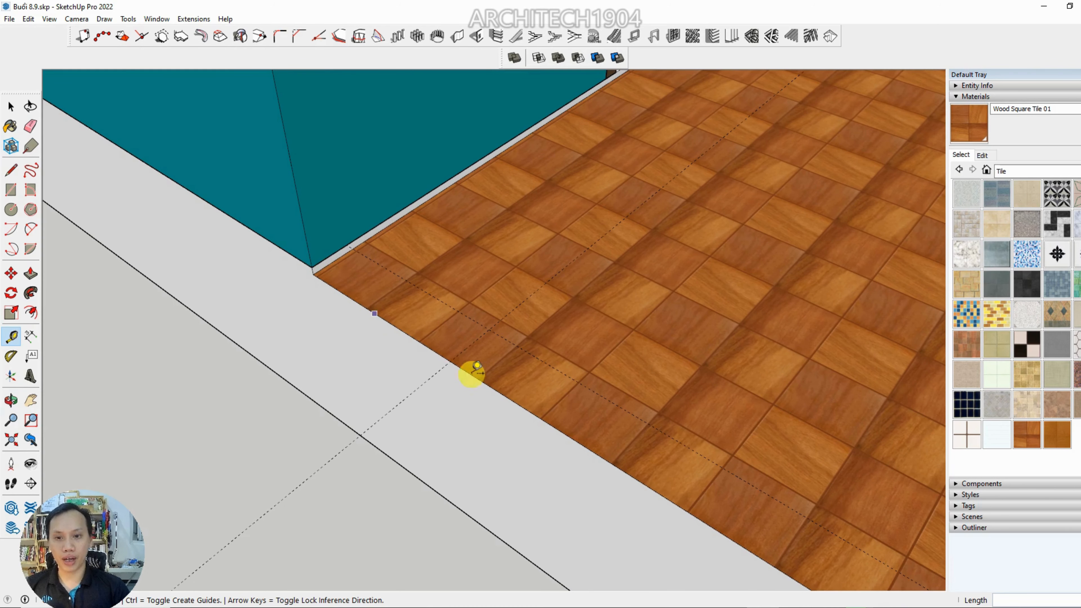
left_click(408, 335)
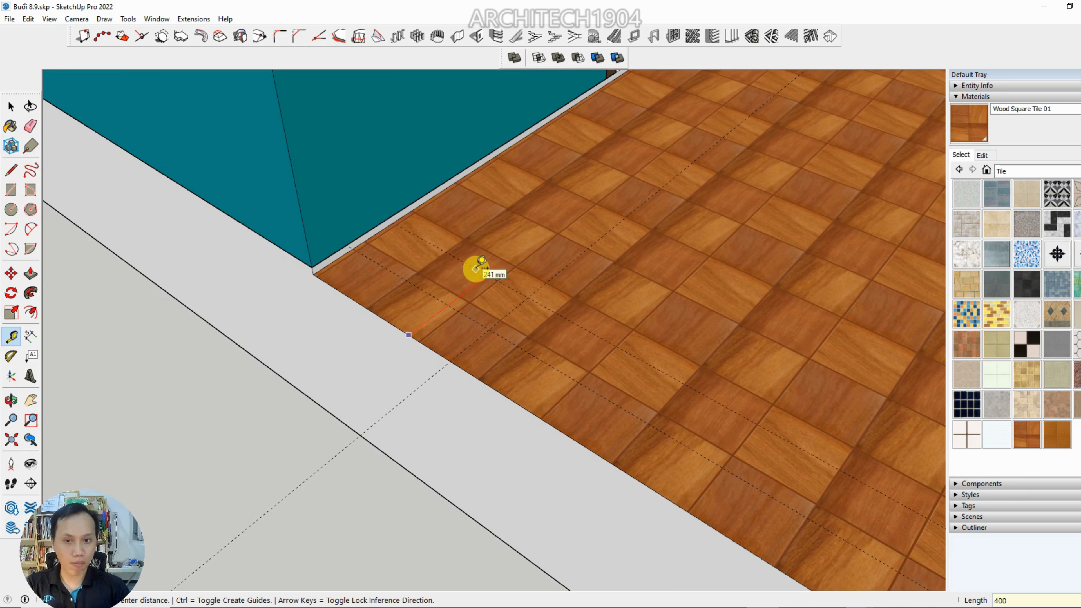
key("Return")
scroll(475, 278, "down", 3)
middle_click_drag(476, 278, 478, 348)
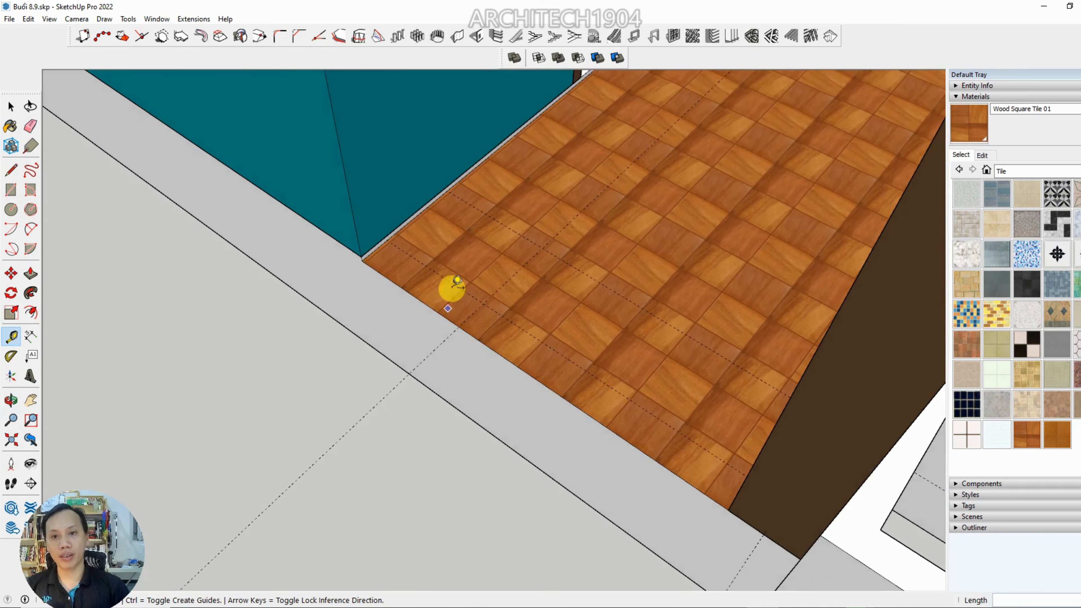
scroll(450, 288, "up", 4)
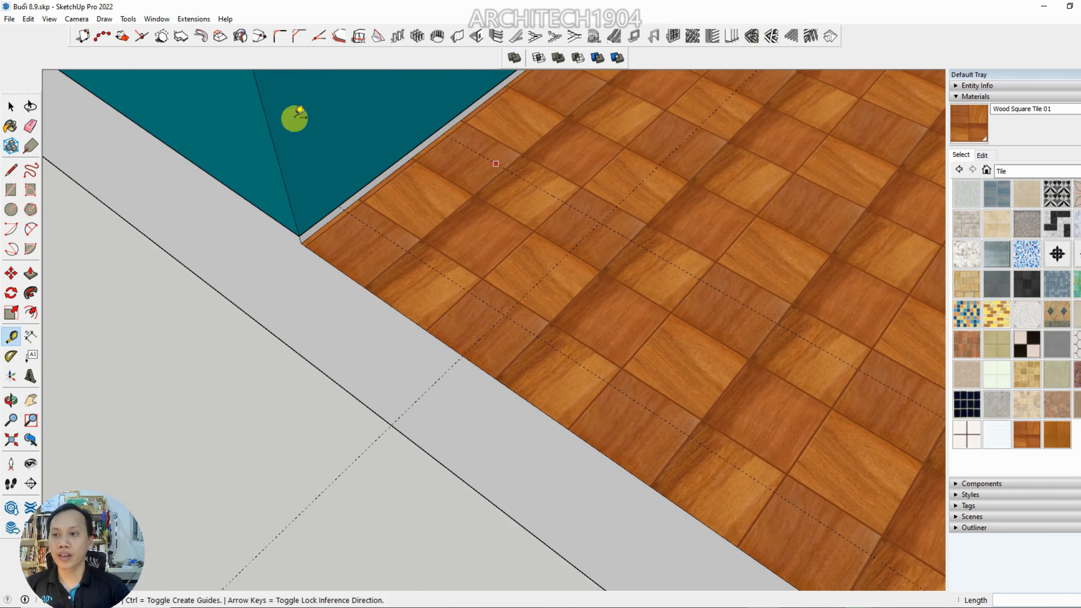
Open the porch floor component again and start editing the texture position on its tiled top face
left_click(11, 107)
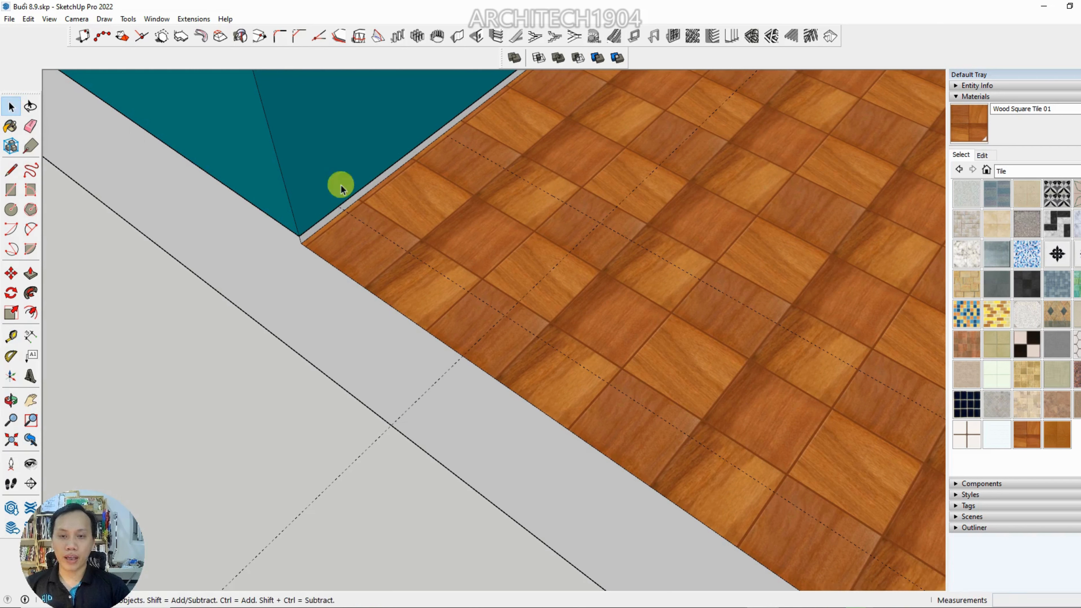
left_click(504, 187)
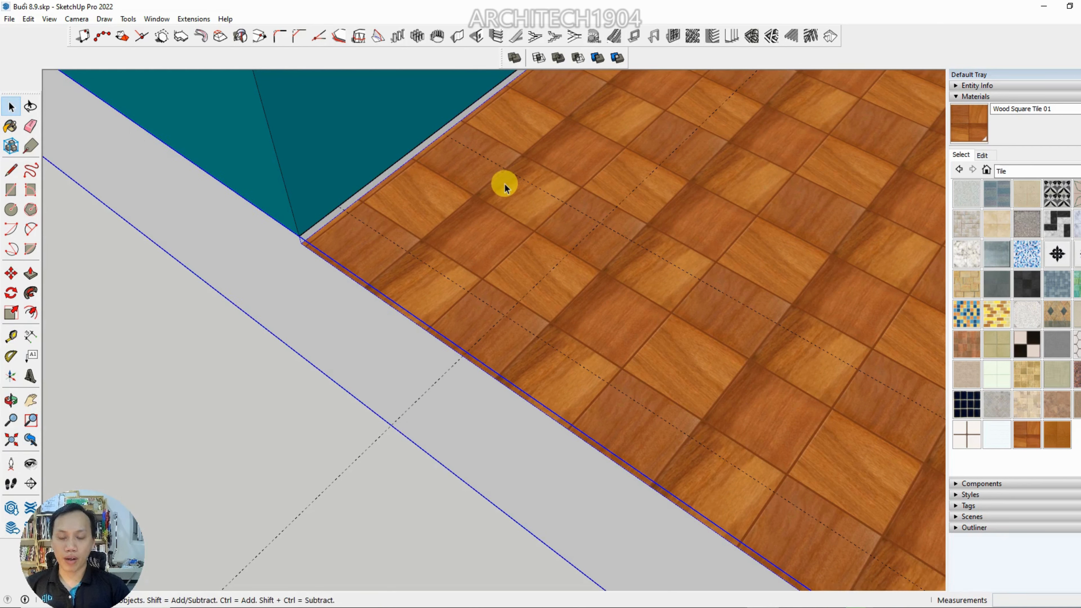
double_click(484, 197)
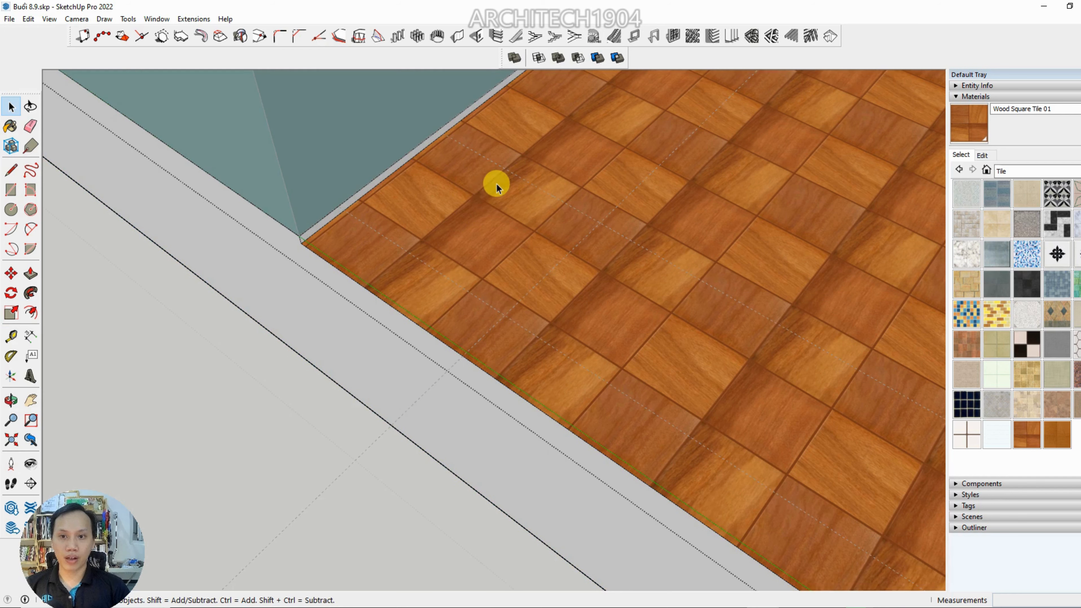
left_click(463, 187)
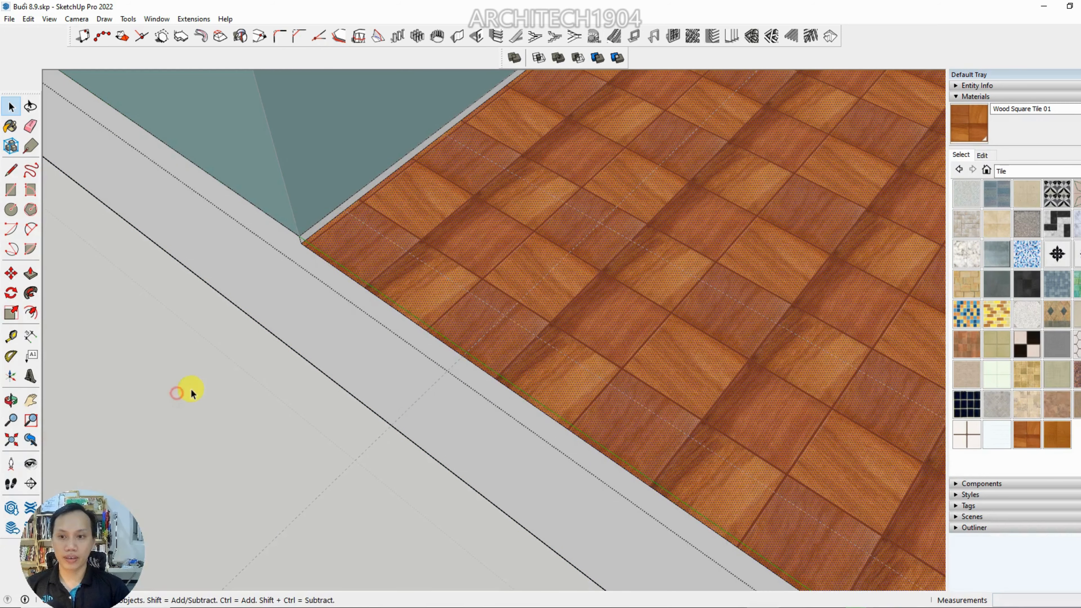
left_click(176, 393)
middle_click_drag(400, 260, 466, 241)
left_click(467, 237)
double_click(466, 237)
left_click(451, 236)
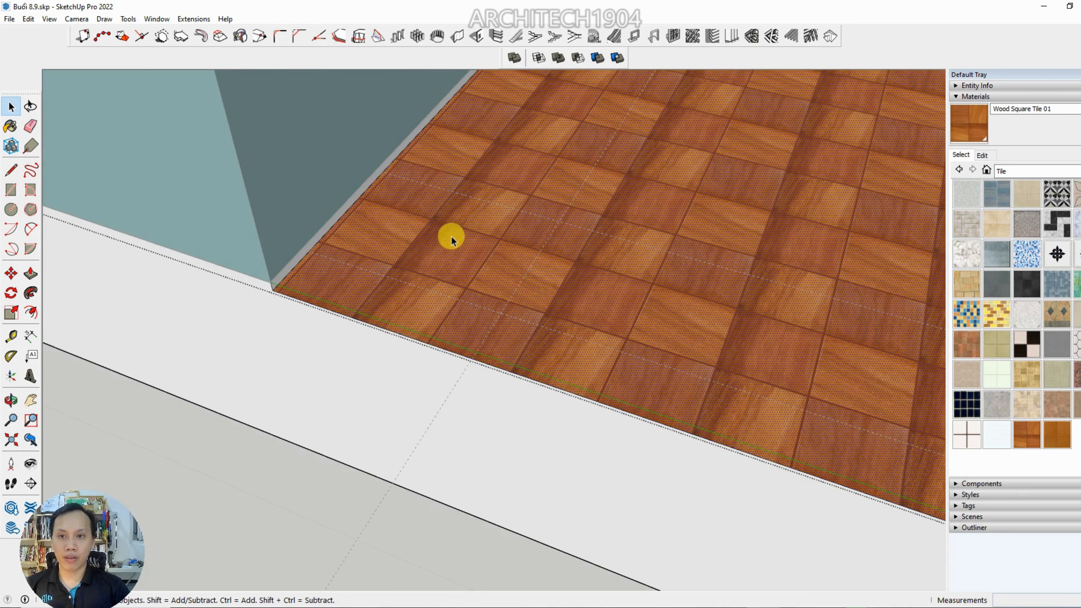
scroll(414, 242, "up", 2)
right_click(414, 242)
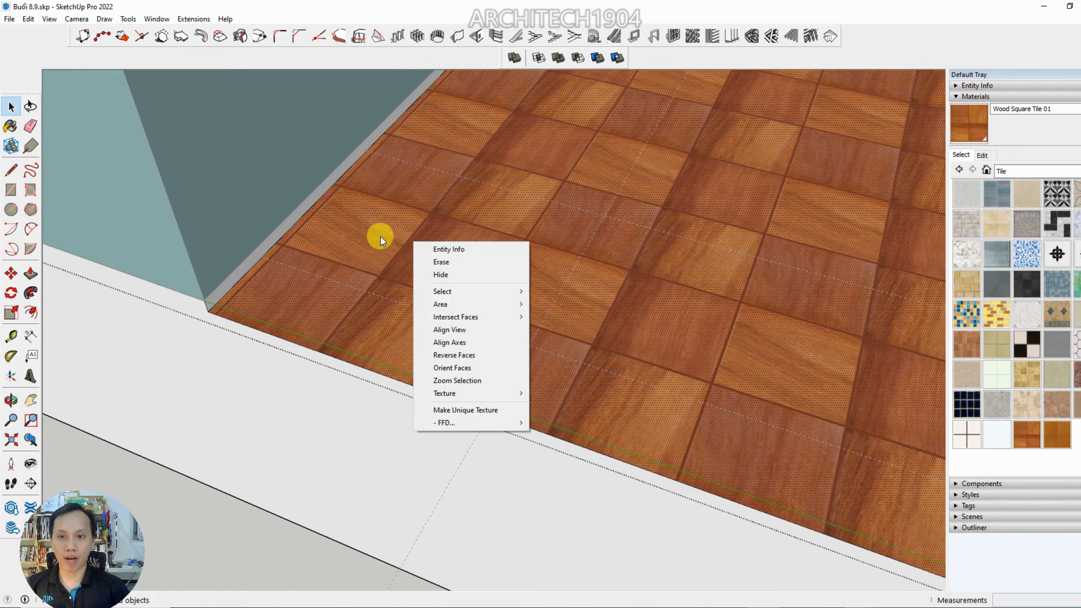
mouse_move(481, 394)
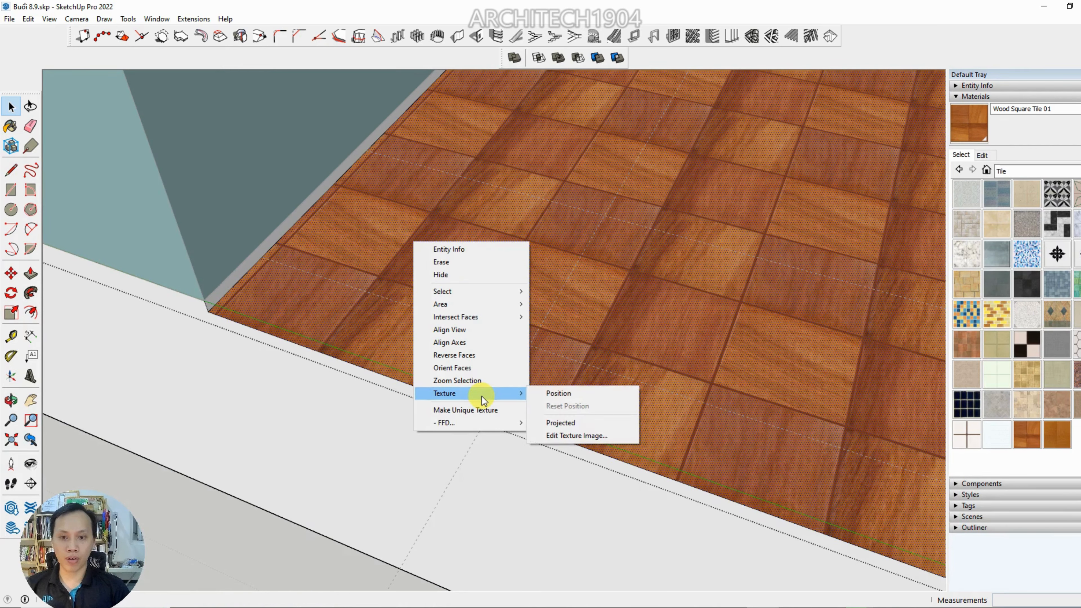
left_click(562, 392)
Move the tile texture so its red pin sits on the floor corner at the teal wall, and slightly enlarge it with the green pin
middle_click_drag(490, 319, 395, 339)
scroll(429, 324, "up", 2)
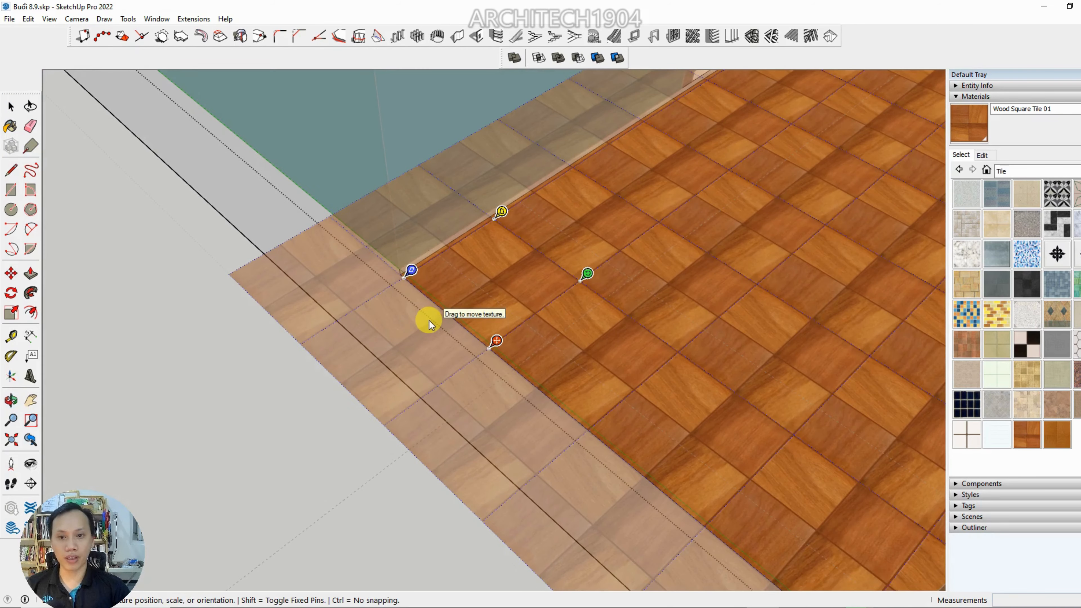
scroll(435, 294, "up", 2)
scroll(467, 297, "up", 2)
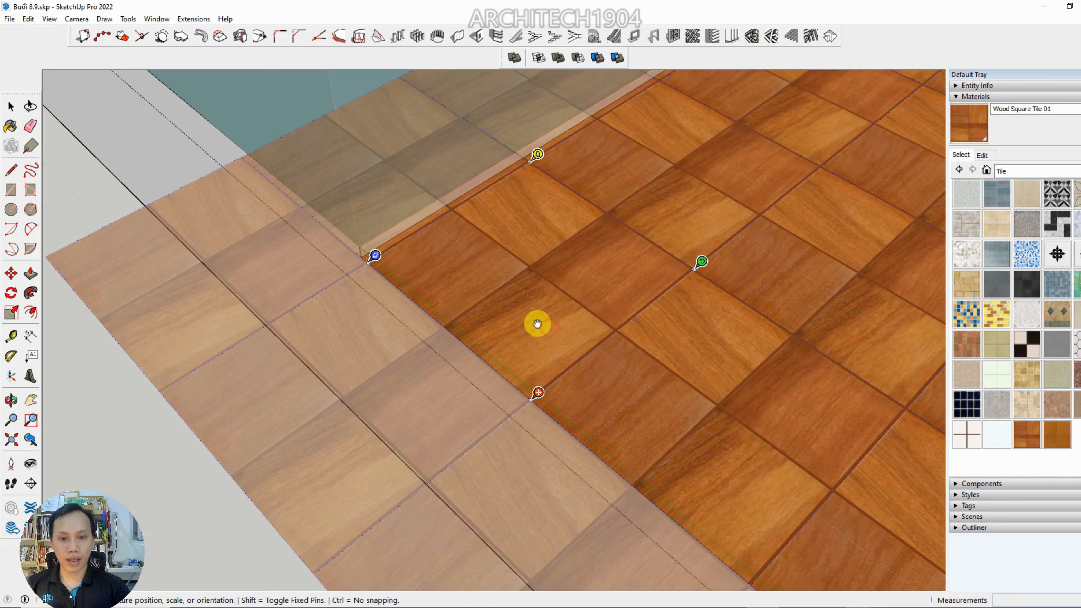
left_click_drag(537, 323, 388, 203)
scroll(426, 276, "up", 1)
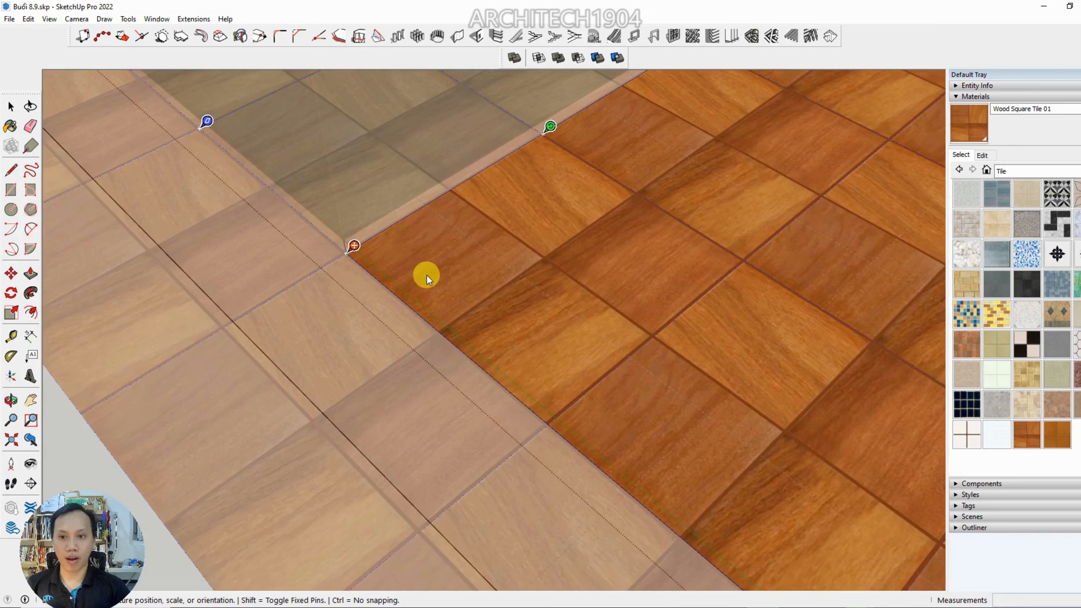
scroll(464, 266, "down", 1)
left_click_drag(524, 260, 542, 239)
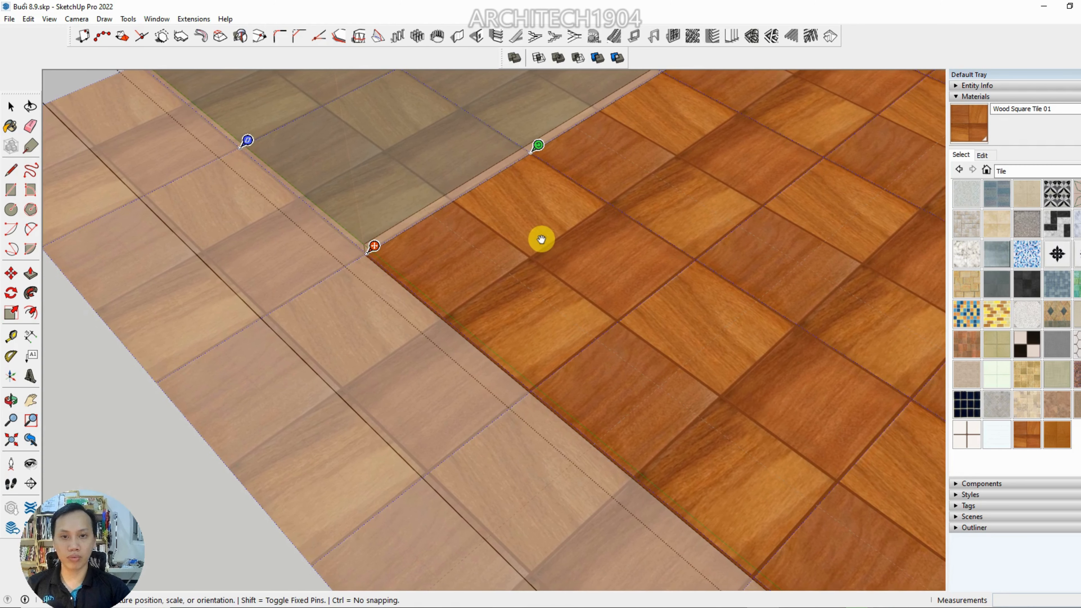
middle_click_drag(548, 174, 480, 246, "shift")
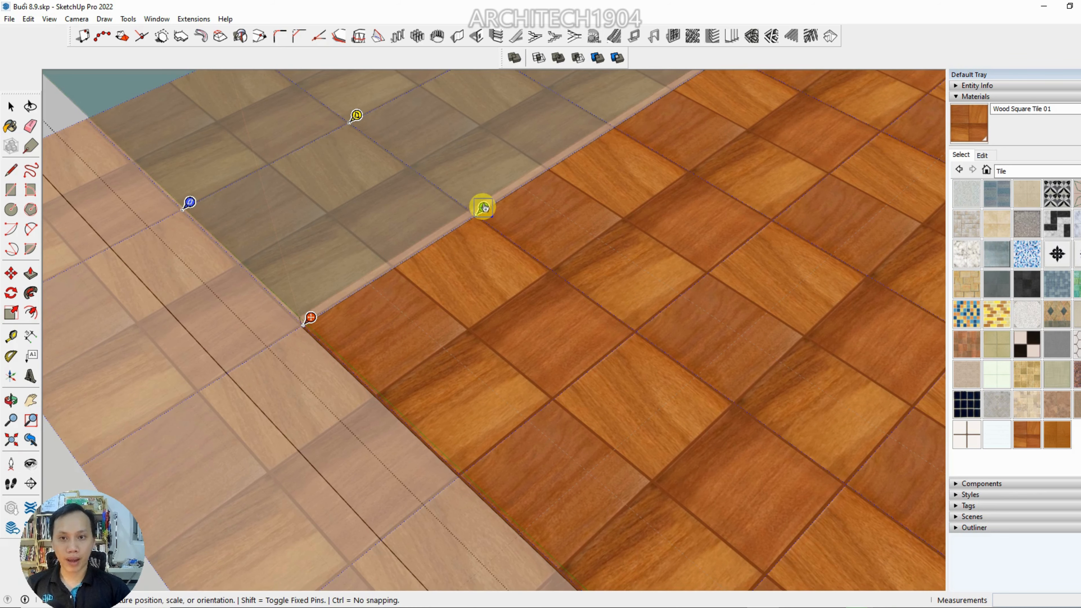
left_click_drag(483, 208, 493, 201)
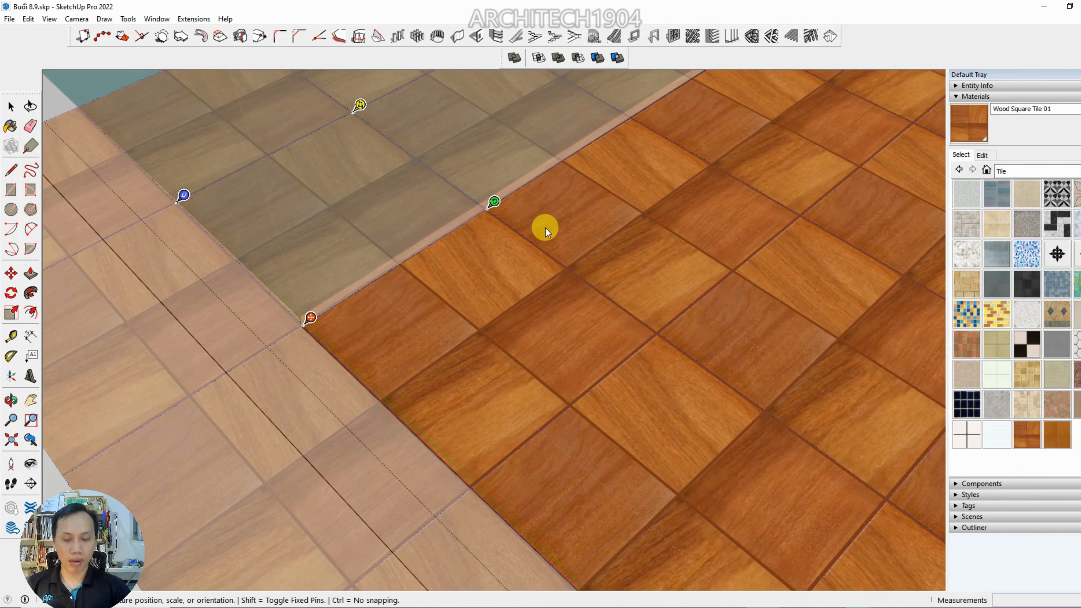
left_click_drag(515, 182, 750, 341)
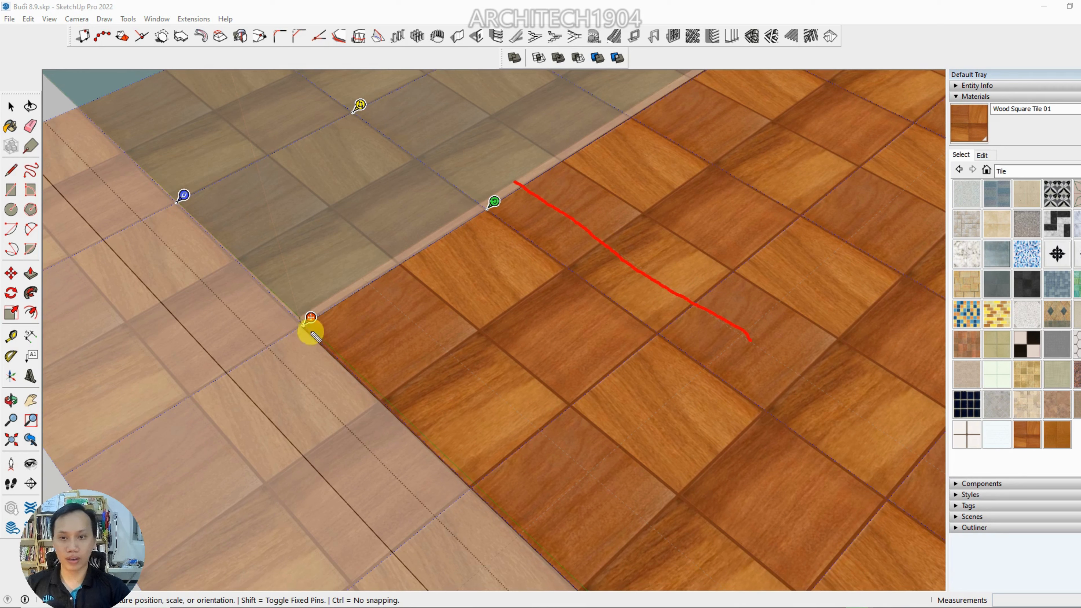
left_click_drag(316, 330, 574, 242)
key("ctrl+z")
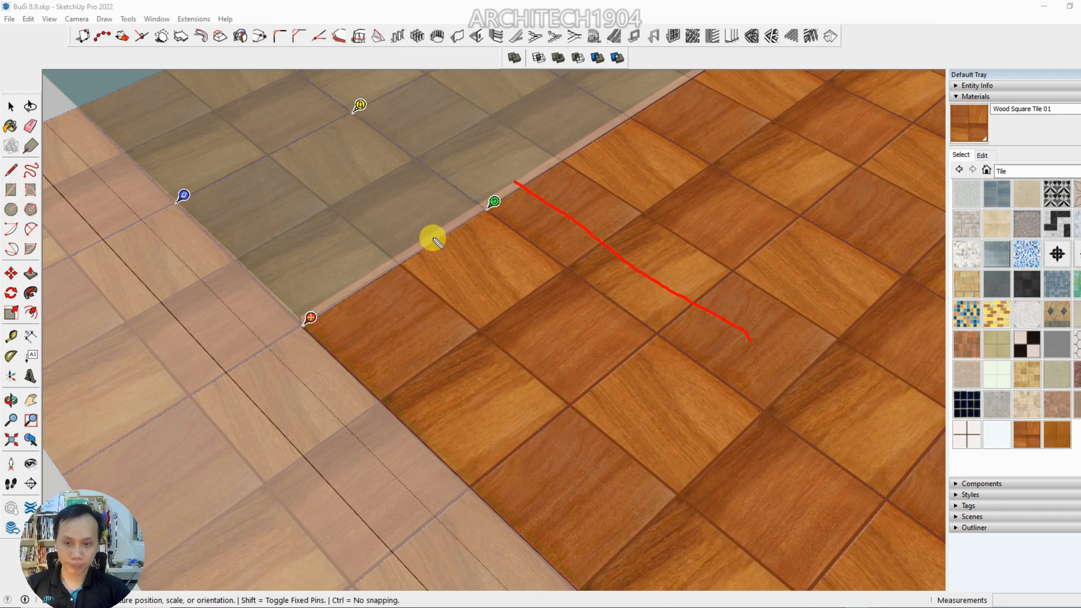
mouse_move(382, 232)
left_mouse_down()
mouse_move(377, 251)
mouse_move(401, 251)
left_mouse_up()
mouse_move(396, 239)
left_mouse_down()
mouse_move(394, 252)
mouse_move(422, 230)
left_mouse_up()
left_click_drag(430, 225, 435, 233)
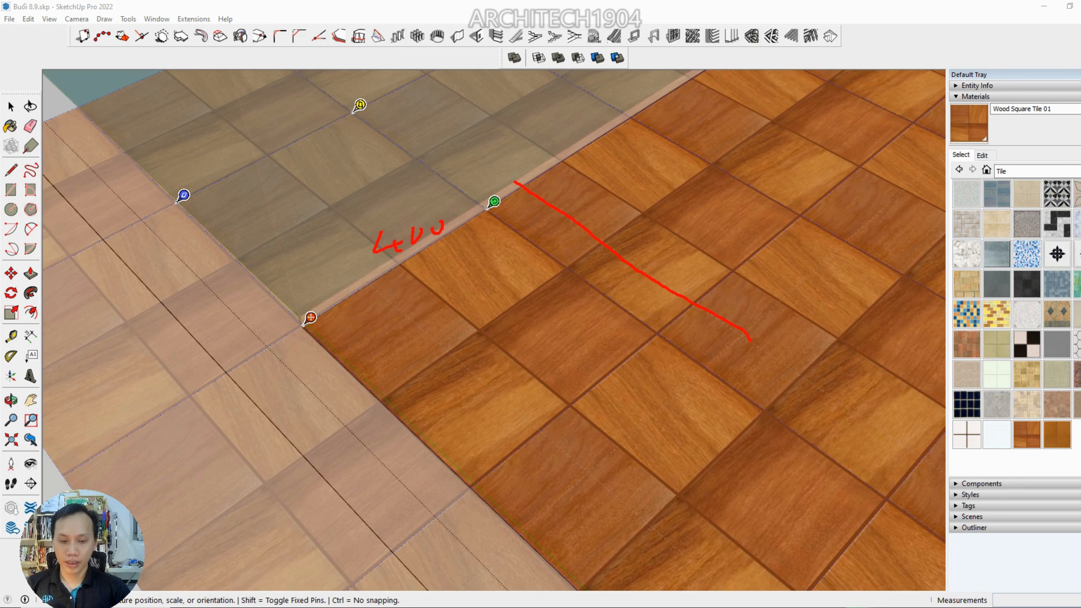
key("Escape")
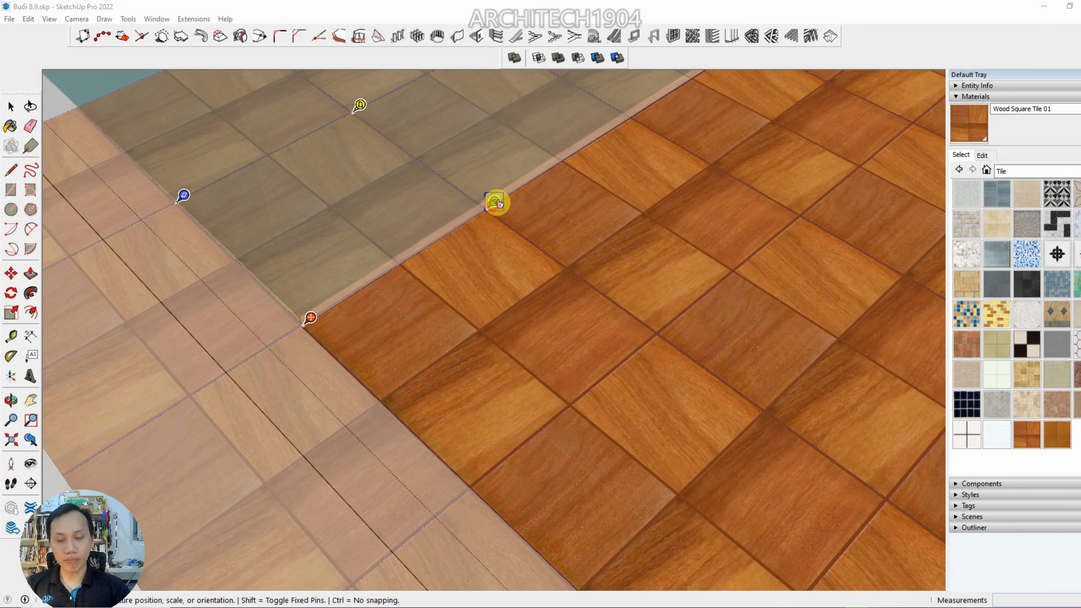
Scale the tile texture with its green pin to align with the 400 mm guide, accept it, and close the floor component
left_click_drag(494, 203, 697, 77)
scroll(671, 136, "down", 2)
middle_click_drag(670, 137, 601, 163)
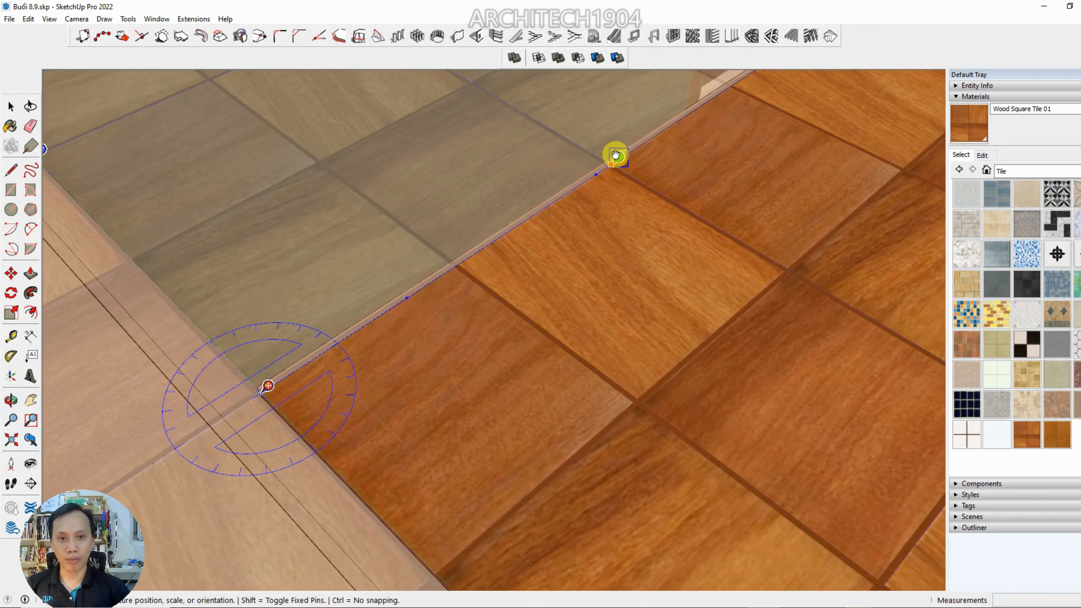
left_click_drag(616, 156, 598, 168)
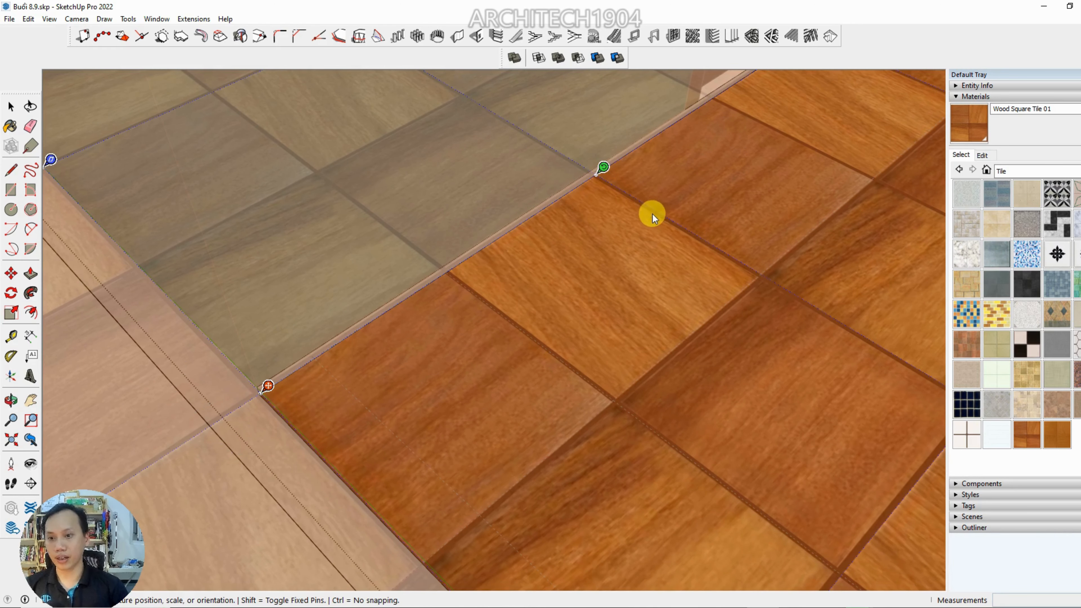
right_click(610, 252)
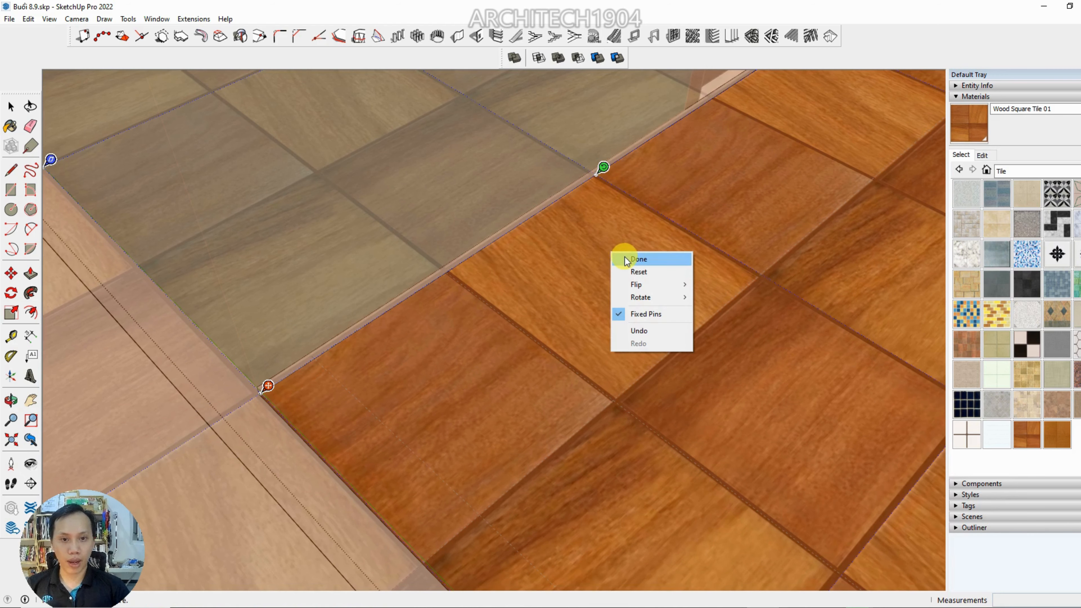
left_click(625, 258)
scroll(625, 258, "down", 4)
left_click(331, 419)
left_click(346, 410)
Examine the realigned porch floor tiles against the guides and walls from several angles
middle_click_drag(348, 411, 502, 451)
scroll(599, 339, "up", 6)
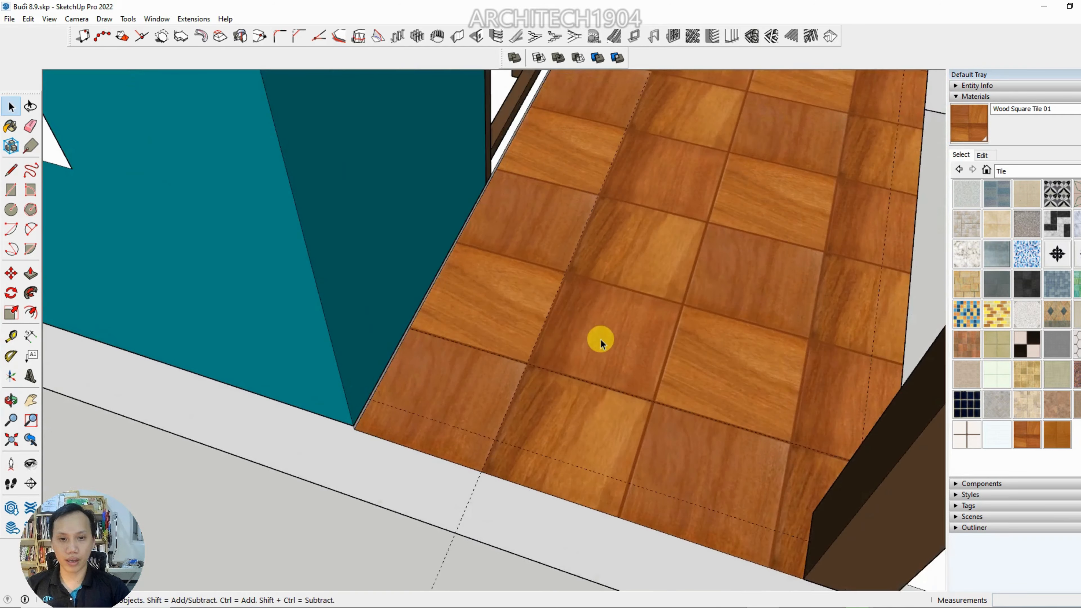
scroll(422, 322, "down", 5)
scroll(244, 451, "up", 7)
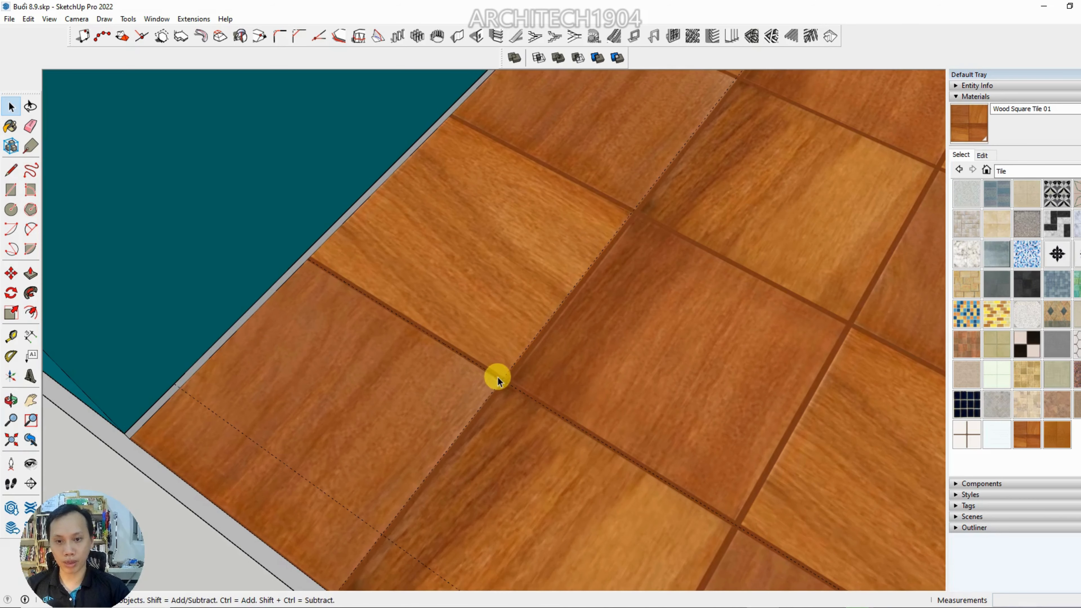
scroll(439, 409, "down", 6)
middle_click_drag(562, 389, 255, 336)
middle_click_drag(272, 332, 243, 281, "shift")
middle_click_drag(404, 332, 835, 314)
scroll(624, 303, "up", 2)
scroll(625, 332, "down", 3)
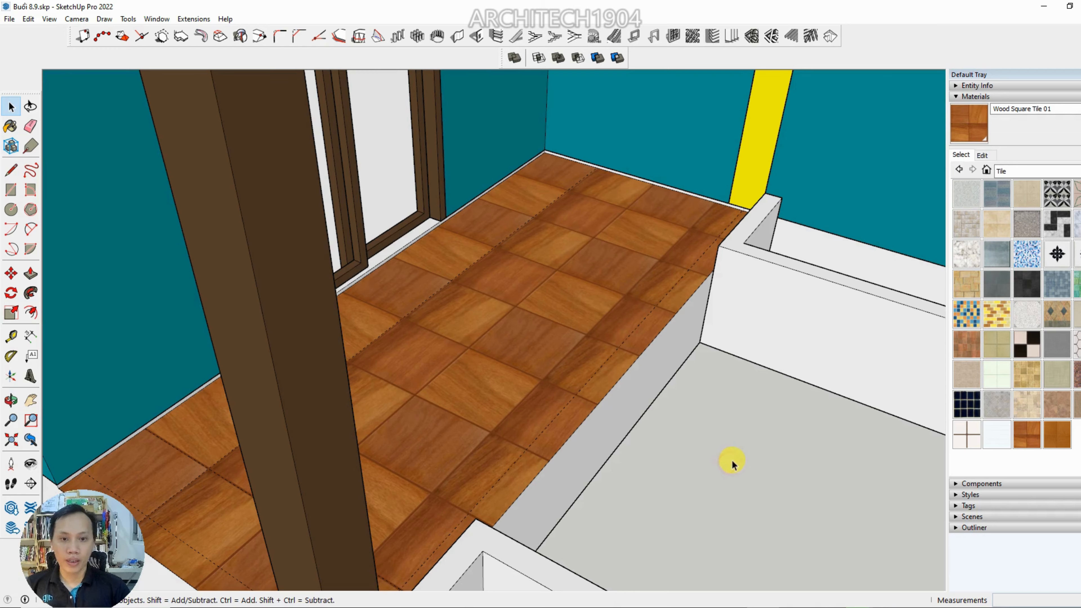
middle_click_drag(731, 458, 335, 323)
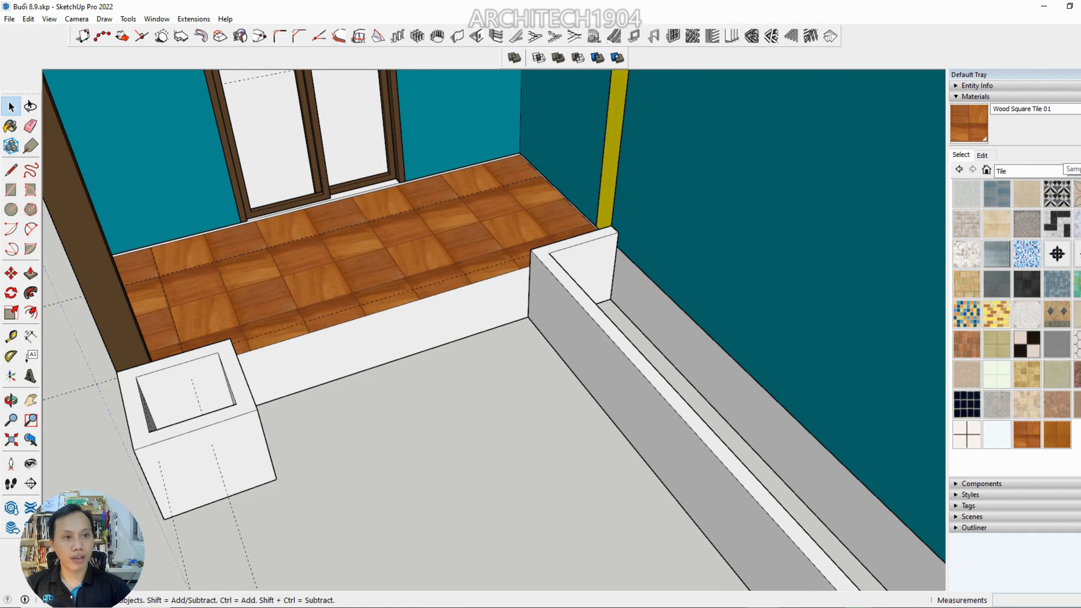
Sample the aligned Wood Square Tile 01 material from the porch floor and paint the floor's front riser face with it
left_click(1080, 155)
left_click(398, 234)
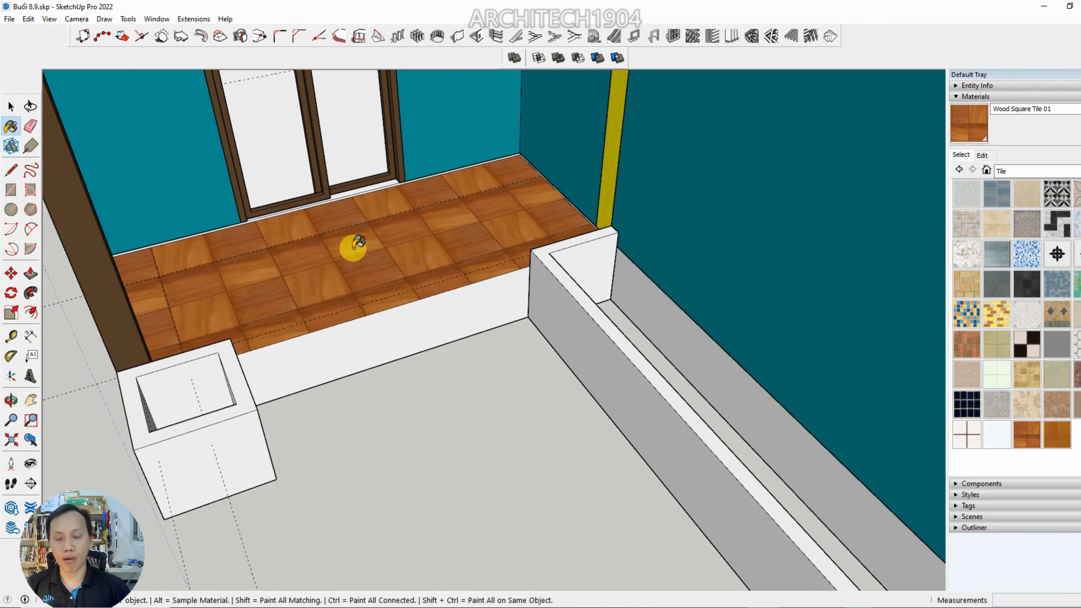
middle_click_drag(410, 252, 459, 208)
scroll(379, 265, "up", 3)
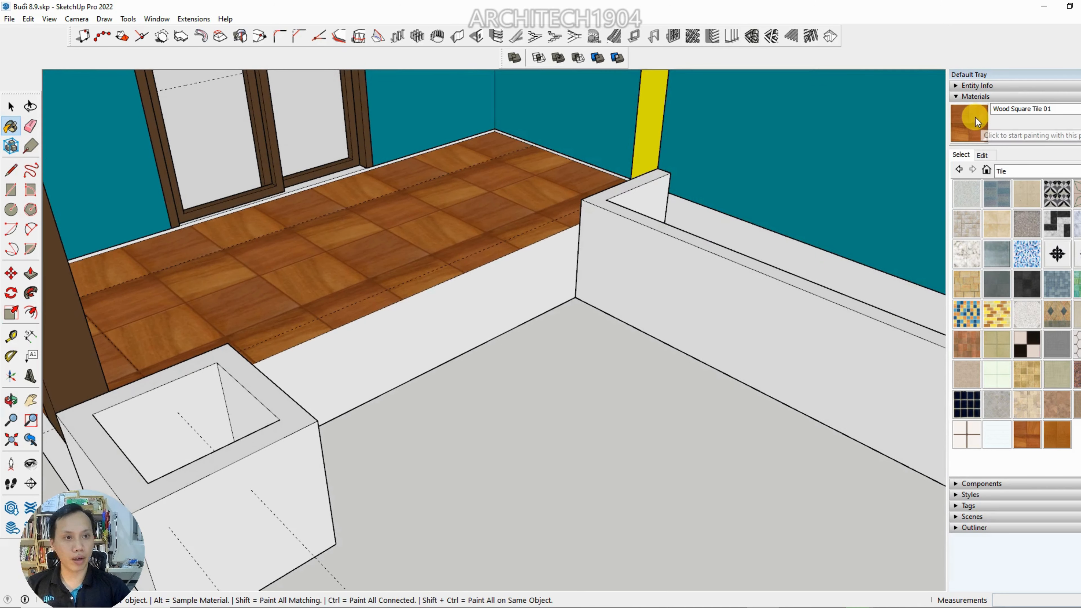
middle_click_drag(364, 251, 370, 334)
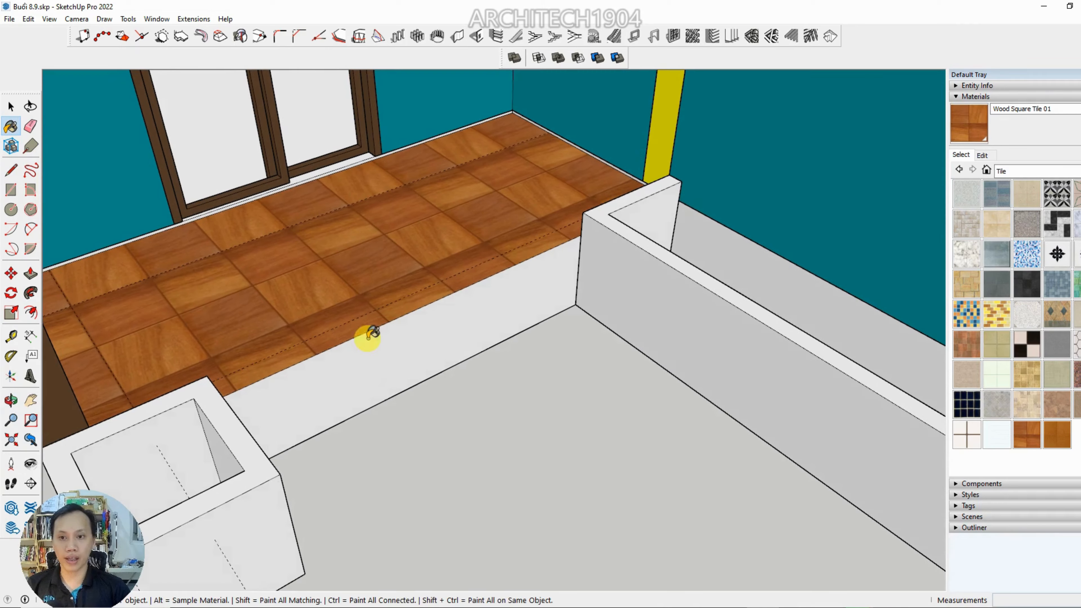
scroll(379, 383, "up", 2)
key("space")
double_click(375, 364)
left_click(381, 360)
key("b")
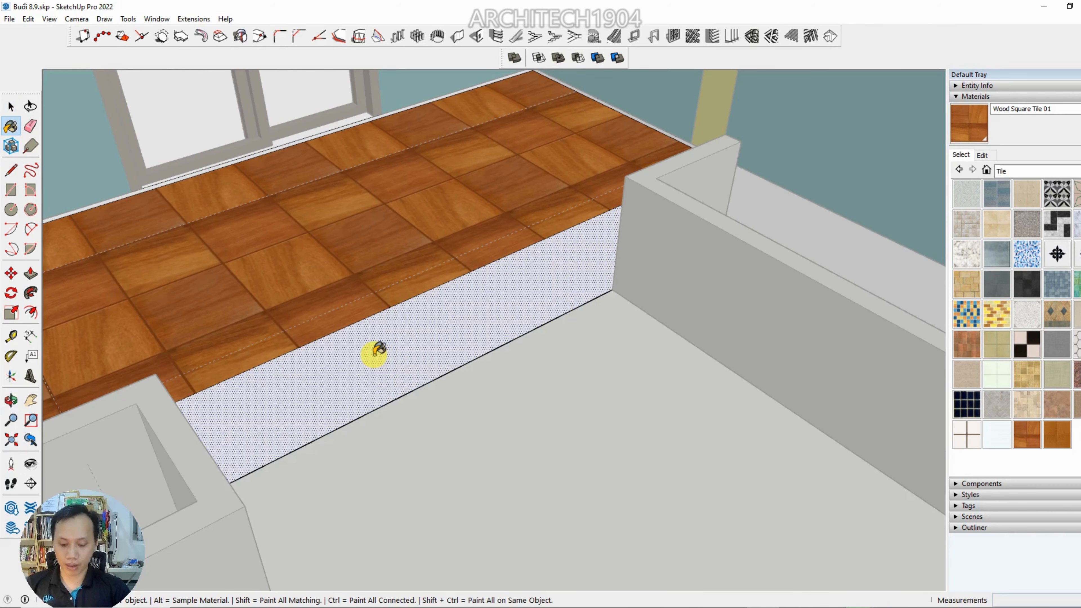
left_click(377, 351)
scroll(421, 362, "down", 4)
scroll(398, 330, "up", 2)
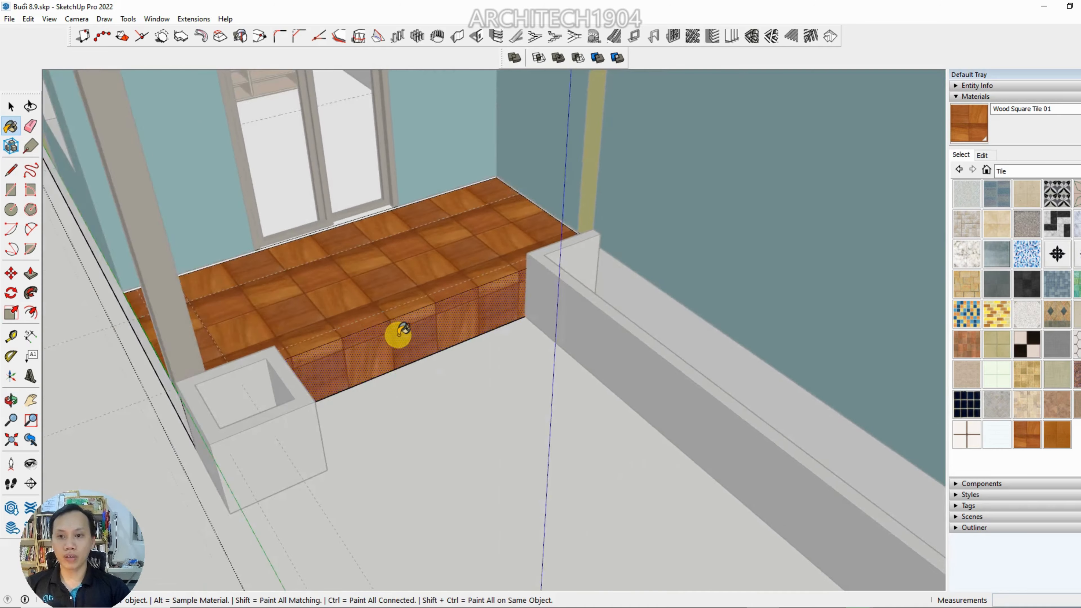
Paint the teal side wall between the two yellow columns with Wood Square Tile 01 and close its component
scroll(398, 335, "down", 4)
mouse_move(477, 383)
middle_mouse_down()
mouse_move(519, 405)
mouse_move(571, 383)
middle_mouse_up()
key("space")
middle_click_drag(386, 309, 396, 337)
left_click(657, 216)
double_click(665, 212)
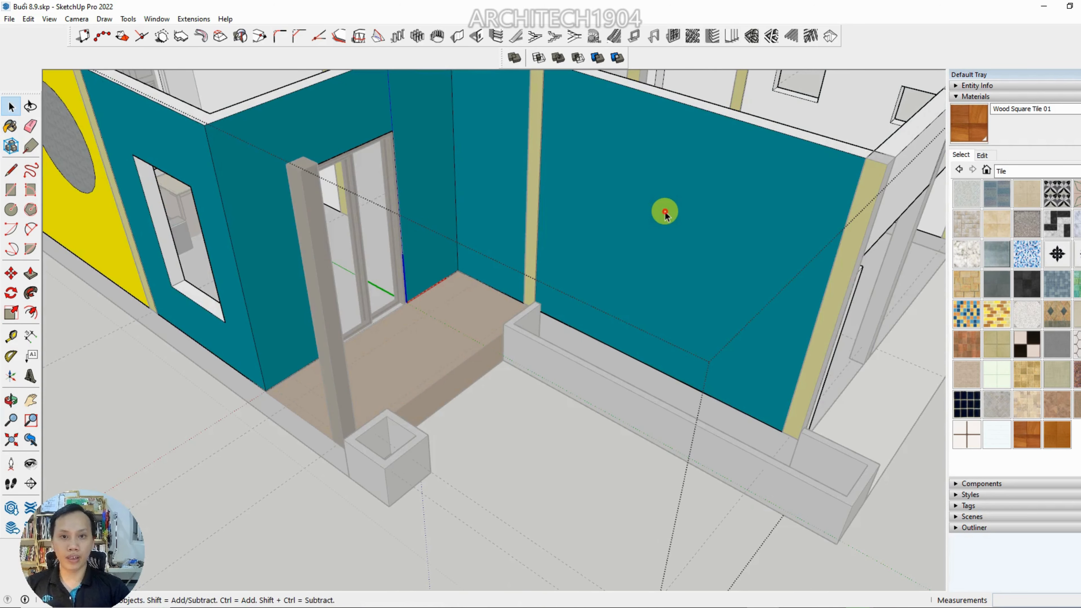
key("b")
left_click(665, 211)
key("space")
left_click(585, 357)
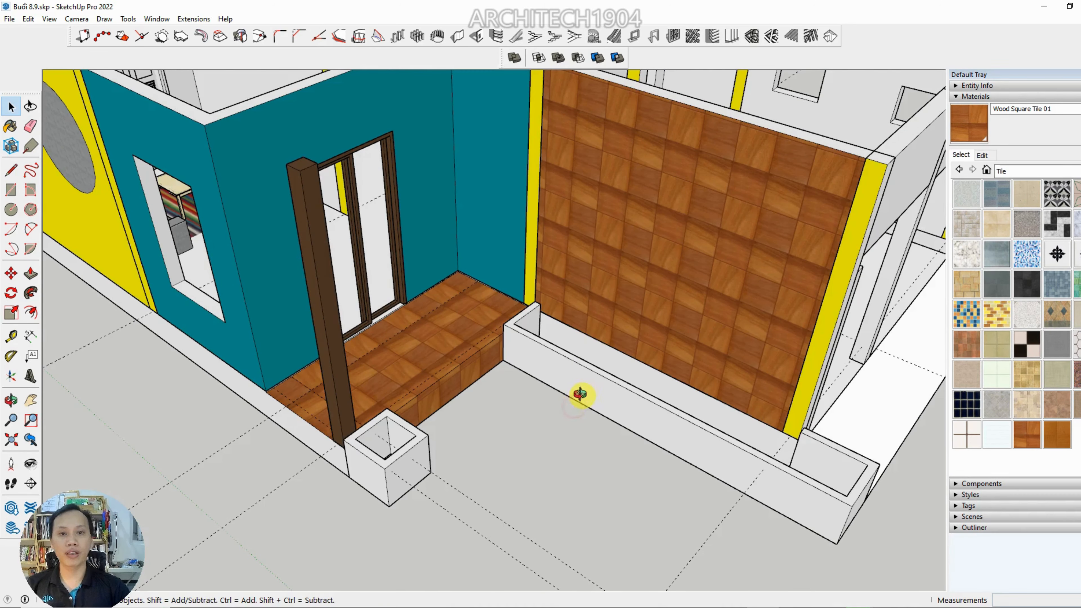
Choose the Polished Concrete New material from the Asphalt and Concrete collection
scroll(580, 394, "down", 5)
middle_click_drag(565, 295, 437, 447)
scroll(436, 446, "up", 5)
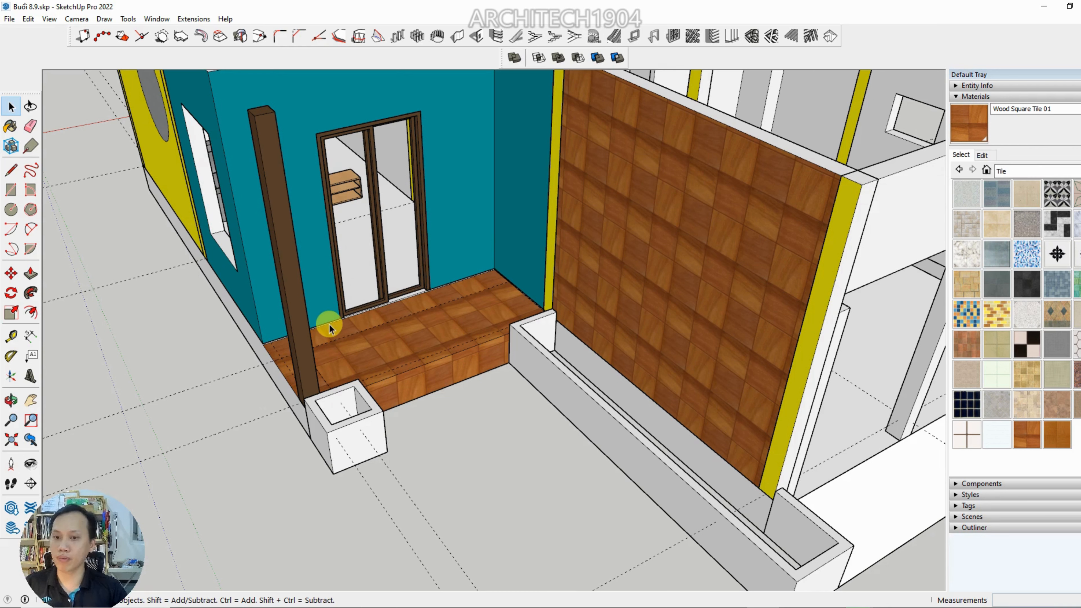
middle_click_drag(704, 212, 864, 315)
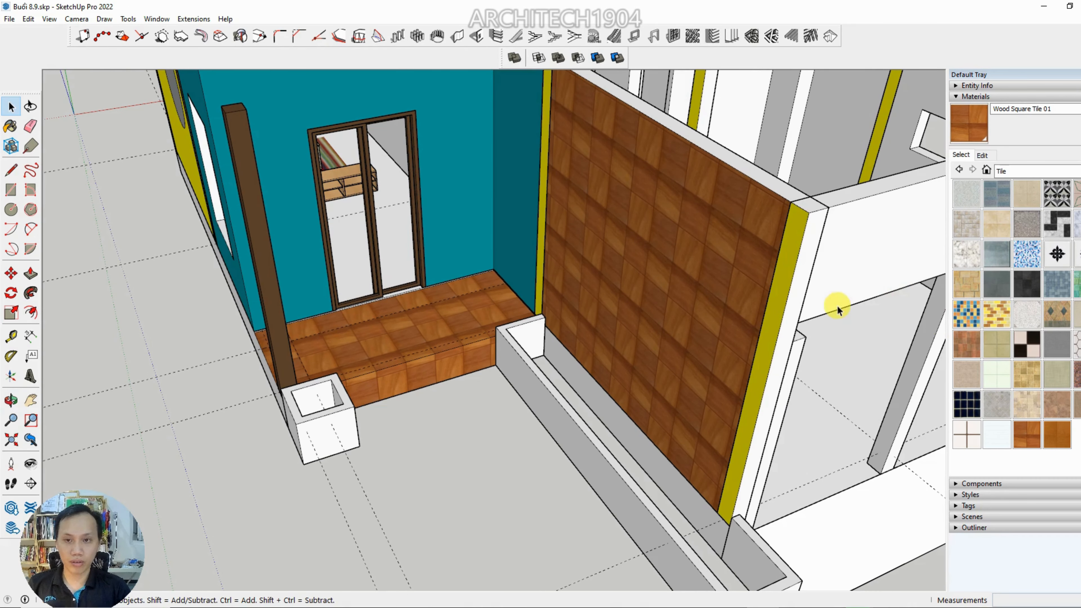
scroll(435, 344, "down", 3)
middle_click_drag(456, 263, 852, 246)
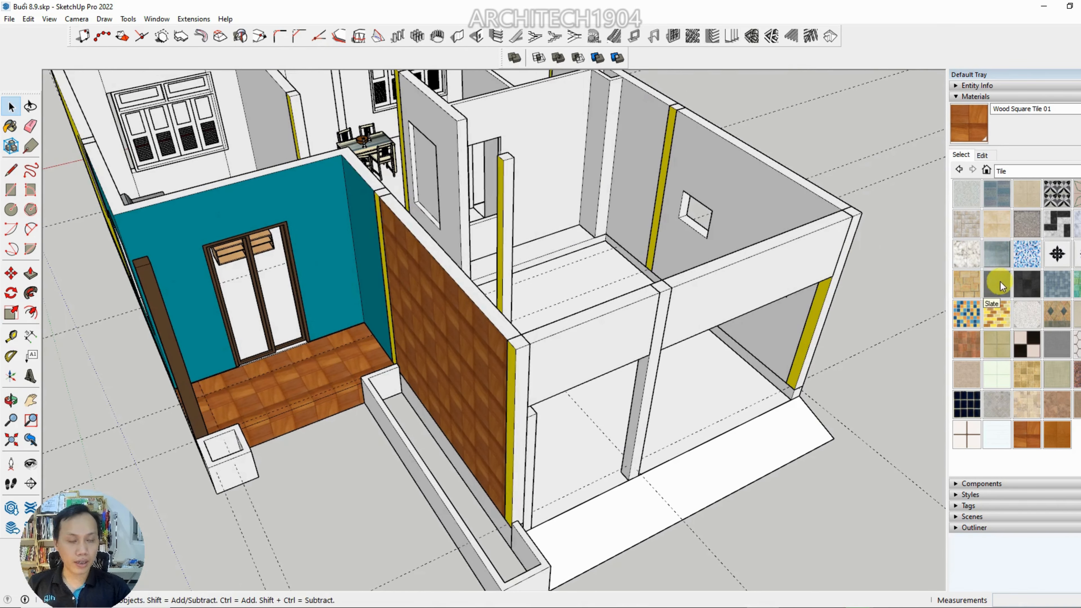
left_click(1023, 169)
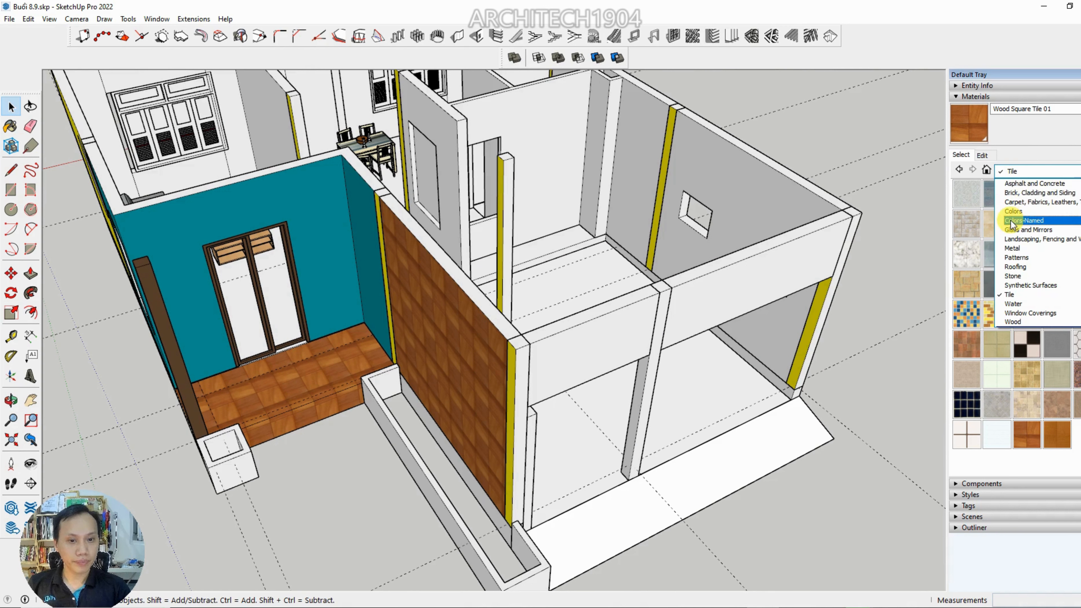
scroll(1021, 215, "up", 1)
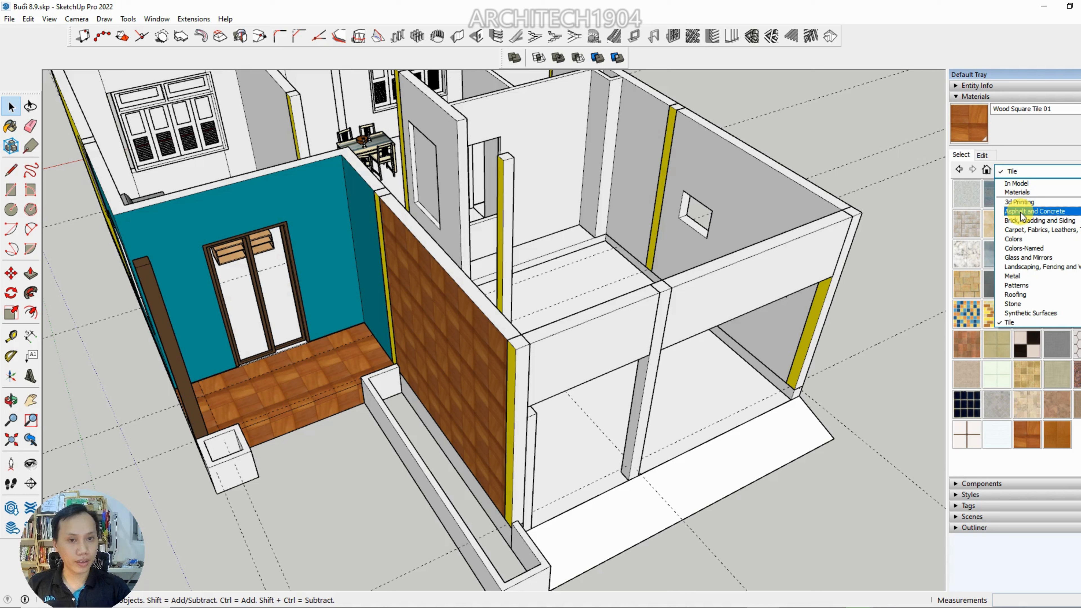
left_click(1020, 212)
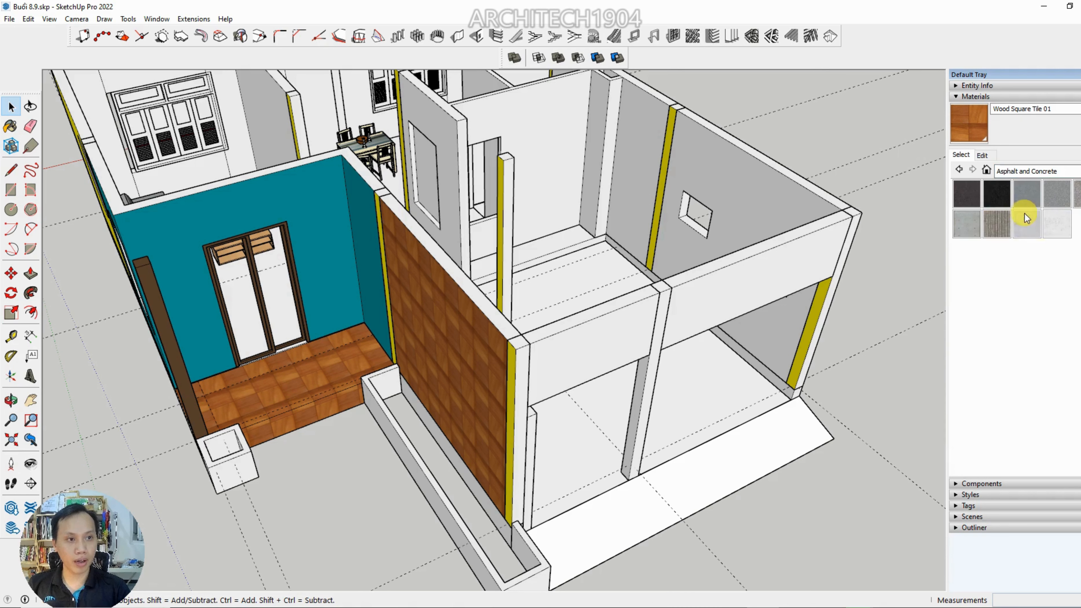
left_click(1057, 227)
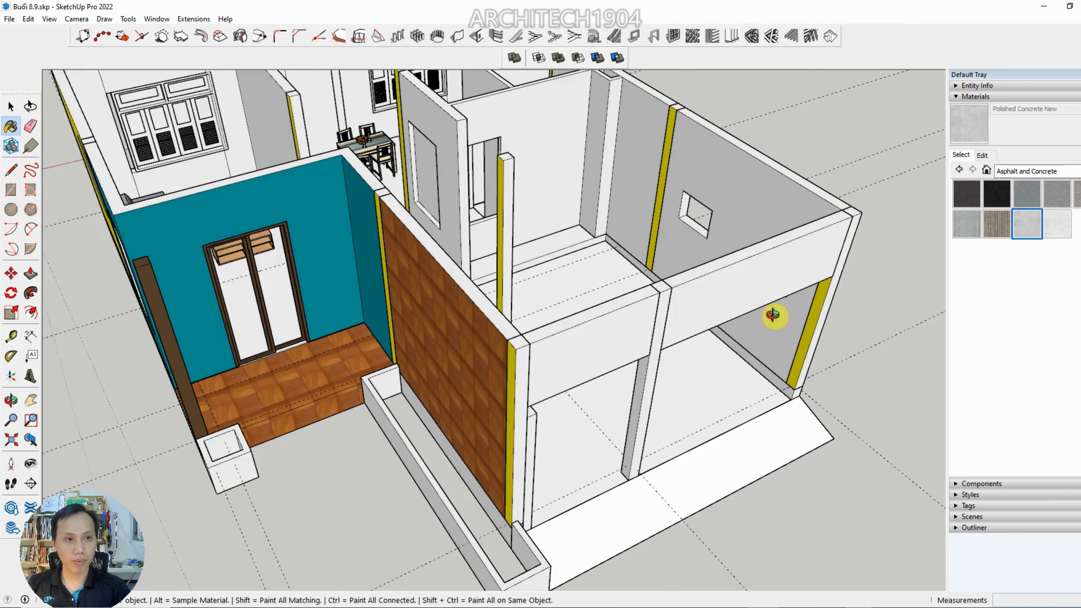
Open the floor component behind the white front columns, paint its top face with Polished Concrete New, and close it
scroll(724, 341, "up", 5)
left_click(660, 403)
scroll(639, 398, "down", 3)
scroll(635, 389, "up", 4)
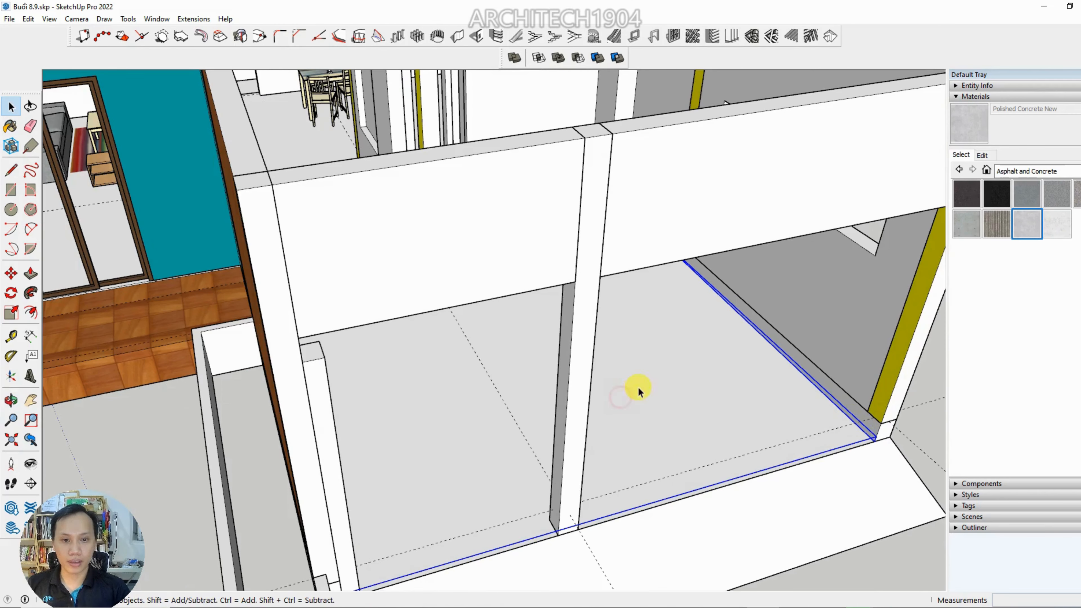
double_click(646, 382)
left_click(658, 381)
scroll(657, 382, "down", 3)
key("b")
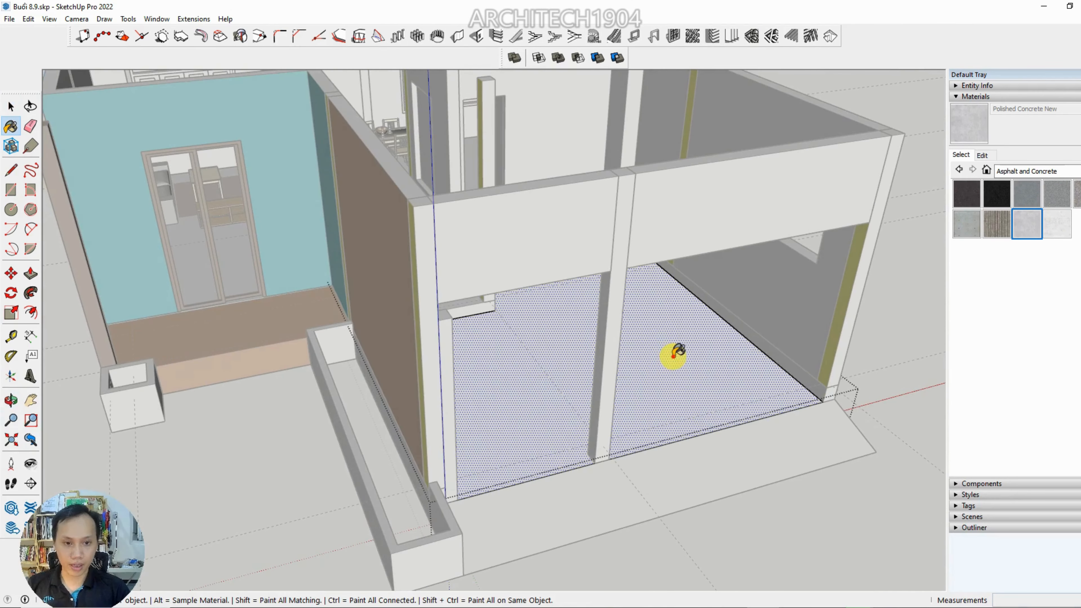
left_click(668, 353)
scroll(677, 362, "up", 5)
key("space")
scroll(531, 383, "up", 8)
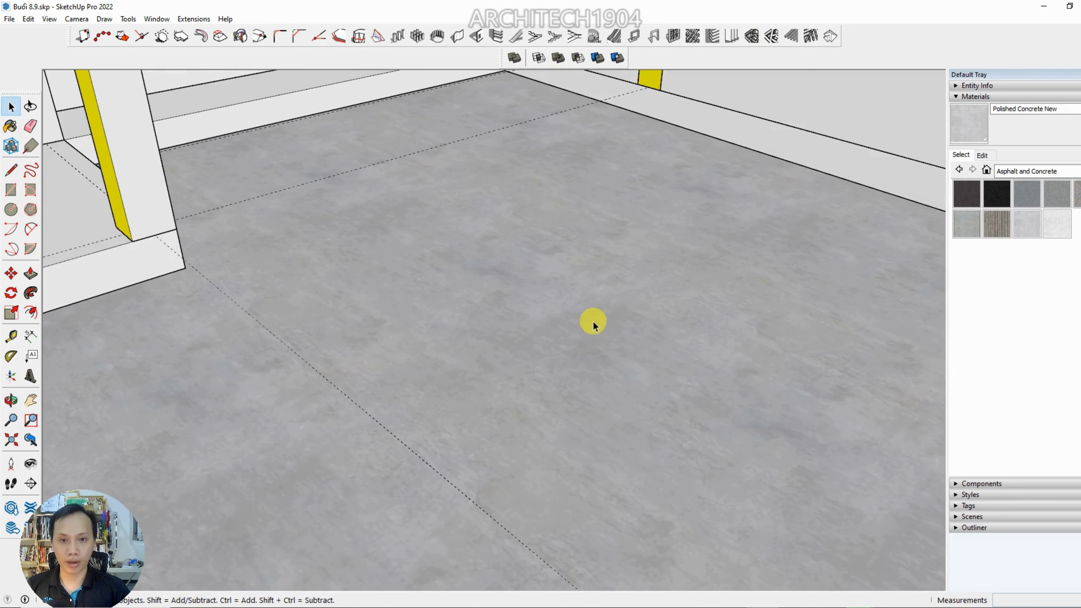
middle_click_drag(593, 326, 526, 346)
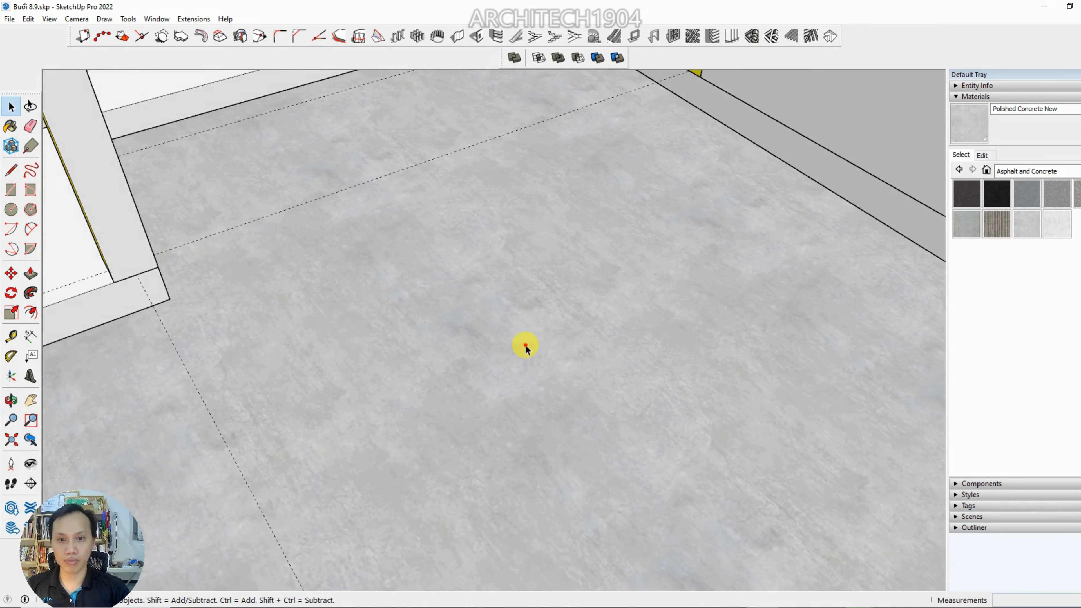
Reopen the concrete floor component, check the texture pins on its top face, finish positioning, and close the component
double_click(524, 345)
scroll(519, 343, "down", 3)
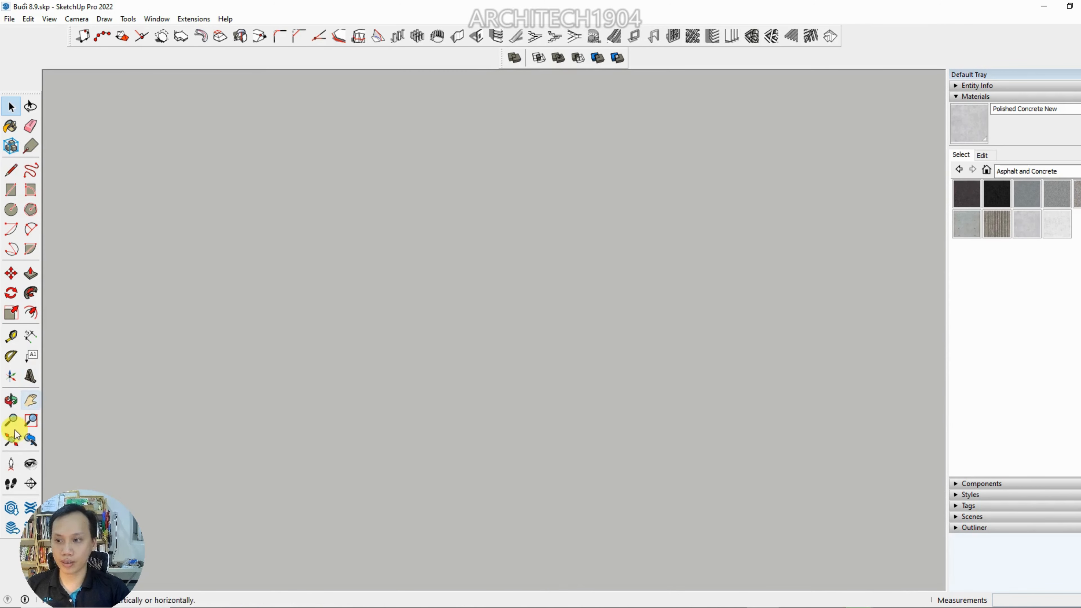
left_click(11, 440)
scroll(559, 372, "up", 5)
left_click(587, 370)
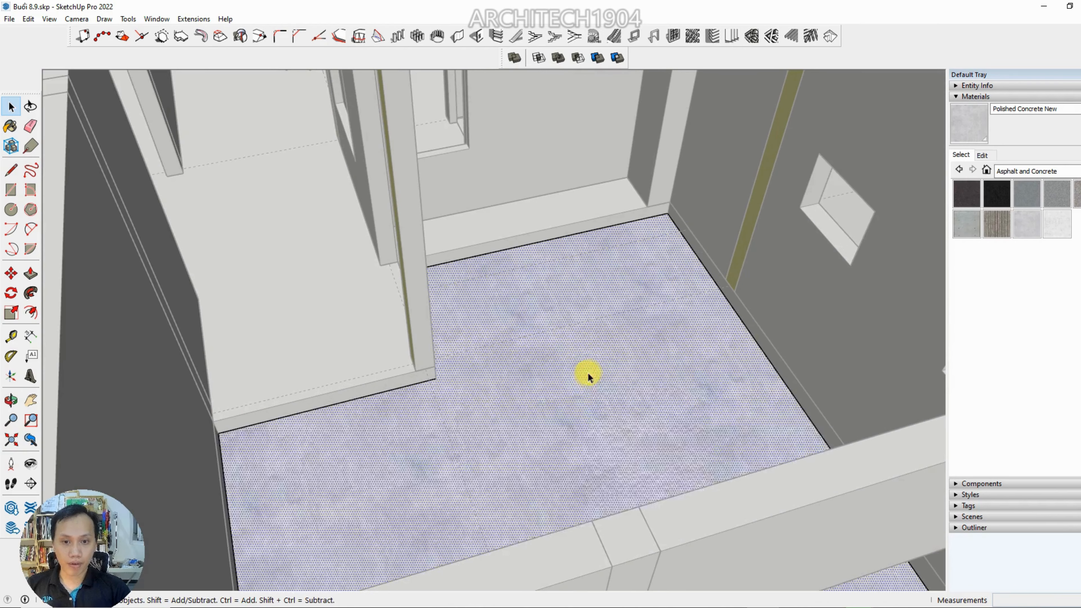
right_click(592, 374)
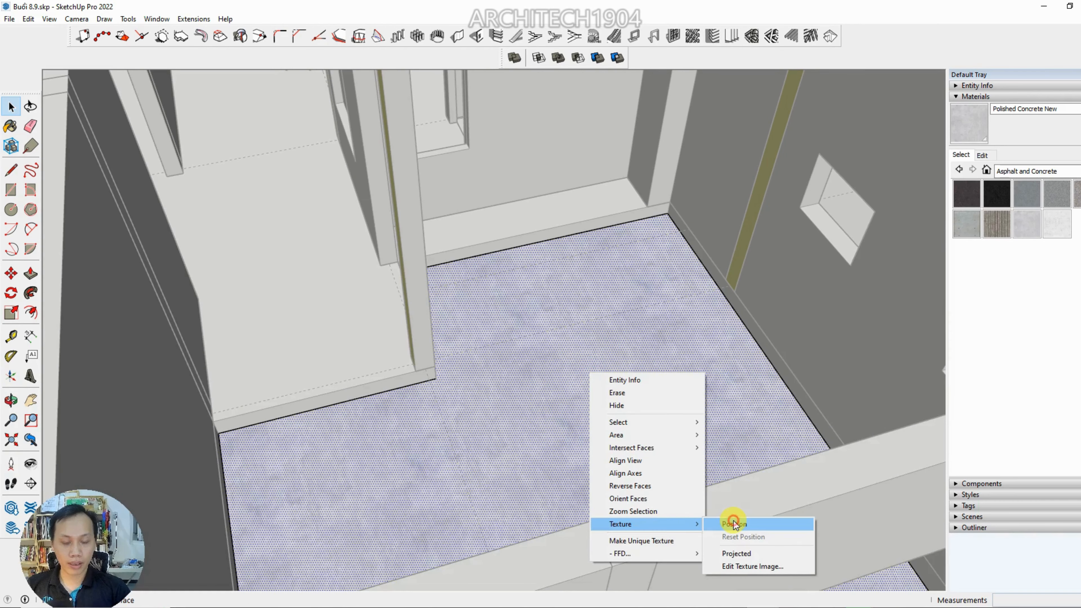
left_click(731, 524)
mouse_move(695, 381)
left_mouse_down()
mouse_move(778, 365)
mouse_move(652, 394)
mouse_move(705, 383)
left_mouse_up()
scroll(678, 376, "up", 3)
scroll(486, 311, "up", 2)
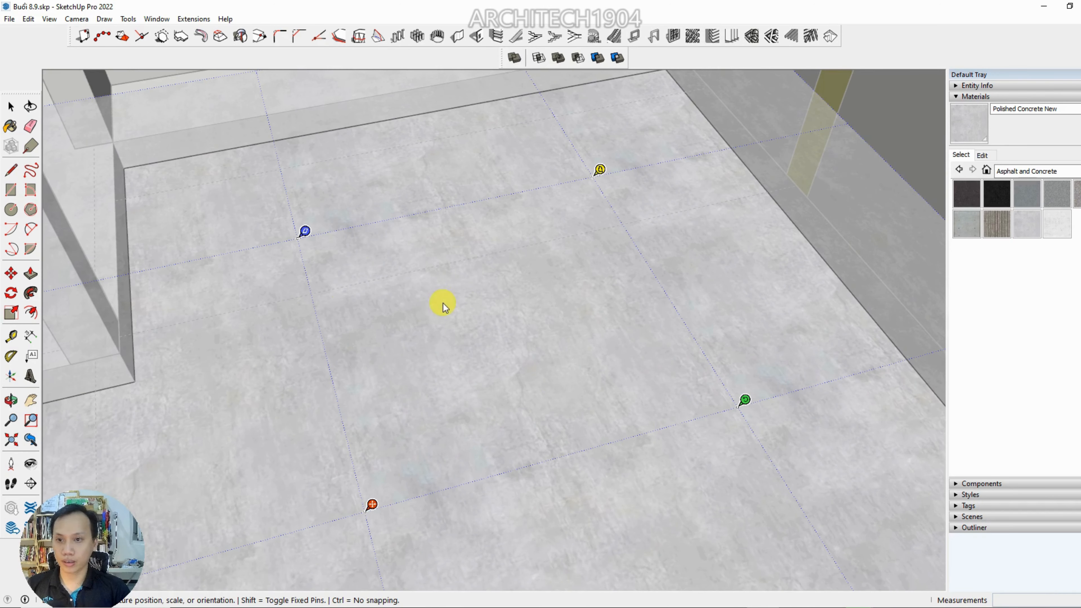
right_click(488, 320)
left_click(510, 328)
key("Escape")
Switch to the Chrome browser, replace the news tab with a new one, and search Google for "bề mặt bê tông"
scroll(511, 332, "down", 5)
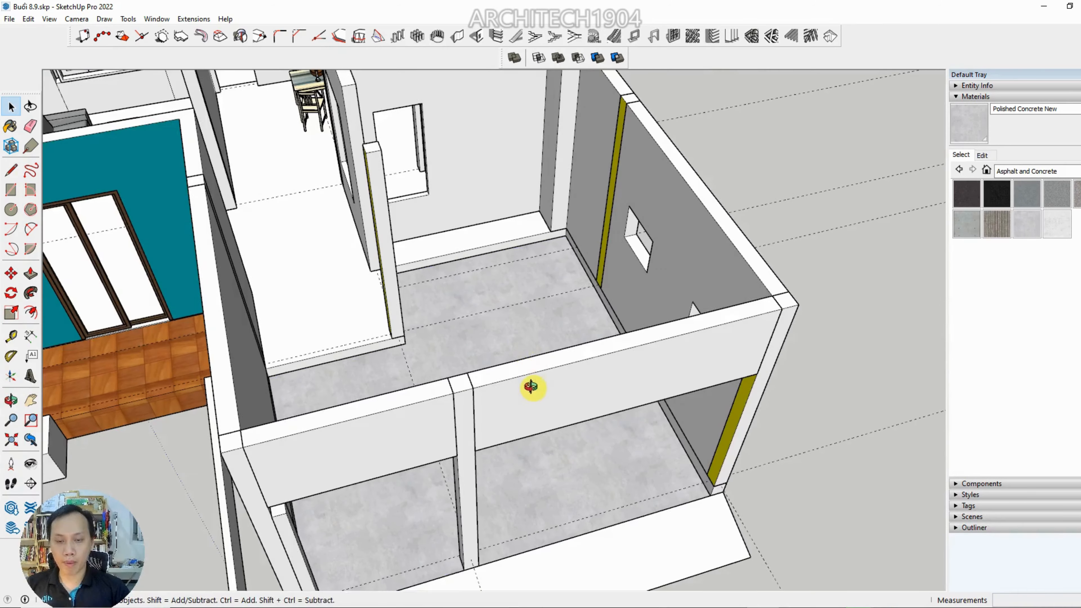
middle_click_drag(531, 386, 410, 326)
scroll(349, 388, "up", 3)
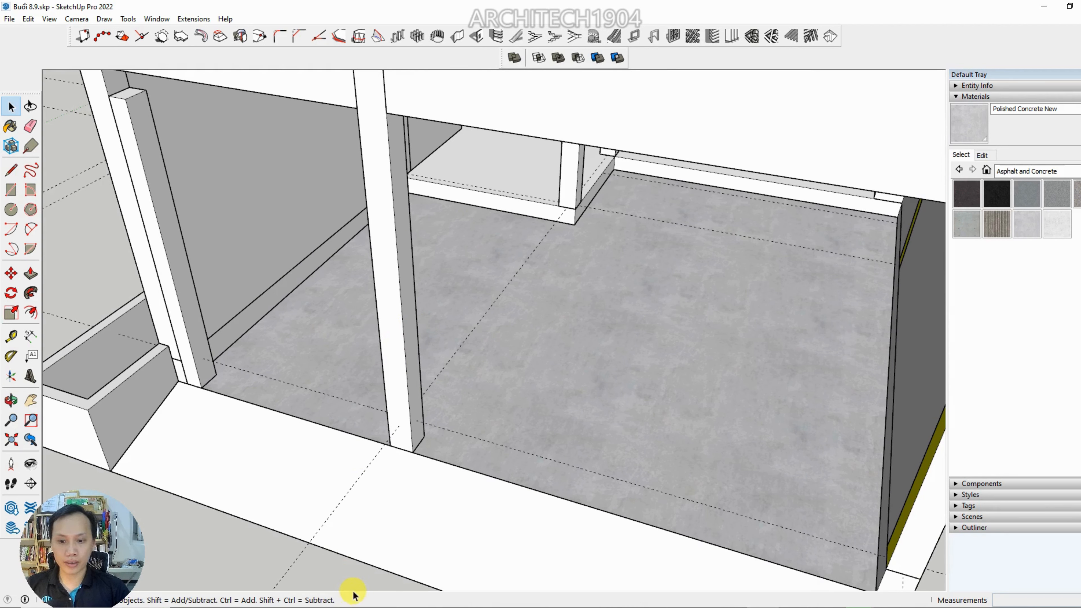
left_click(331, 607)
left_click(201, 8)
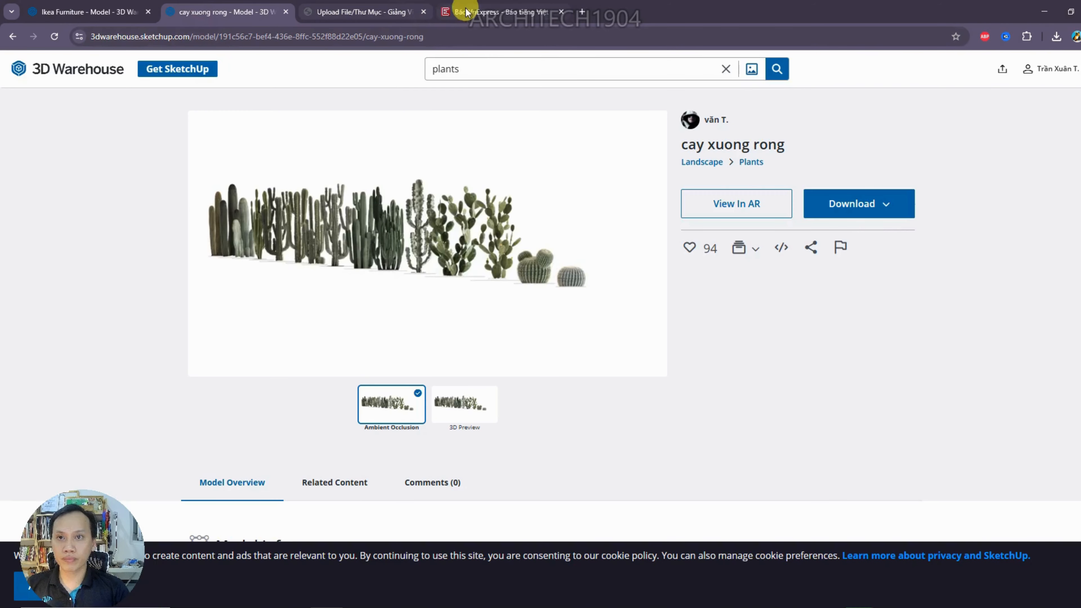
middle_click(467, 9)
left_click(447, 9)
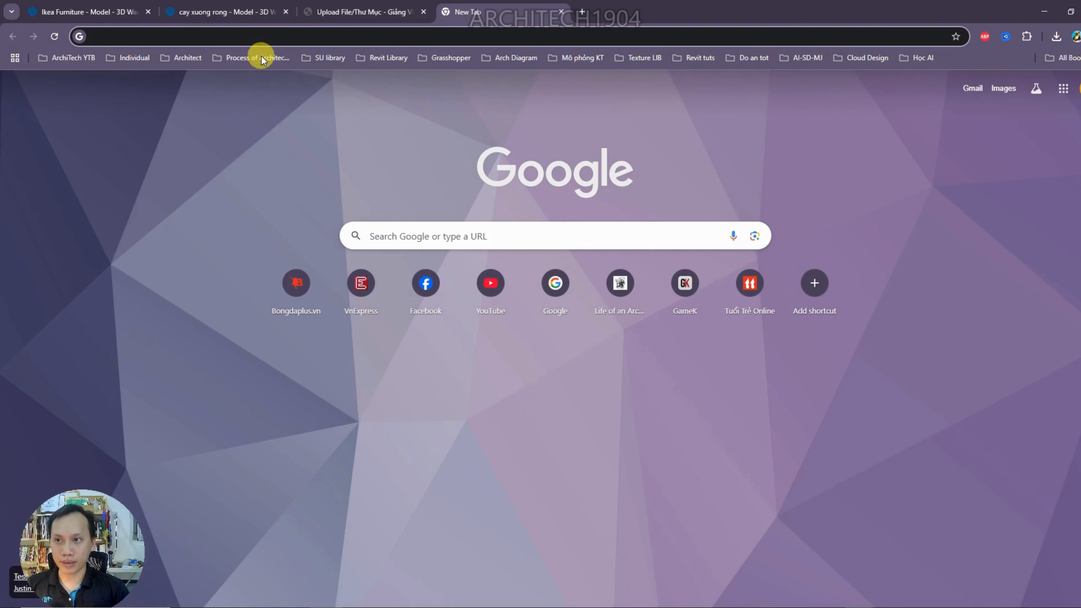
left_click(399, 243)
type("bề")
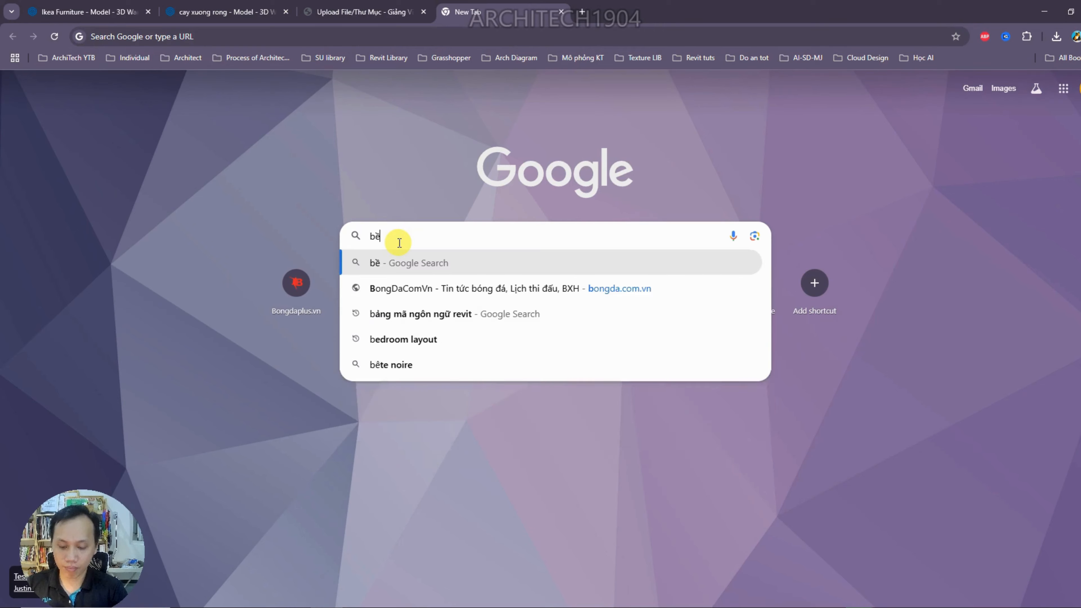
type(" mặt bê tông")
key("Return")
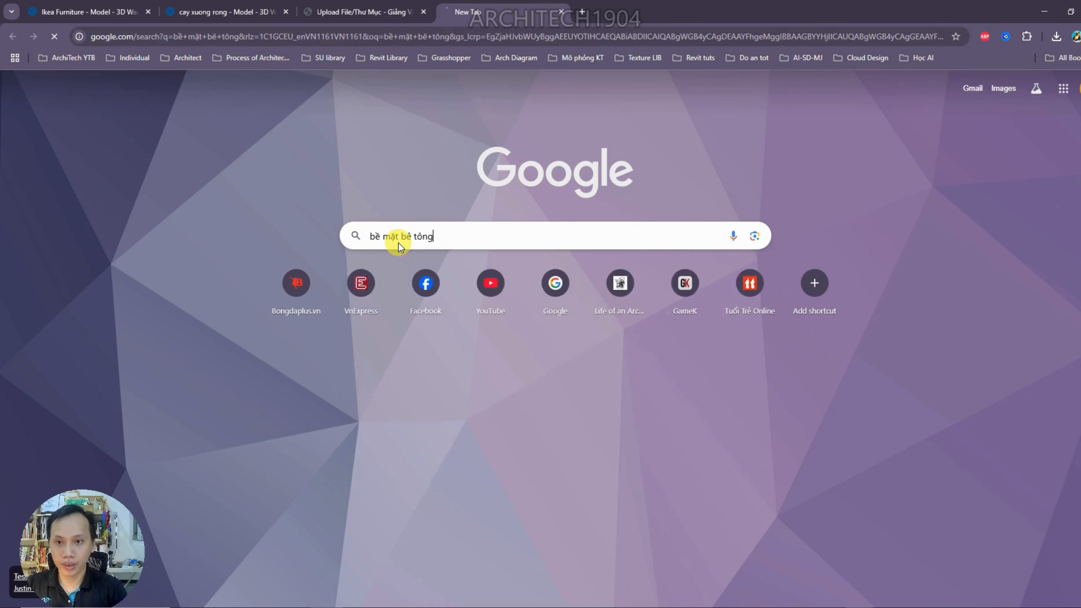
Show the image results for "bề mặt bê tông" and browse the concrete surface pictures
left_click(178, 115)
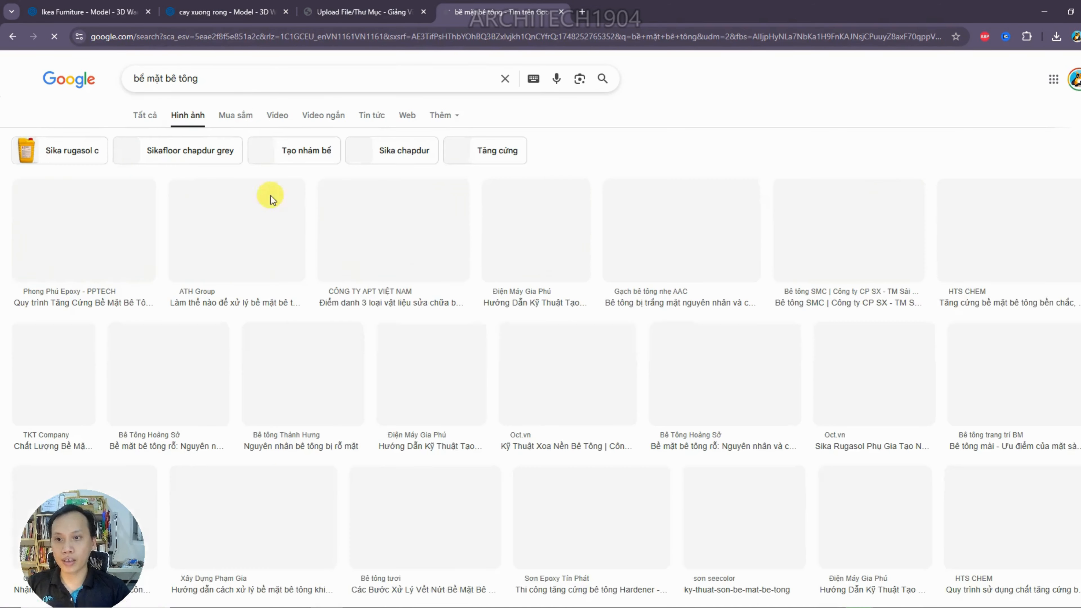
scroll(719, 136, "down", 3)
scroll(652, 205, "down", 8)
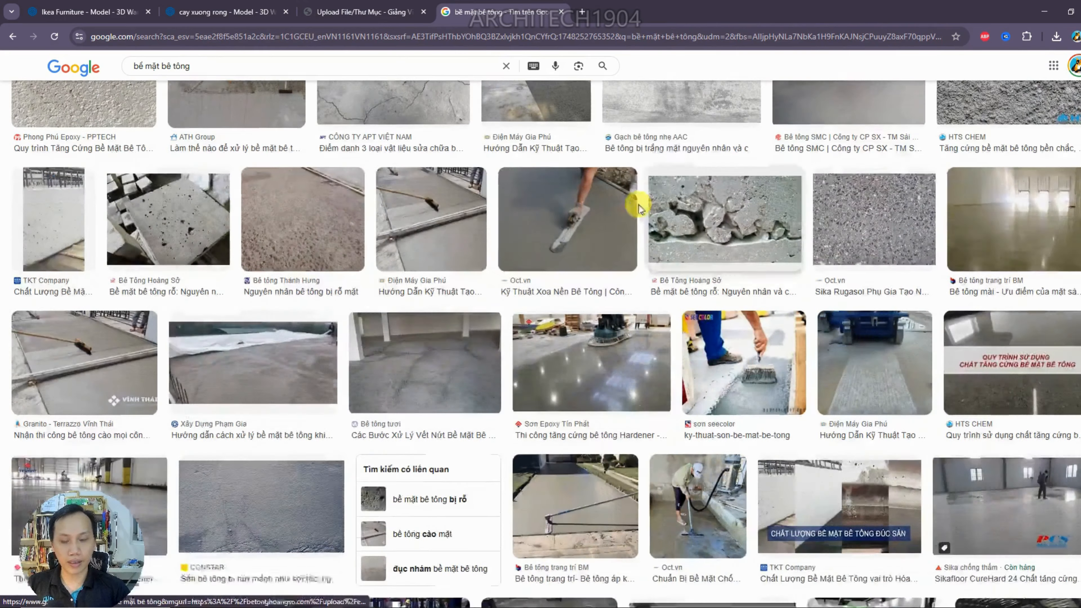
scroll(264, 200, "down", 4)
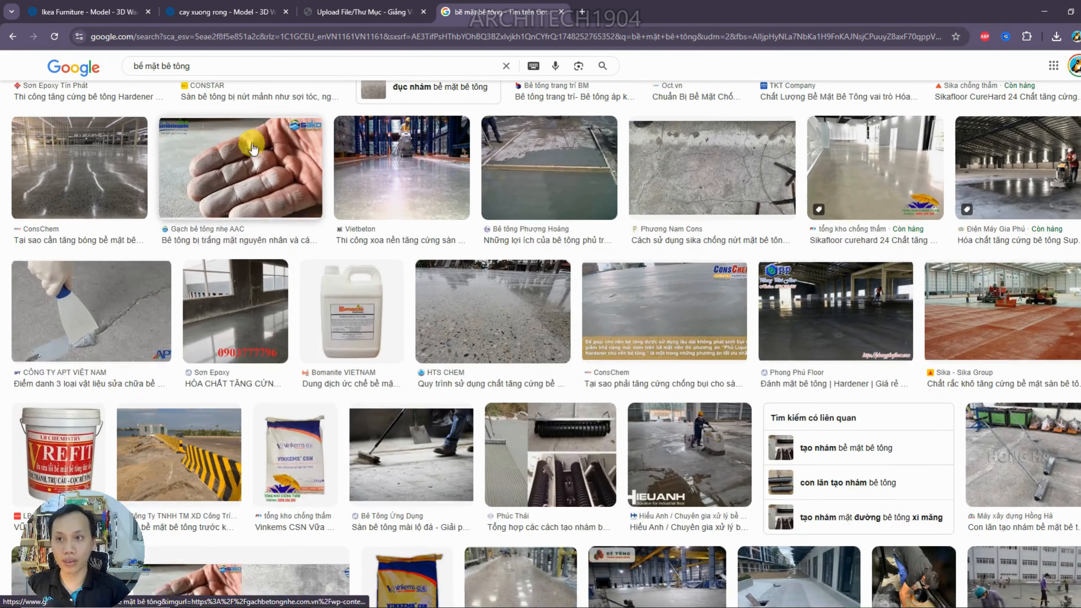
scroll(212, 89, "down", 4)
Replace the image search query with "vật liệu gỗ" and run the search
left_click_drag(209, 68, 135, 67)
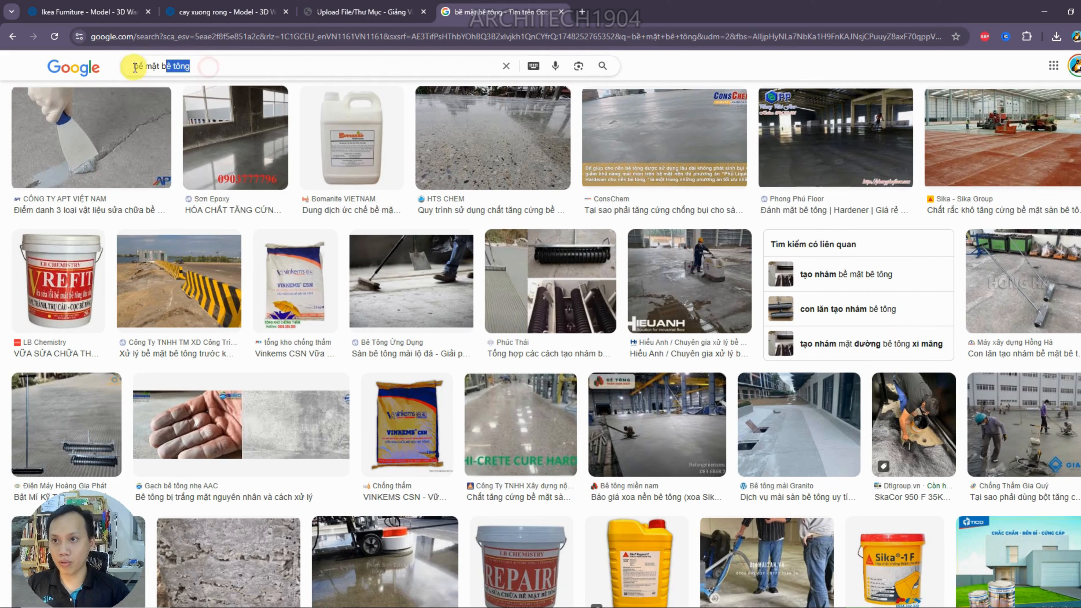
type("vật liệu g")
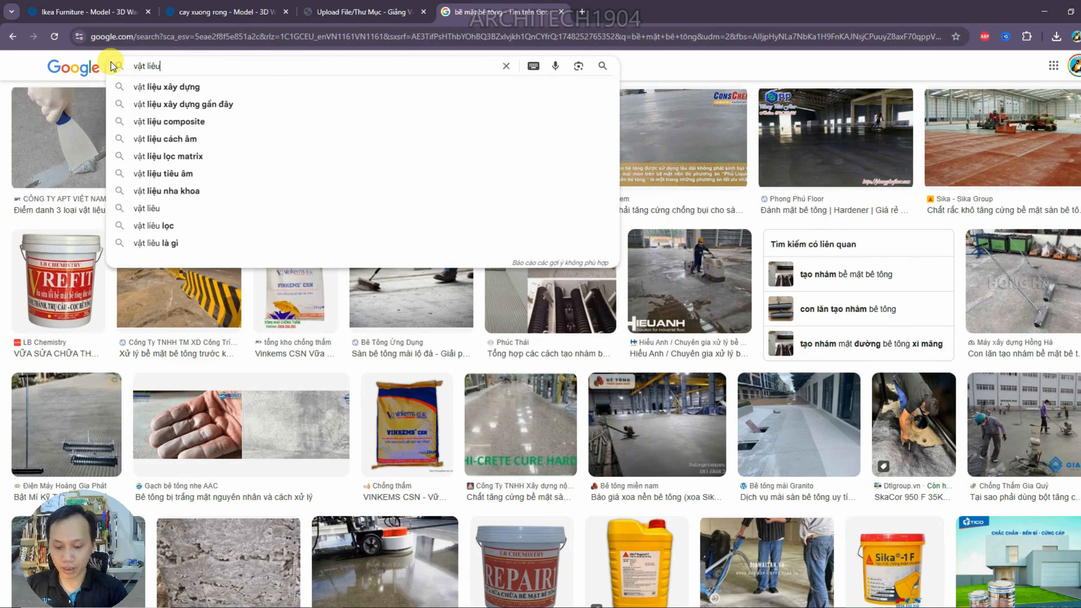
type("ỗ")
key("Return")
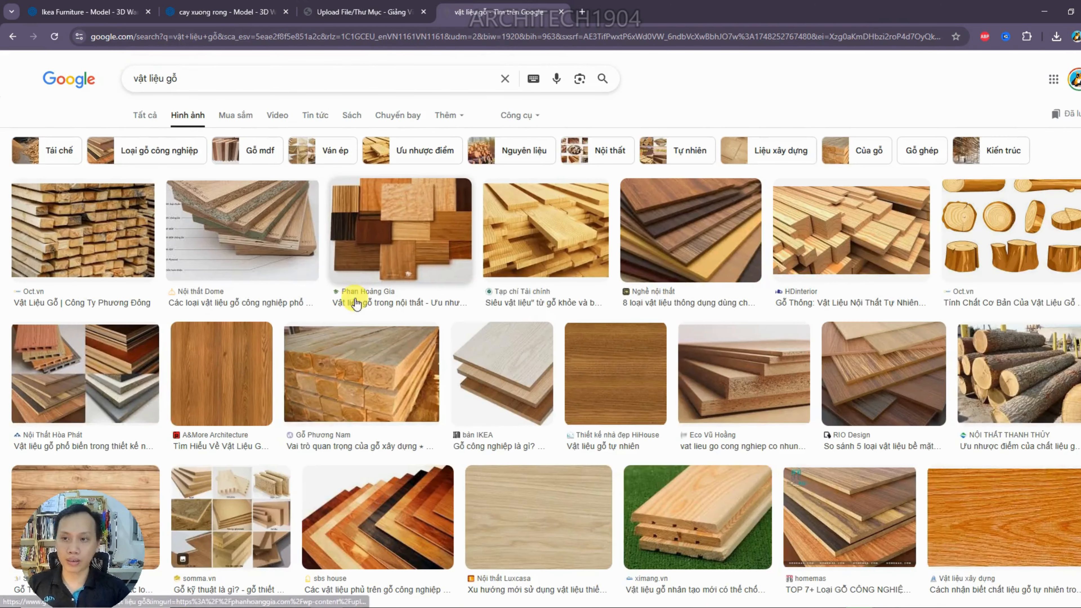
Browse the wood material image results, comparing flat wood-grain pictures with photos of planks and timber
scroll(215, 281, "down", 2)
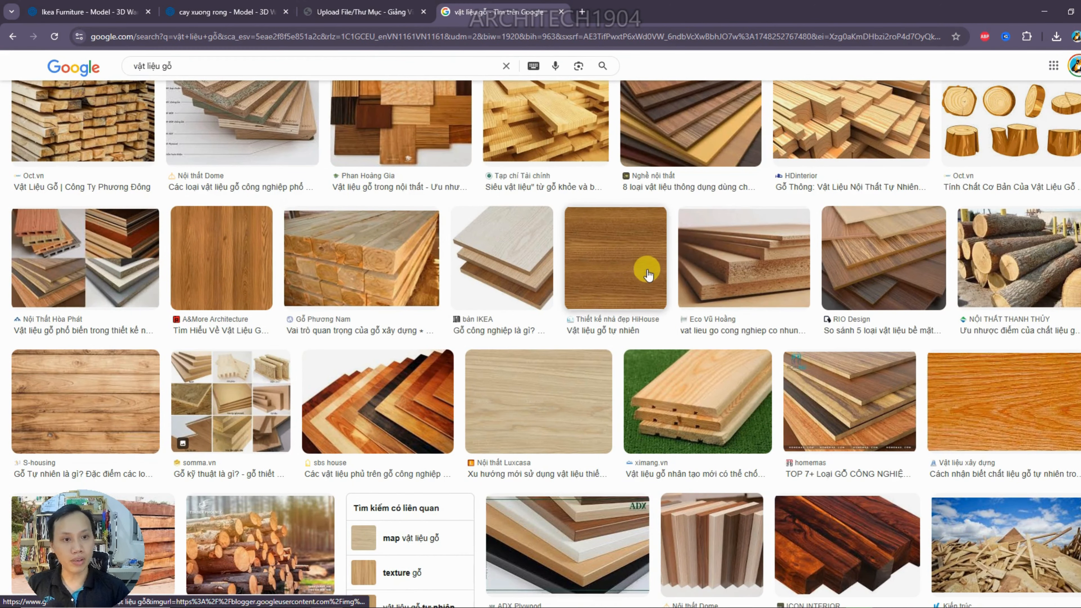
scroll(272, 285, "down", 4)
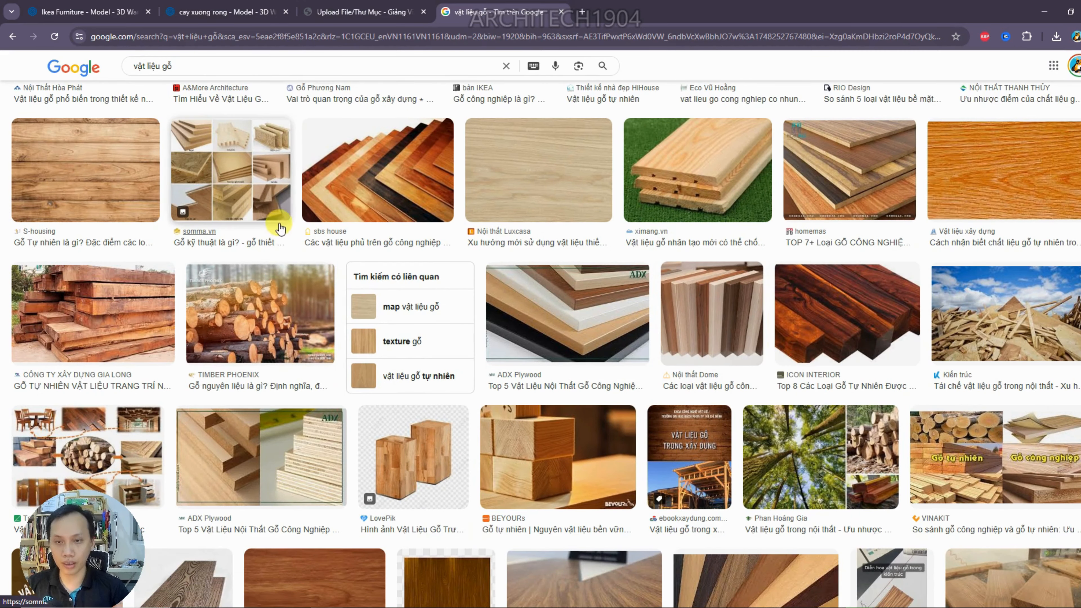
scroll(278, 226, "up", 2)
scroll(410, 261, "up", 1)
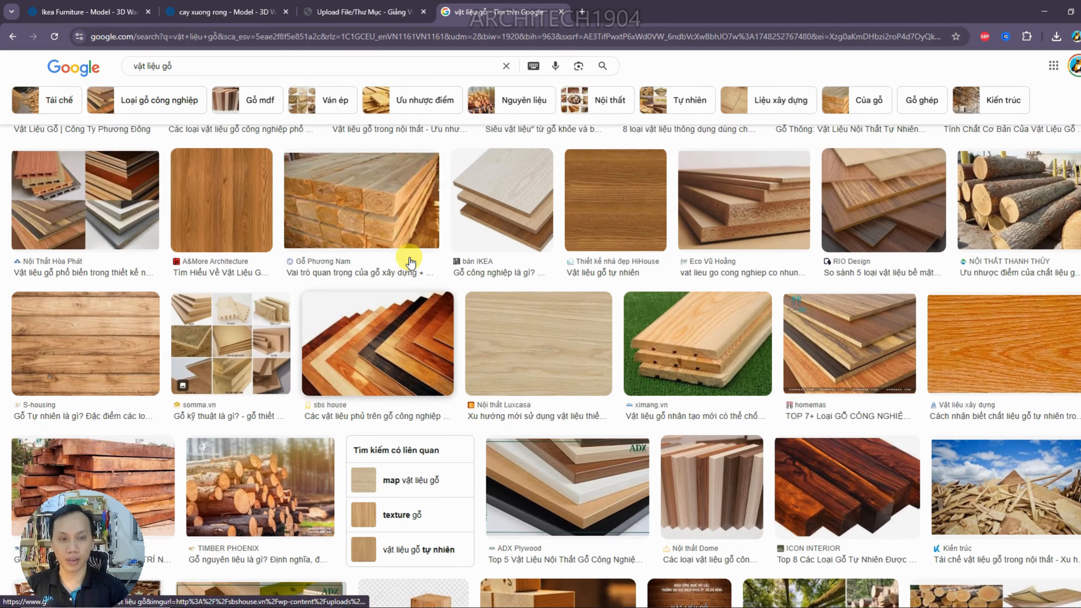
scroll(394, 207, "down", 4)
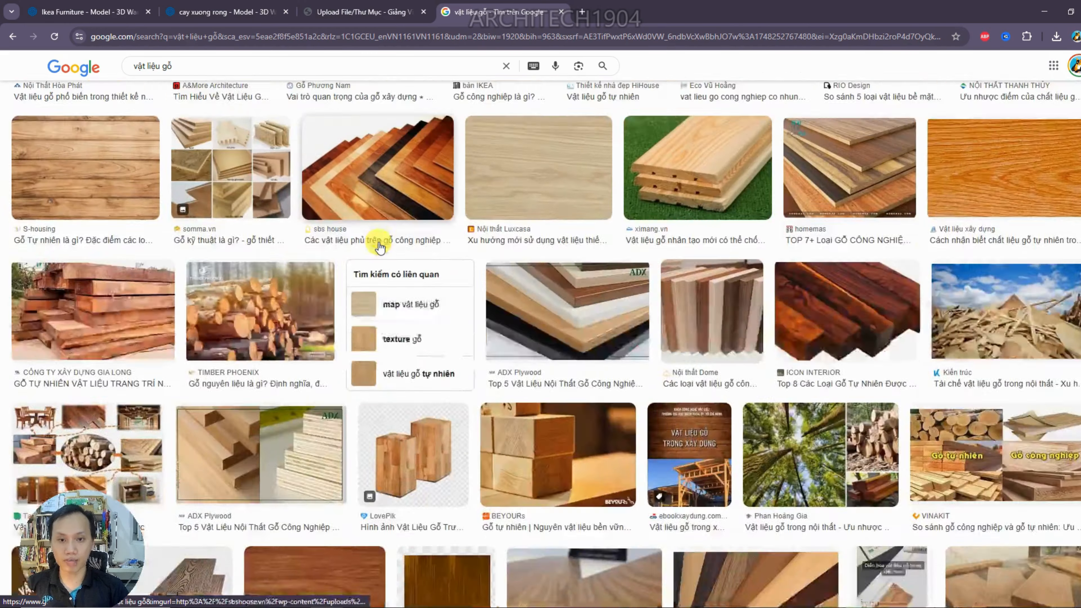
scroll(541, 362, "down", 3)
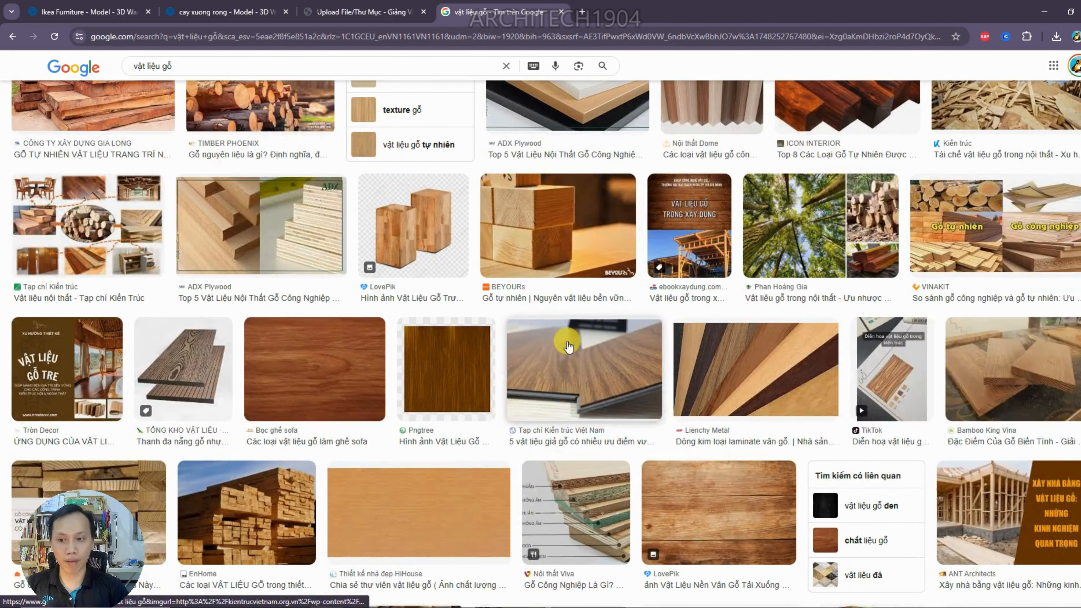
scroll(468, 340, "down", 3)
scroll(398, 343, "down", 2)
scroll(251, 356, "down", 1)
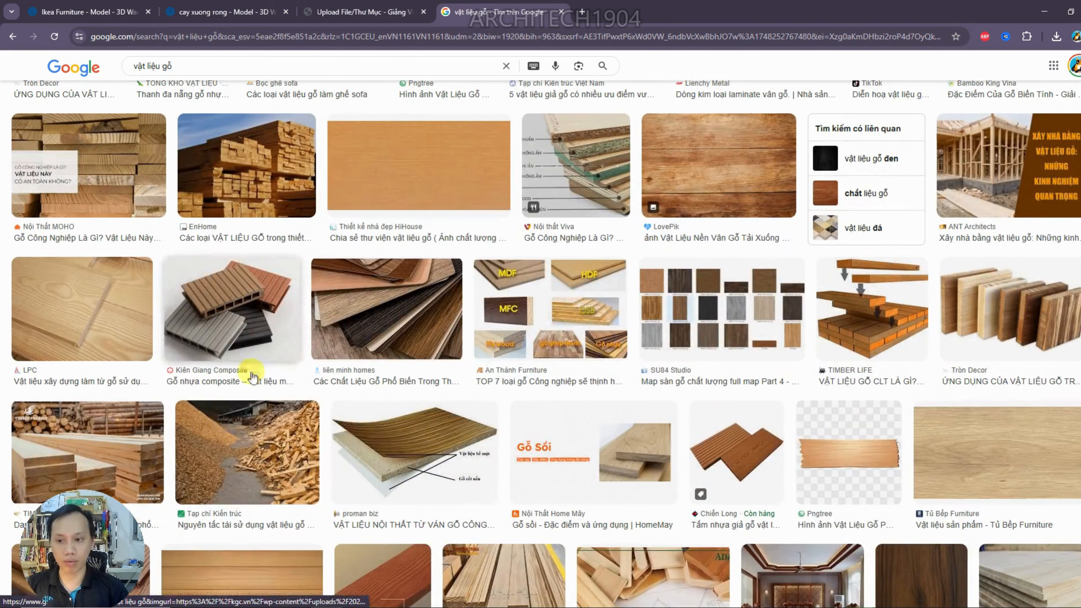
scroll(453, 428, "down", 4)
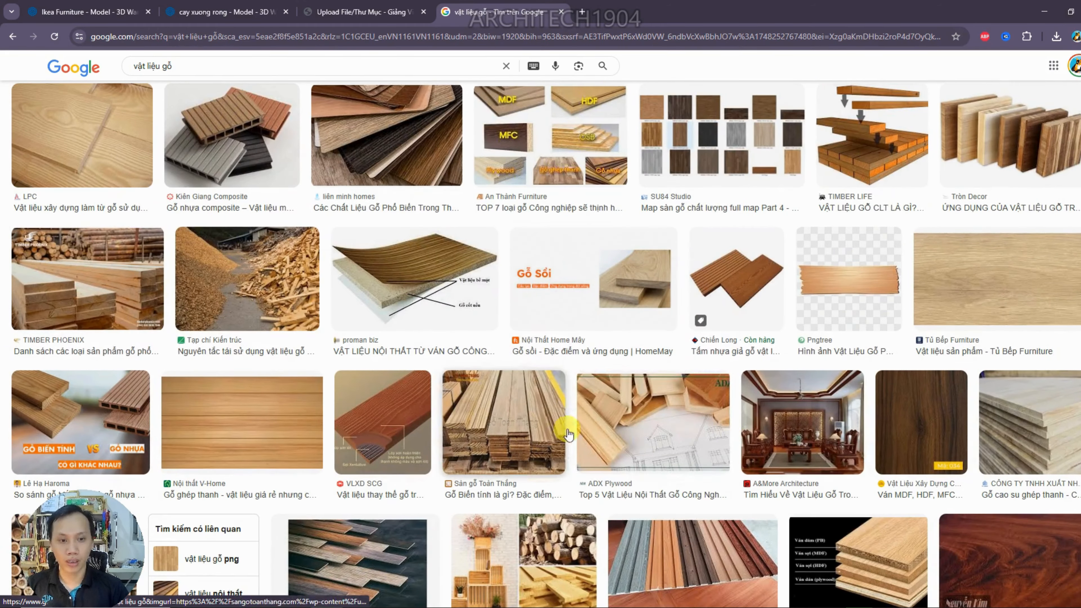
scroll(799, 428, "down", 2)
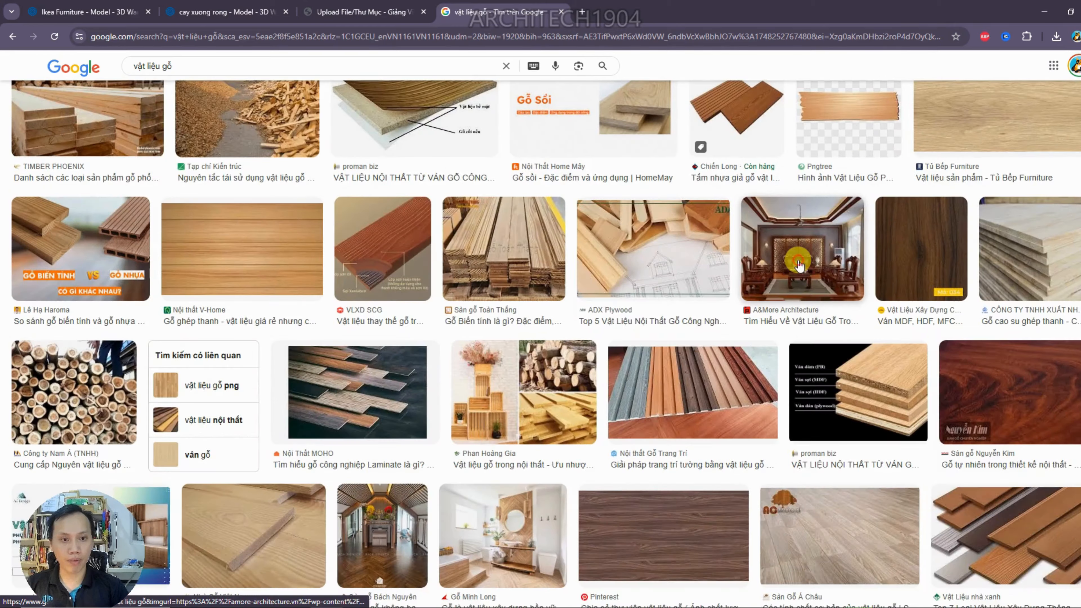
Preview the A&More Architecture wooden living room image and the Gỗ Phương Nam stacked timber image among the wood results
left_click(756, 338)
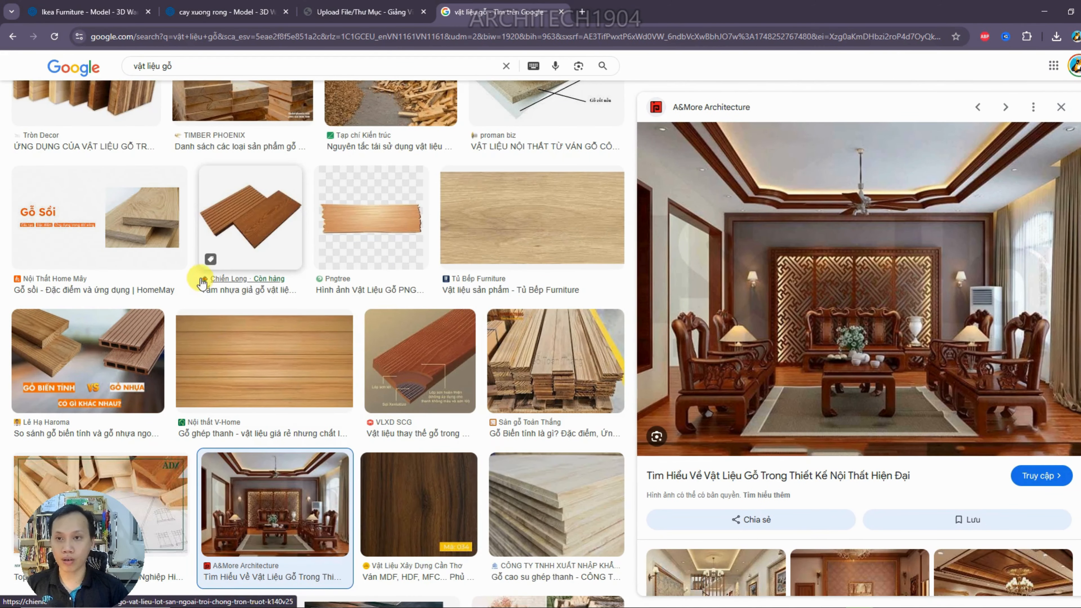
scroll(203, 279, "up", 10)
scroll(187, 272, "up", 12)
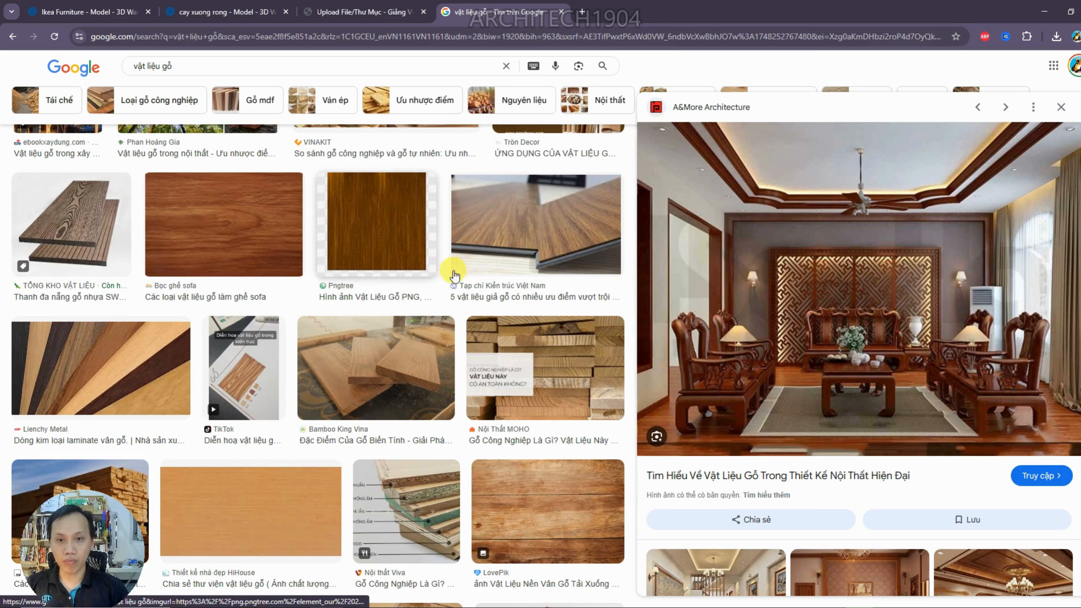
scroll(445, 269, "up", 4)
scroll(446, 270, "up", 7)
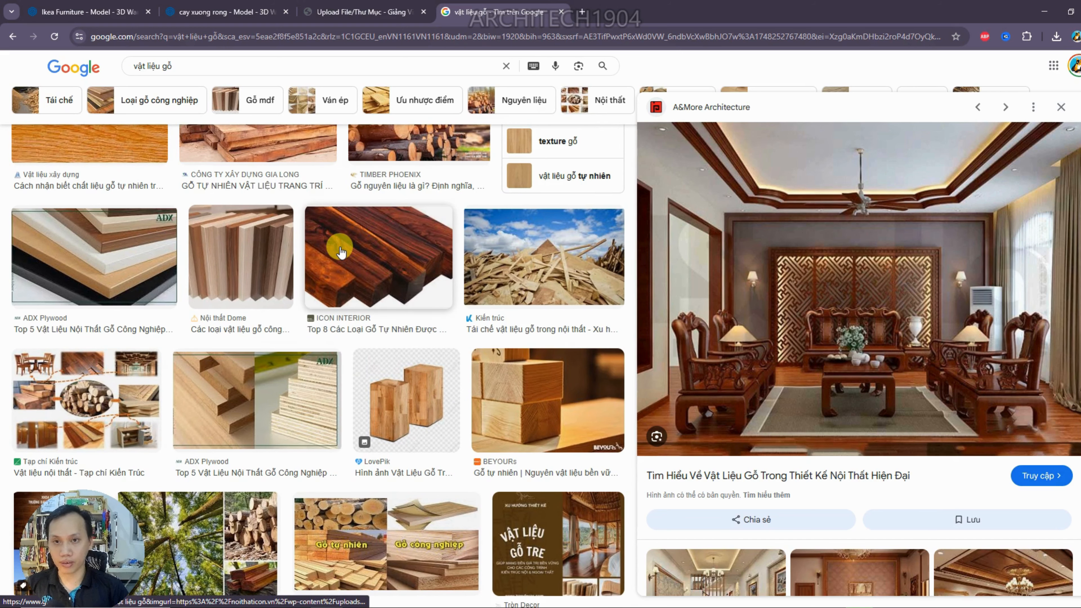
scroll(340, 247, "up", 10)
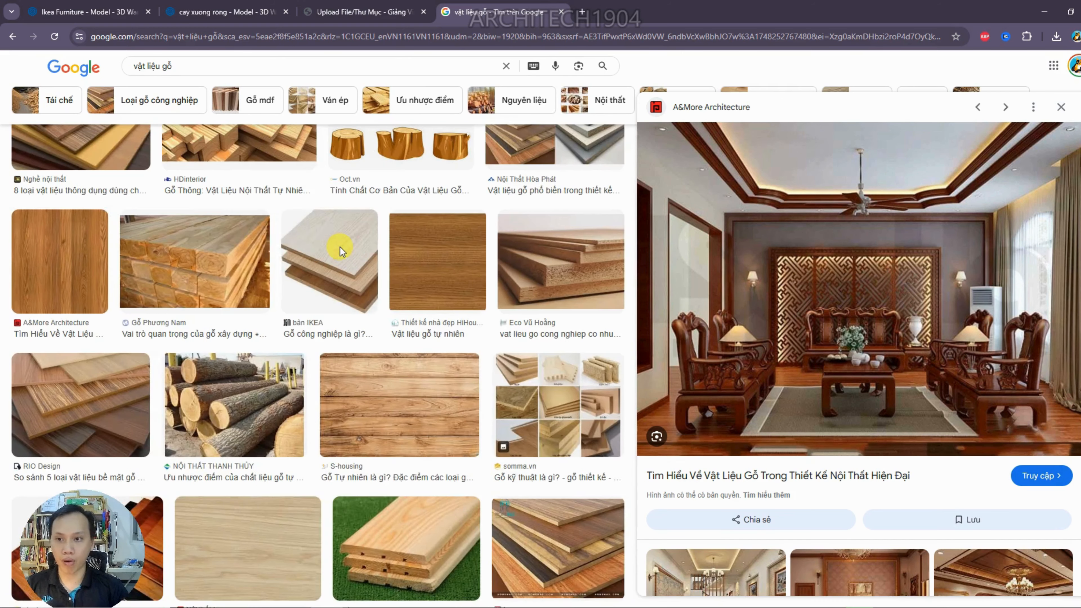
scroll(342, 247, "up", 4)
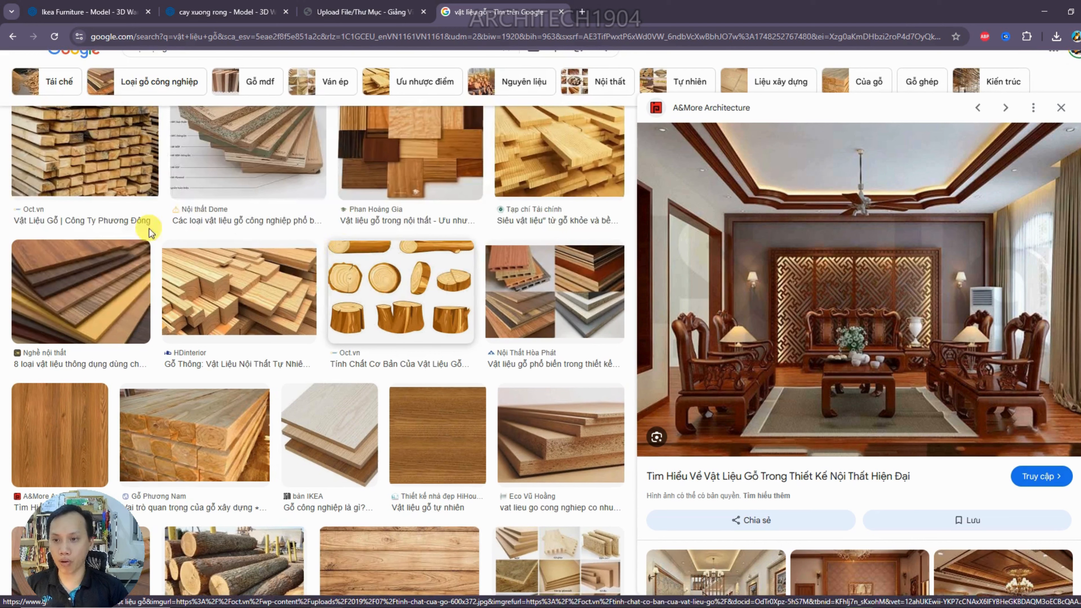
left_click(213, 435)
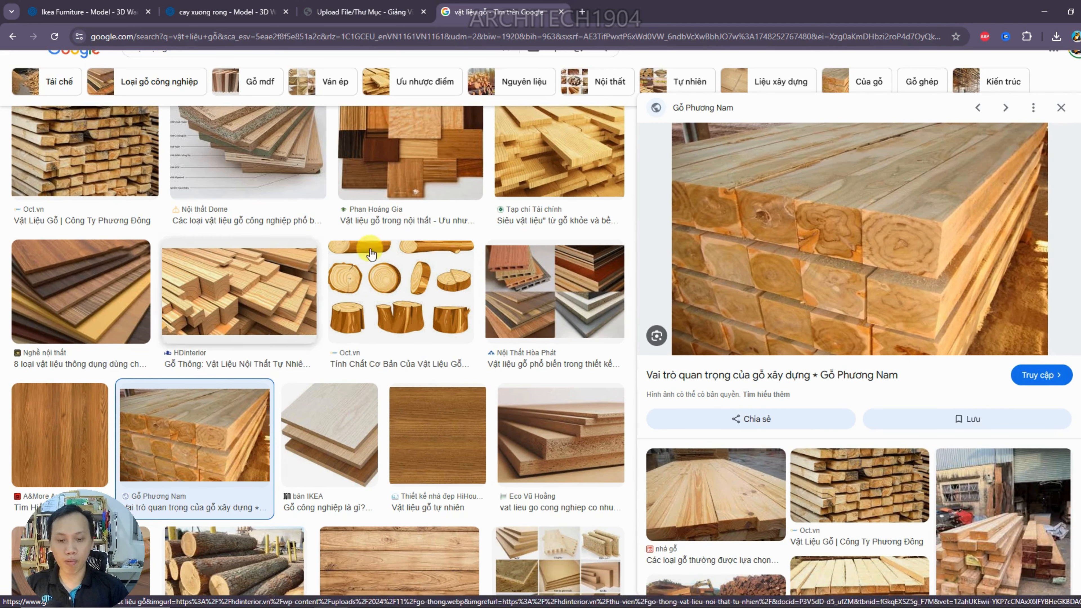
scroll(312, 273, "down", 4)
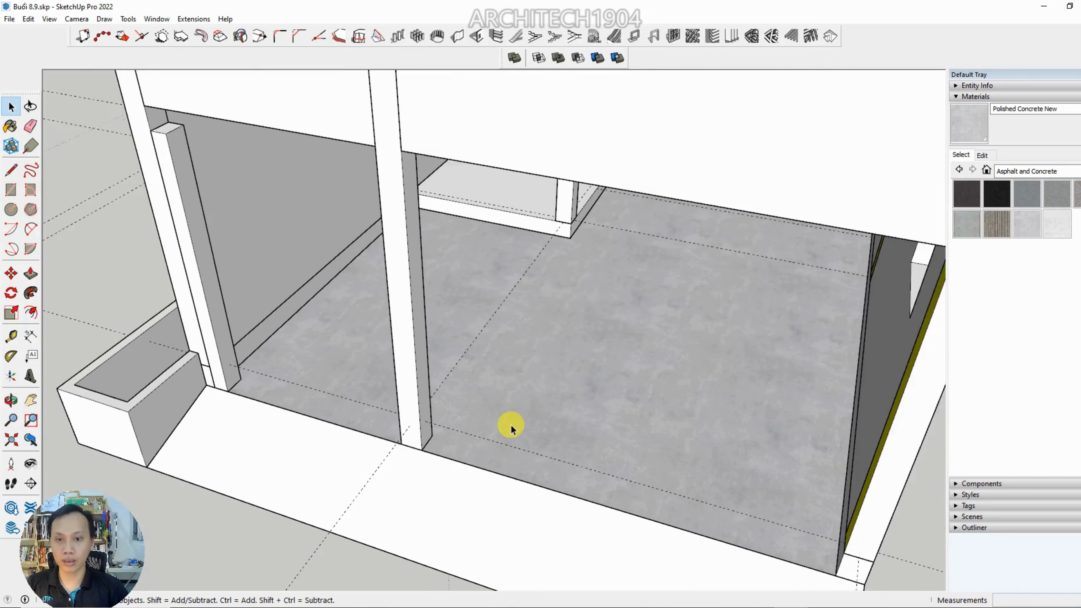
Switch back to SketchUp and open the wood-tiled porch floor component beside the dark brown column for inspection
mouse_move(511, 425)
middle_mouse_down()
mouse_move(642, 435)
mouse_move(507, 449)
middle_mouse_up()
scroll(553, 409, "up", 3)
scroll(562, 391, "up", 2)
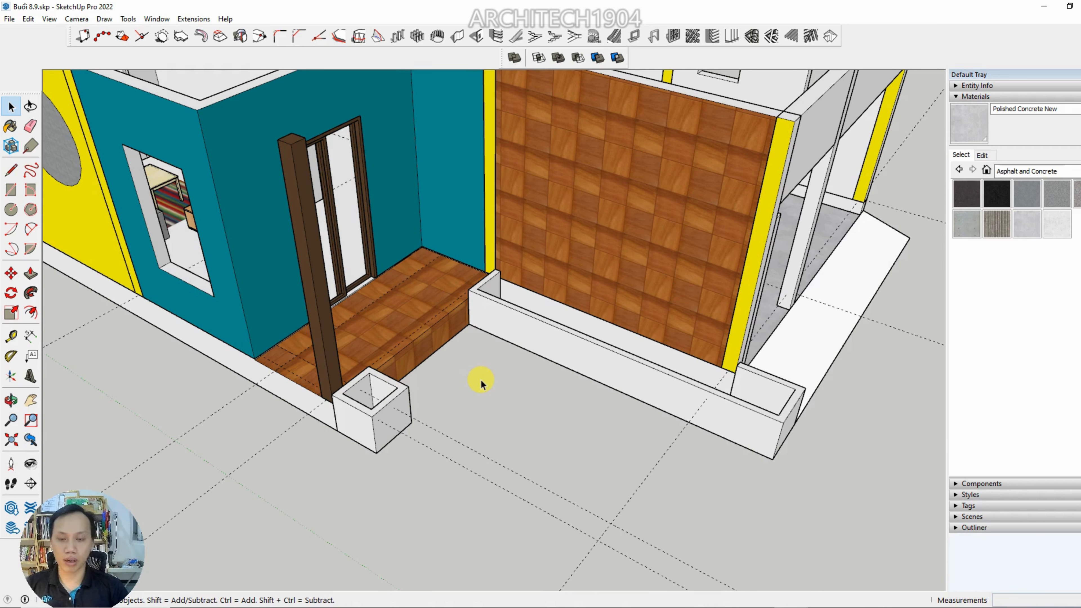
middle_click_drag(480, 379, 635, 461, "shift")
middle_click_drag(529, 420, 577, 454)
scroll(493, 419, "up", 10)
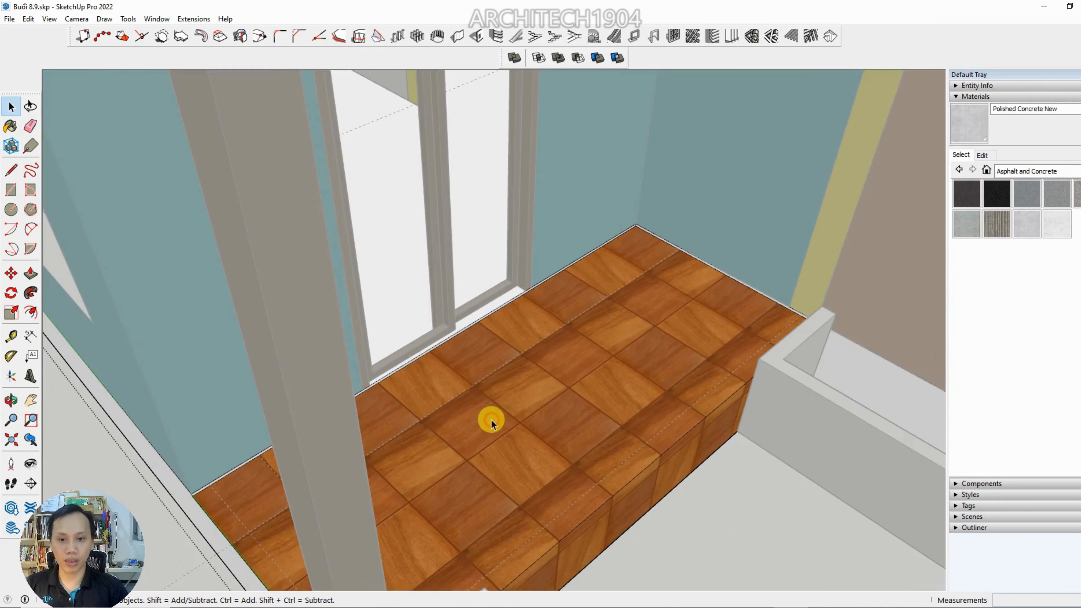
scroll(369, 449, "up", 5)
key("space")
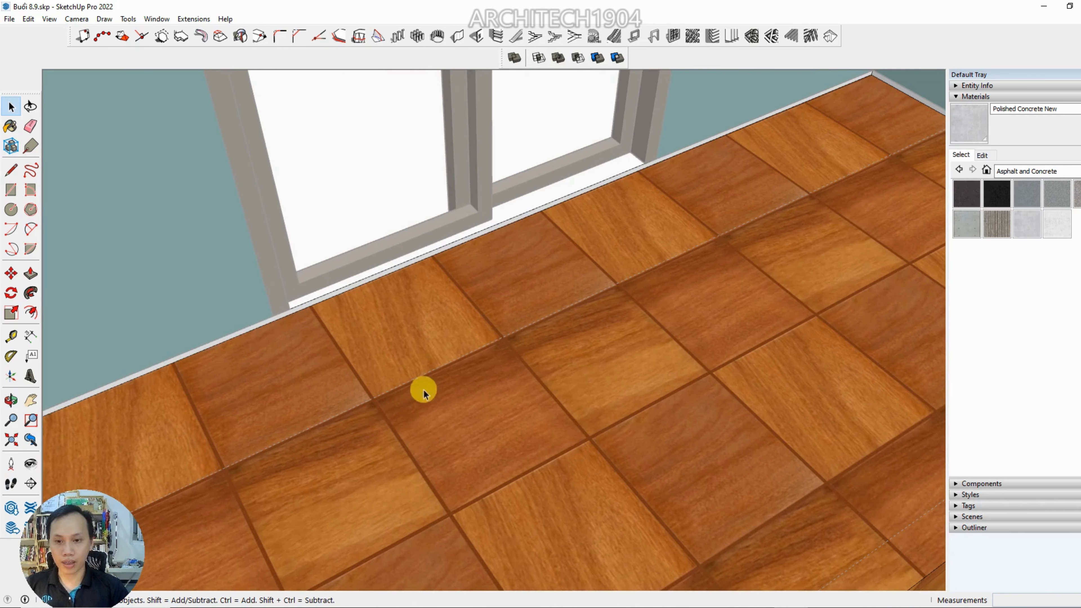
Examine how the wood tile joints line up with the guides near the porch floor's wall corner, and close the component
scroll(480, 390, "up", 6)
scroll(485, 391, "down", 7)
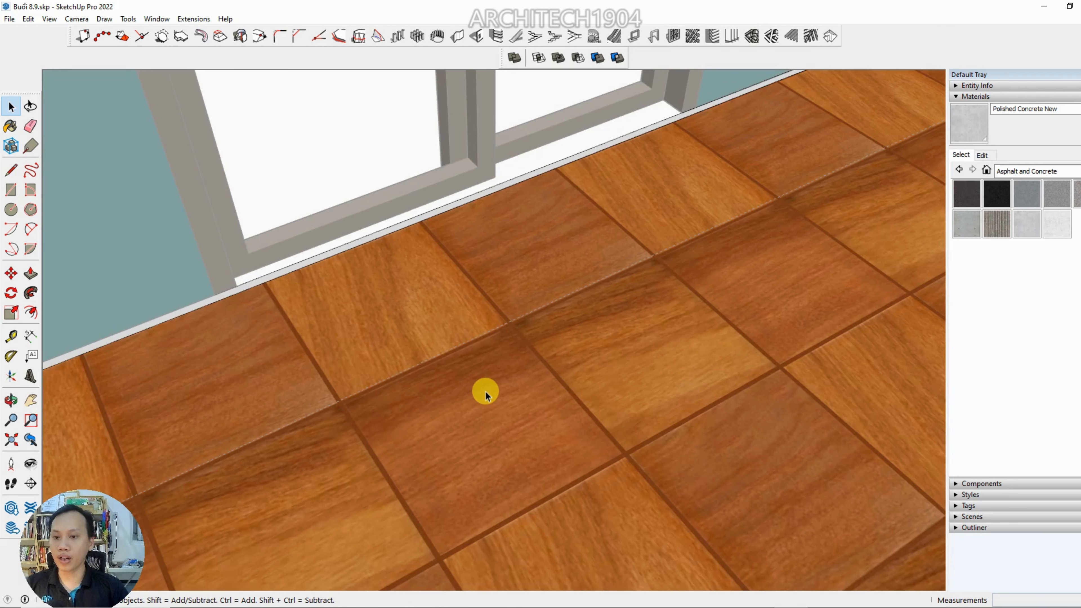
scroll(485, 395, "down", 5)
scroll(596, 313, "up", 12)
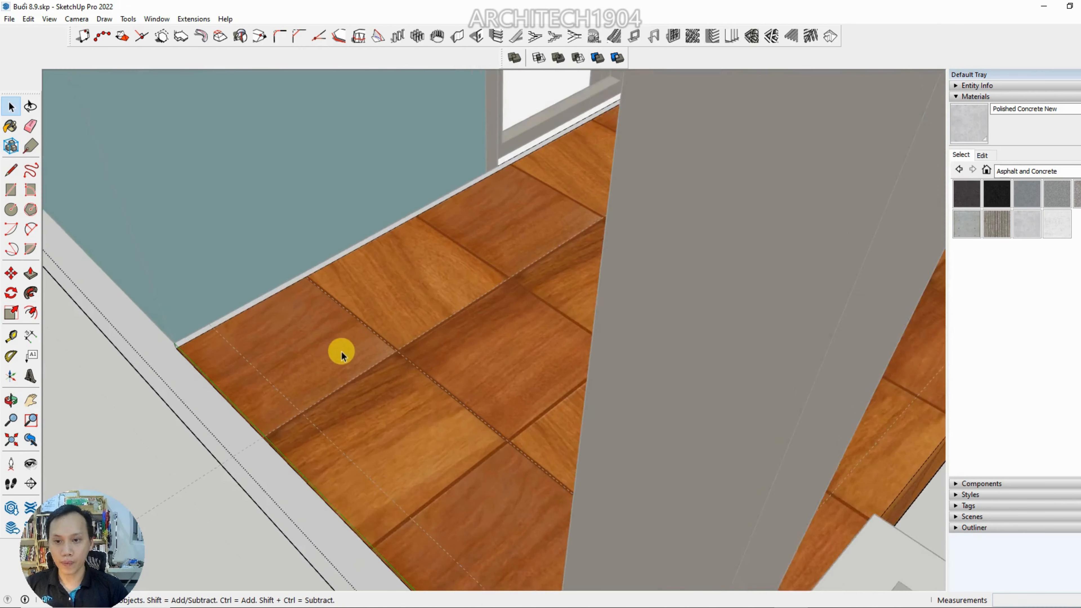
scroll(460, 354, "up", 8)
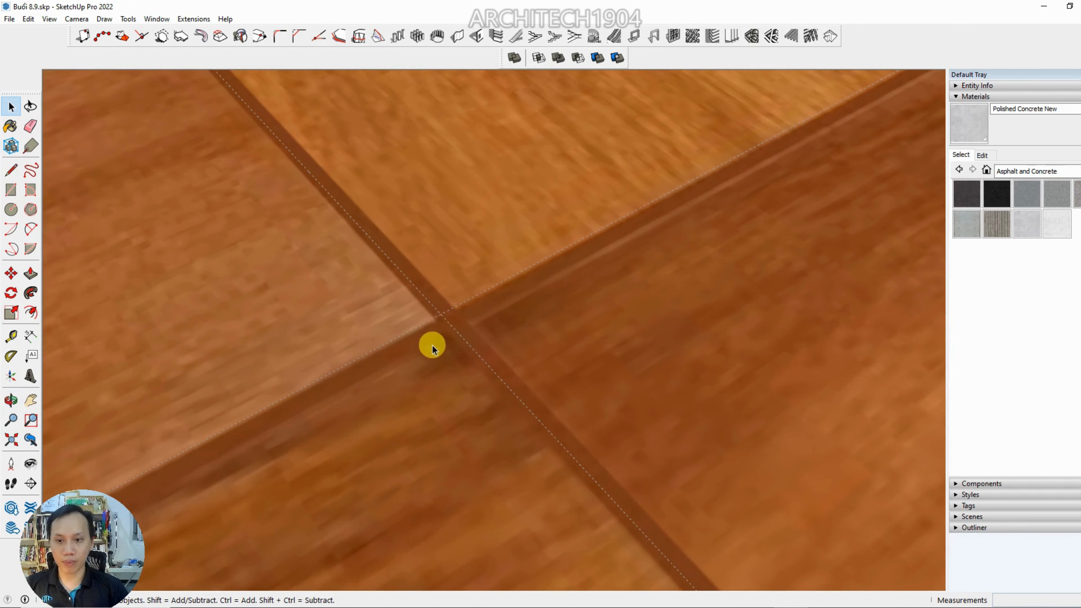
scroll(460, 314, "down", 8)
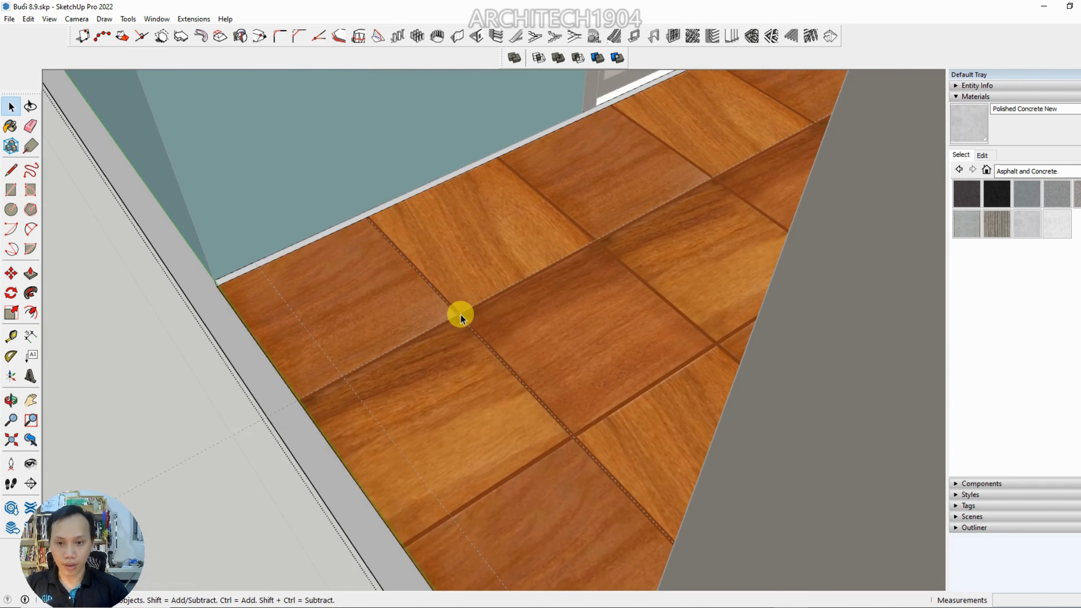
middle_click_drag(460, 315, 341, 432)
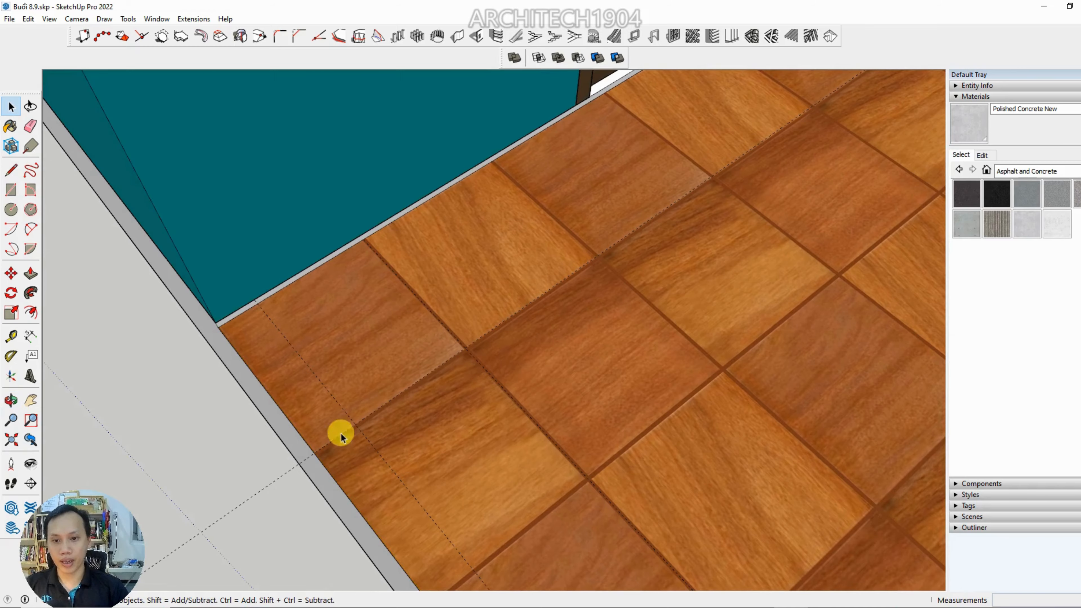
scroll(482, 350, "up", 10)
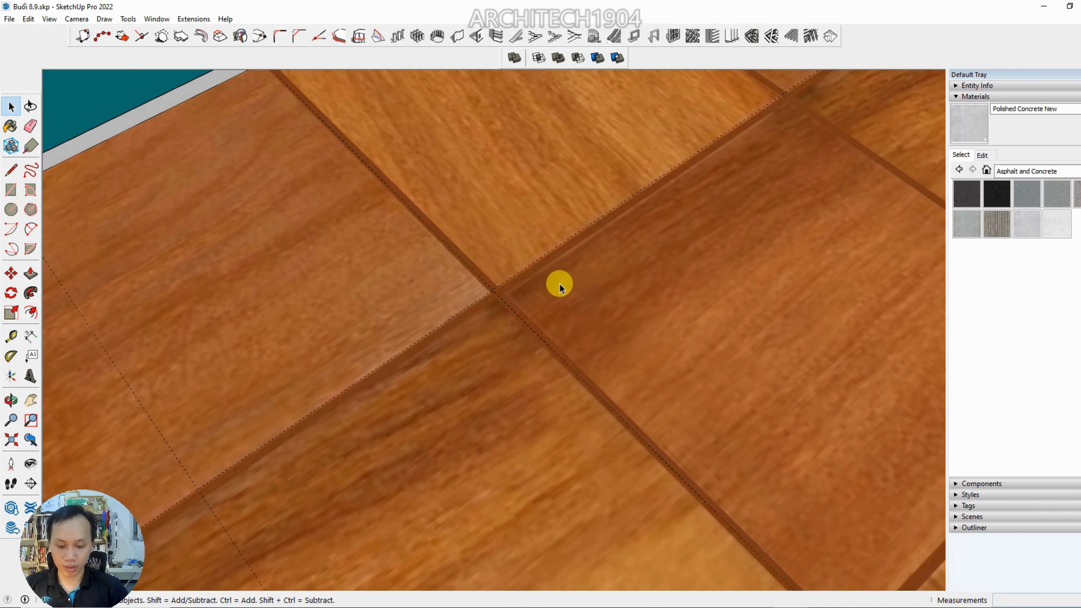
Measure the width of a joint between the porch floor's wood tiles with the Tape Measure and examine the neighbouring joints
key("t")
scroll(528, 278, "up", 5)
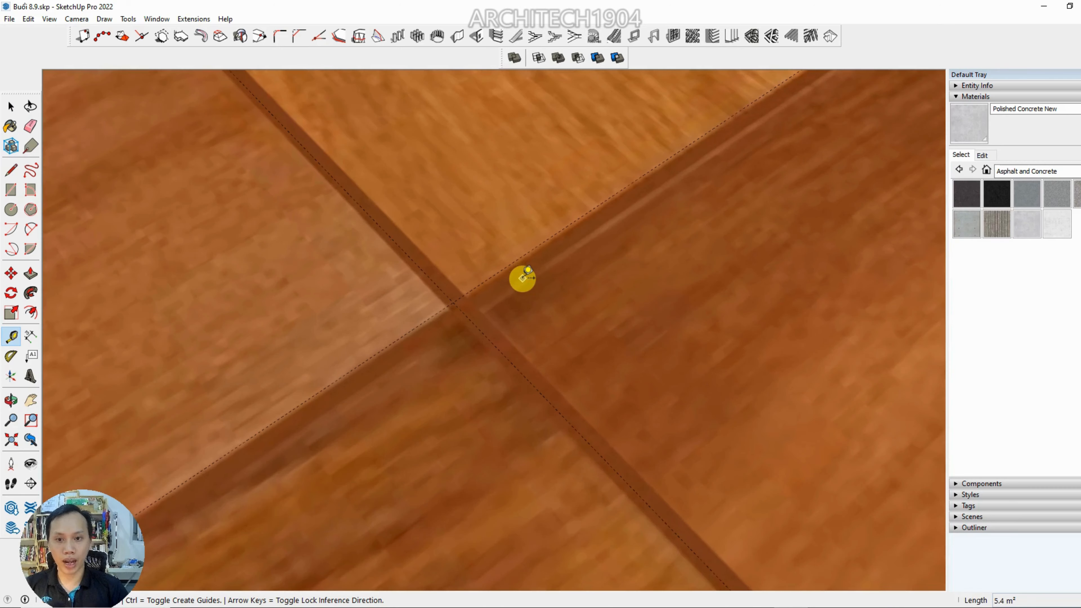
left_click(520, 276)
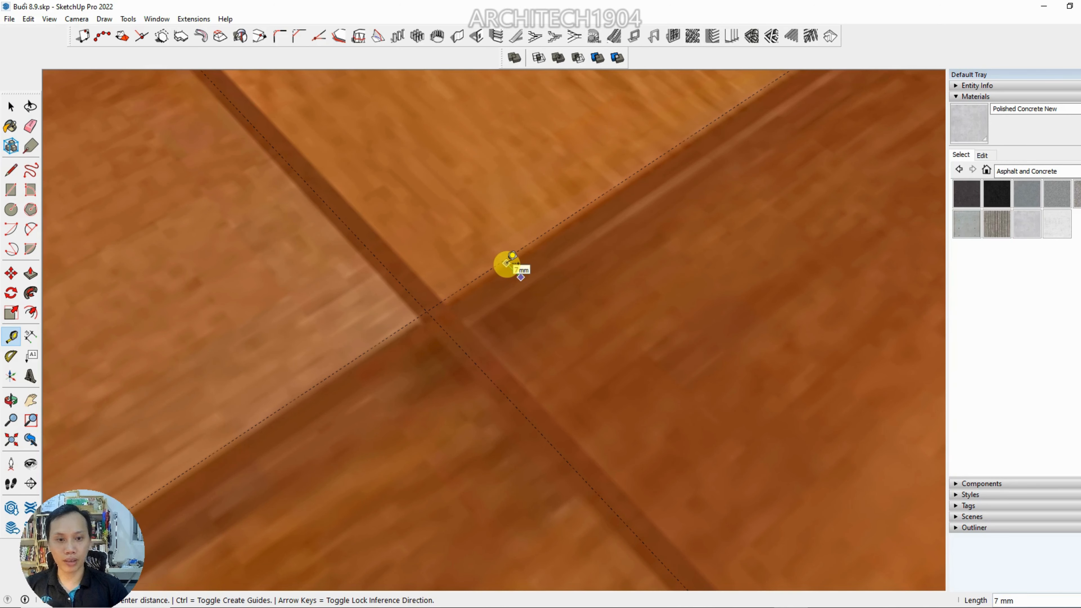
left_click(506, 263)
scroll(506, 264, "down", 6)
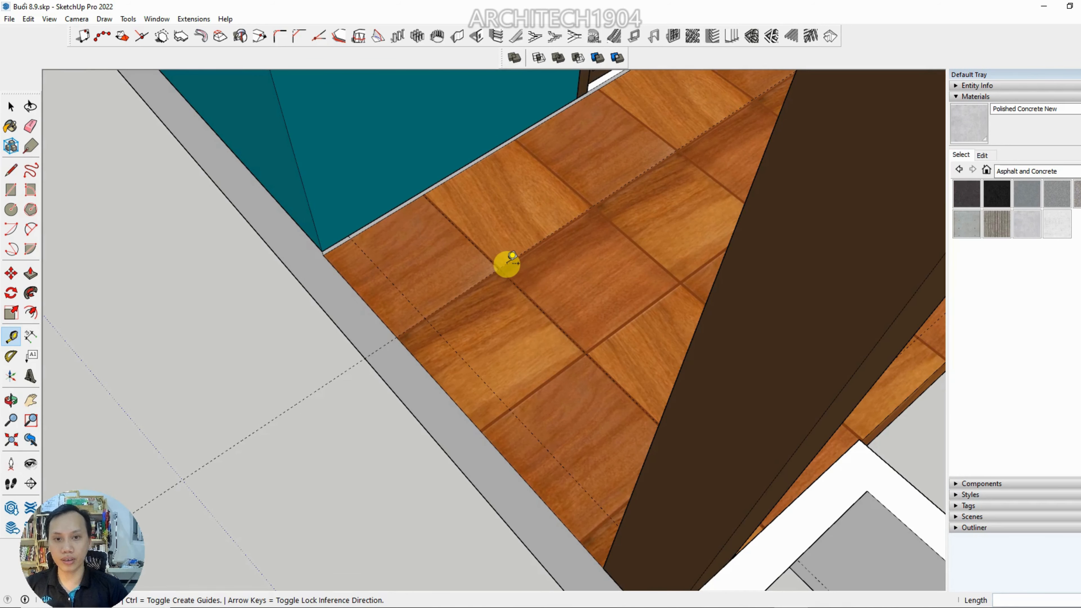
middle_click_drag(506, 264, 463, 288)
scroll(540, 252, "up", 5)
scroll(541, 253, "down", 5)
scroll(484, 309, "up", 5)
scroll(621, 360, "up", 5)
scroll(587, 332, "down", 5)
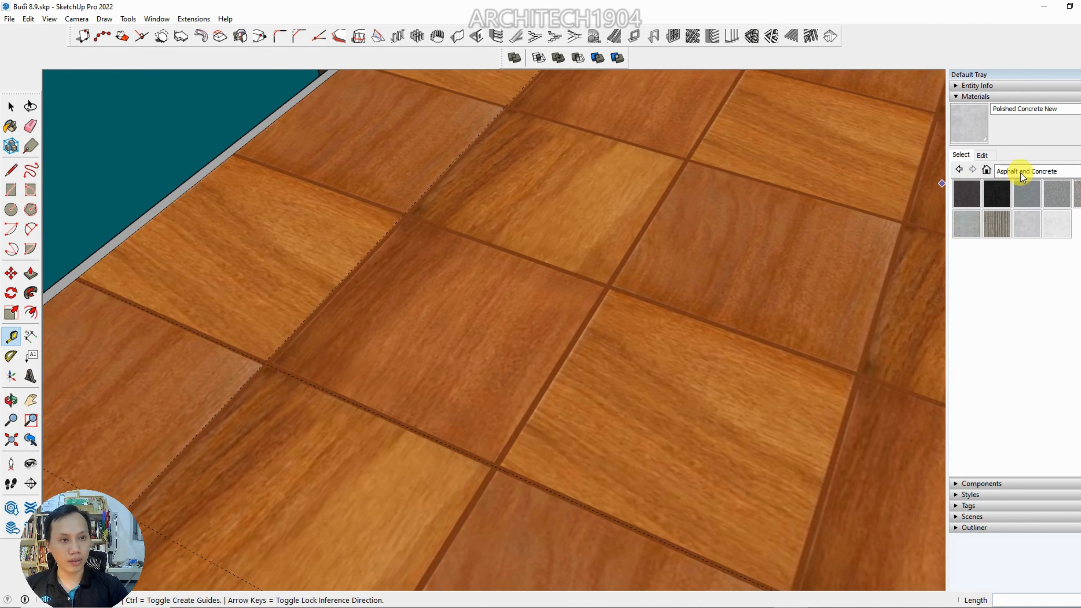
Check the list of material collections and examine the wood tile pattern along the whole porch floor
left_click(1020, 174)
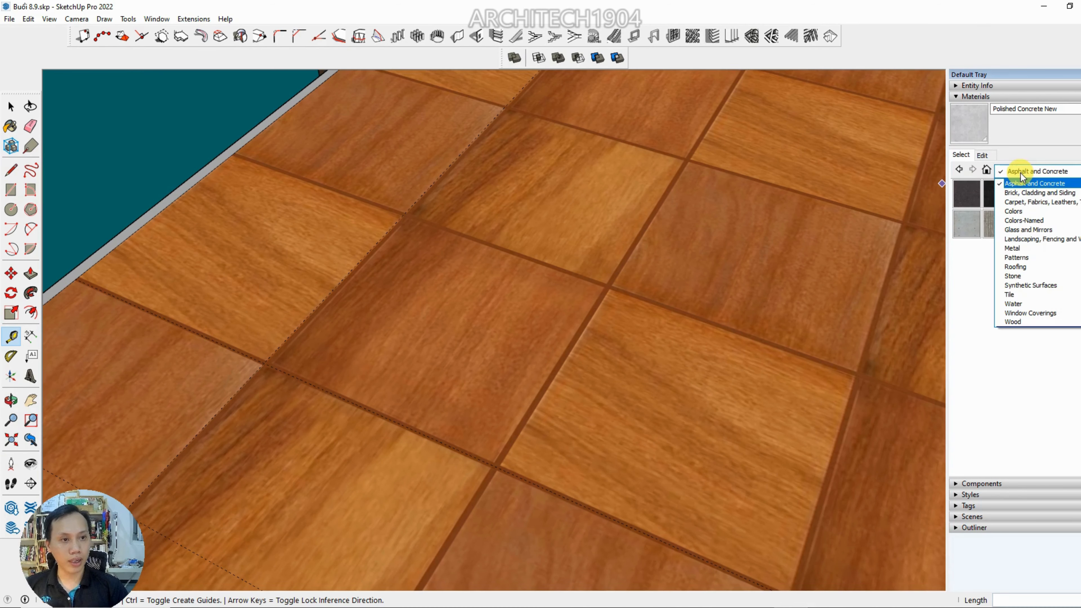
scroll(610, 288, "down", 4)
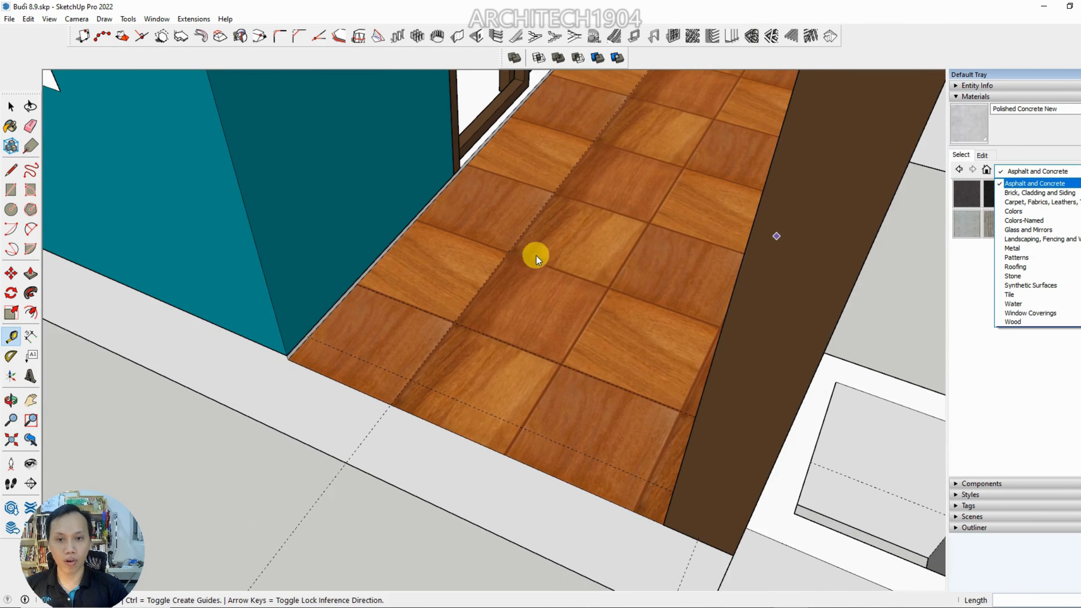
middle_click_drag(536, 272, 592, 302)
scroll(592, 274, "up", 4)
scroll(590, 274, "down", 3)
scroll(666, 232, "up", 5)
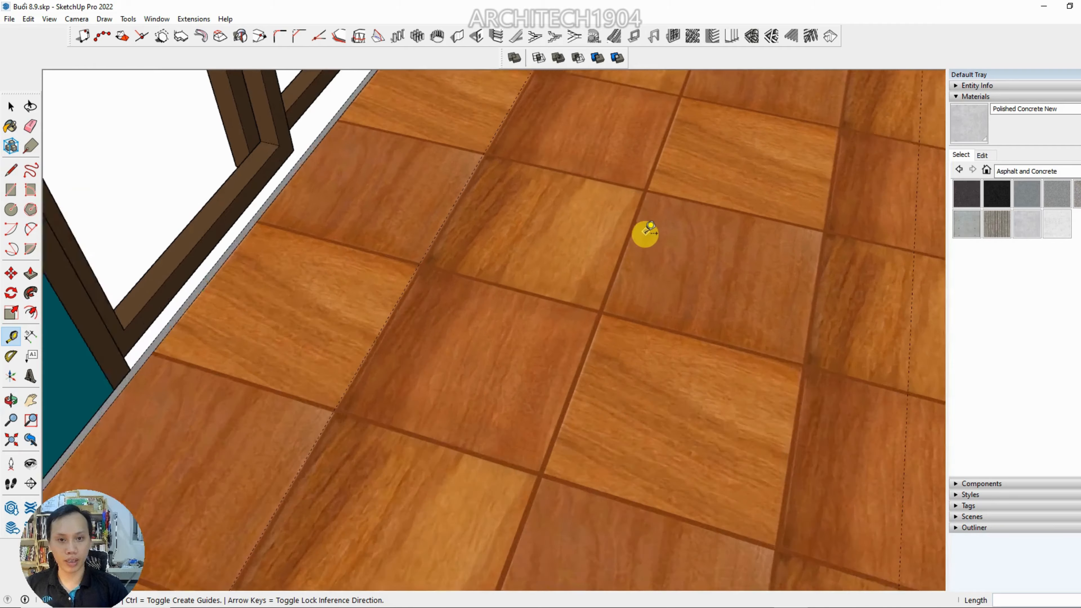
scroll(636, 234, "down", 2)
scroll(635, 238, "down", 5)
key("space")
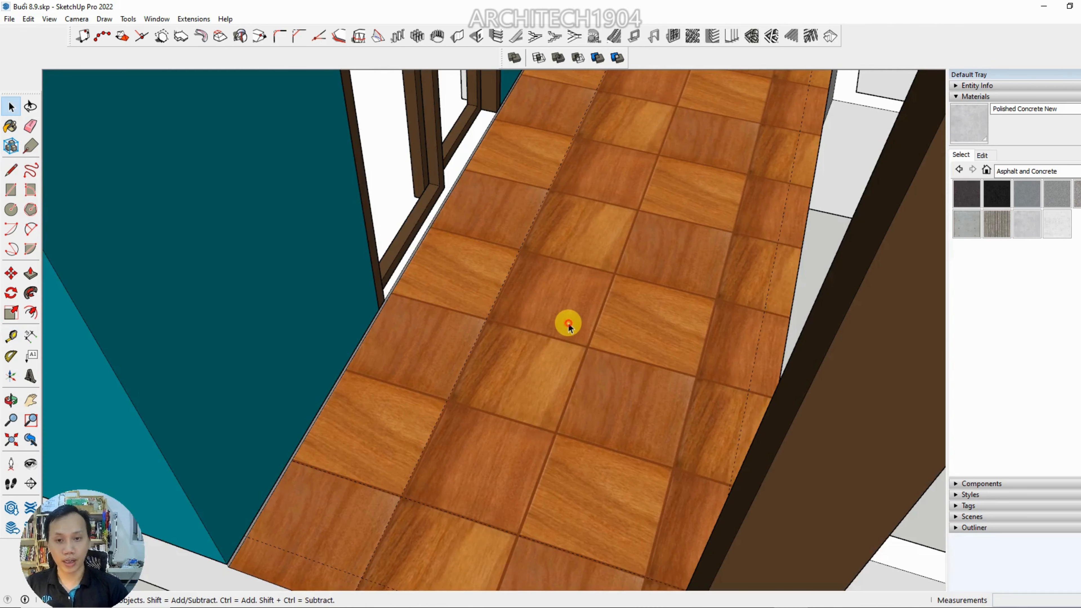
left_click(566, 322)
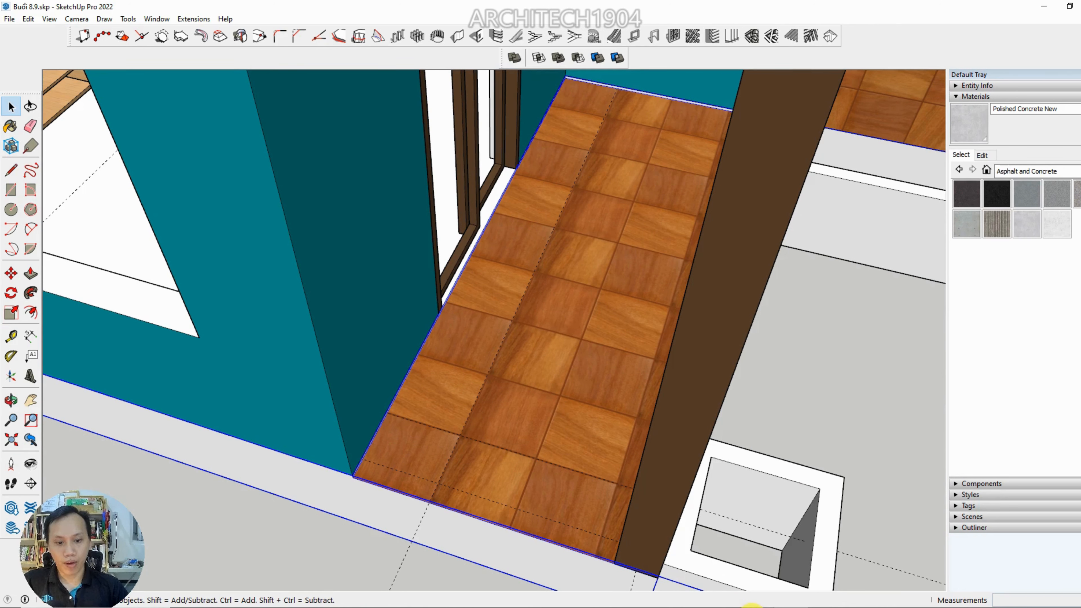
Switch to the Texture for SU class folder in File Explorer and browse its images as large thumbnails across the full window
mouse_move(751, 607)
left_click(928, 606)
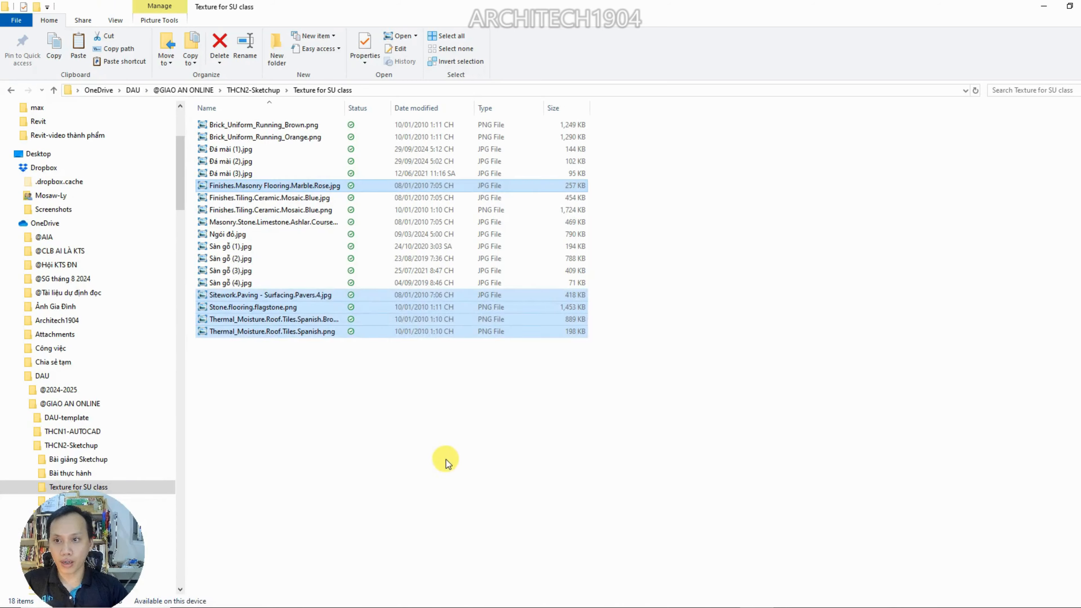
left_click(446, 463)
scroll(255, 332, "up", 5, "ctrl")
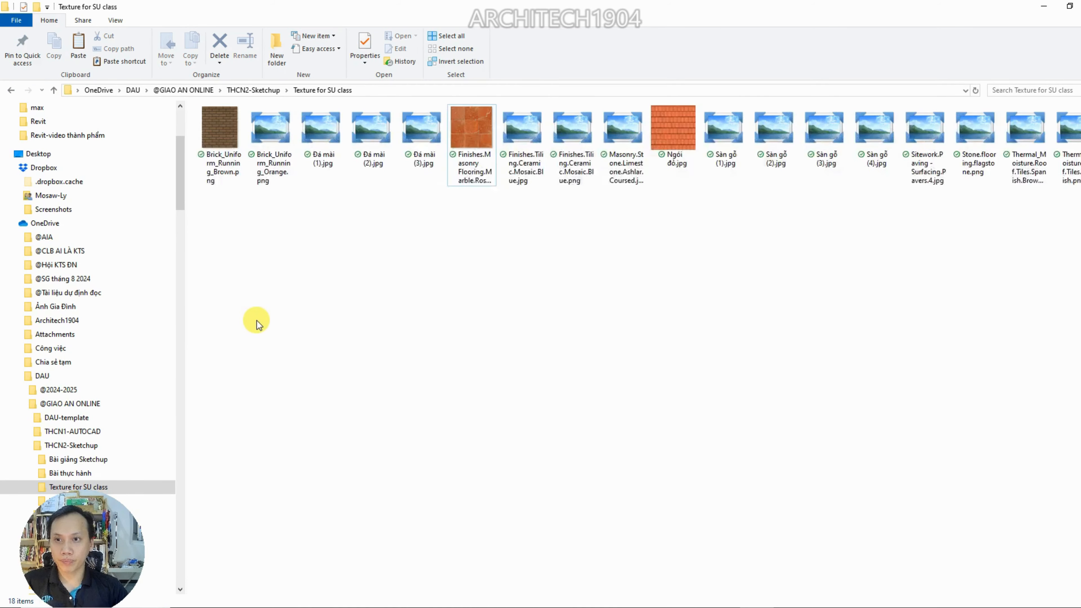
scroll(256, 323, "up", 3, "ctrl")
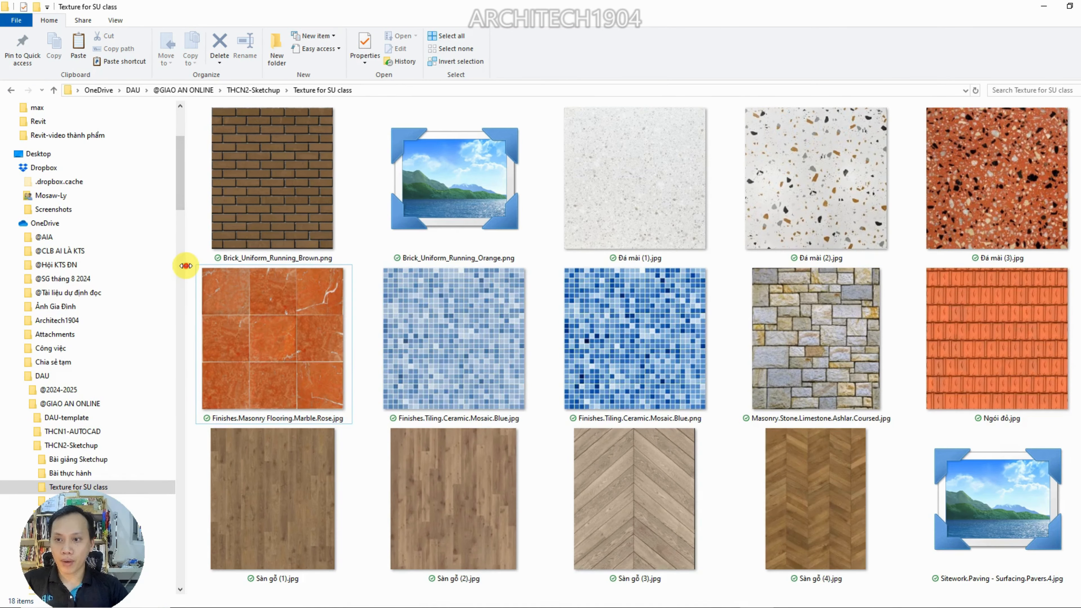
left_click_drag(186, 265, 4, 270)
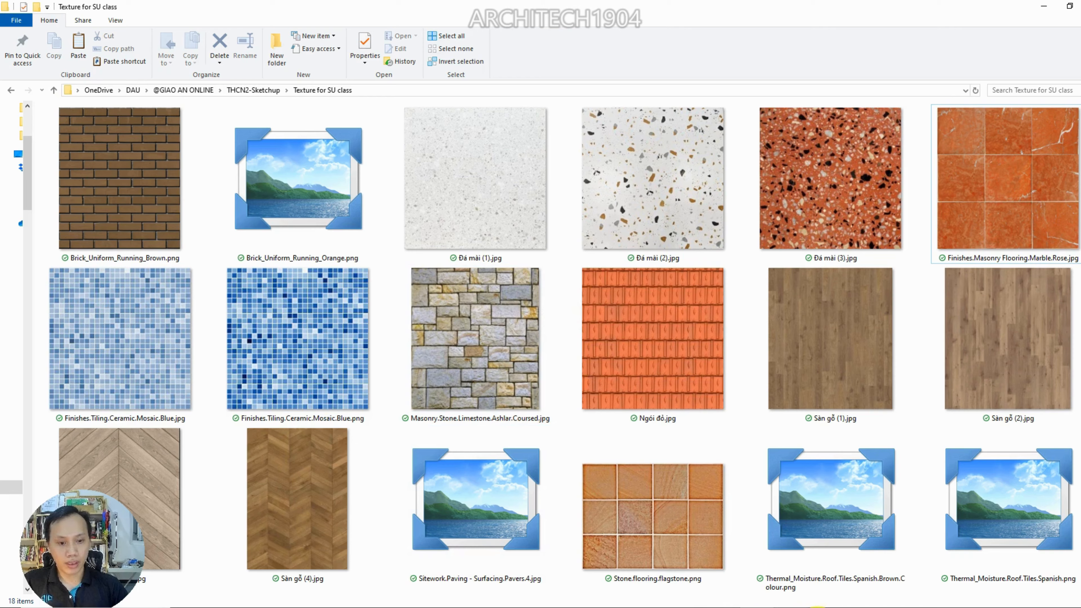
Switch back to SketchUp and draw a rectangle about 1251 by 2024 mm on the ground in front of the yellow wall
key("alt+Tab")
scroll(454, 486, "down", 7)
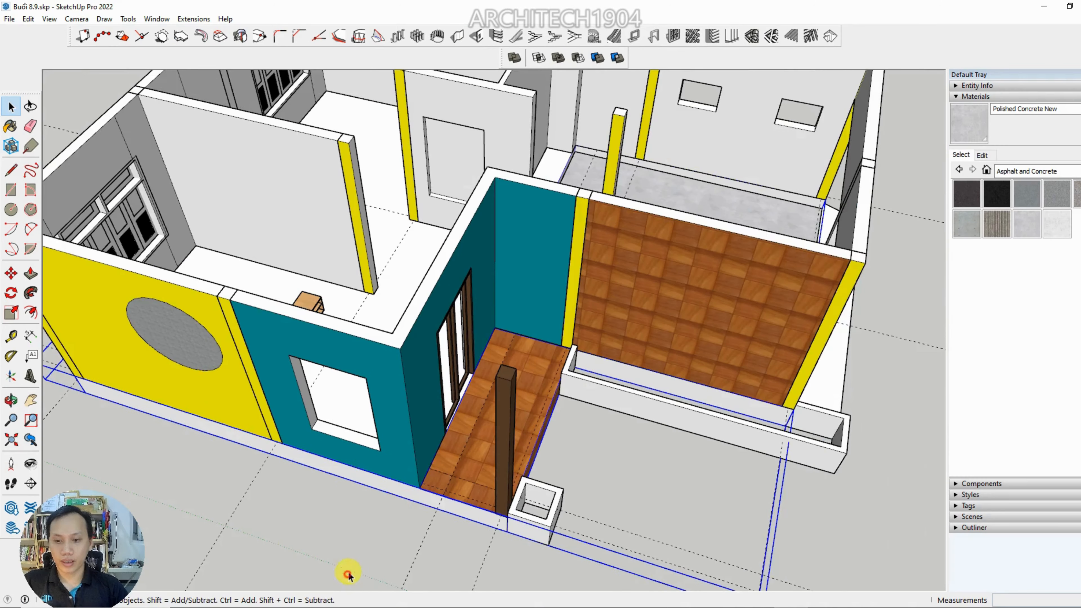
left_click(348, 575)
mouse_move(400, 477)
middle_mouse_down()
mouse_move(484, 375)
mouse_move(560, 454)
middle_mouse_up()
left_click(11, 190)
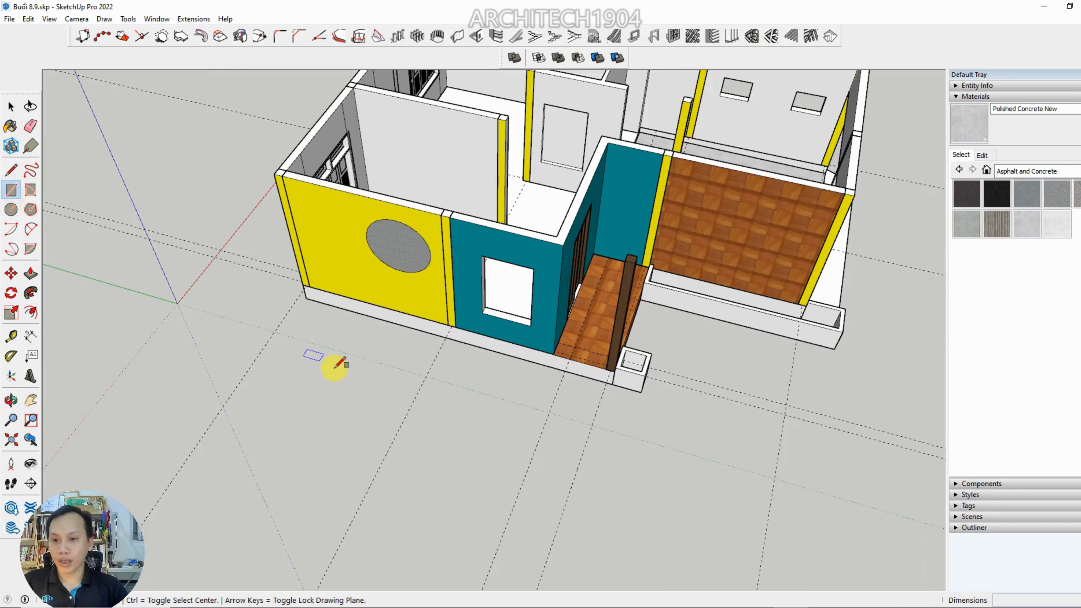
left_click(304, 397)
left_click(359, 467)
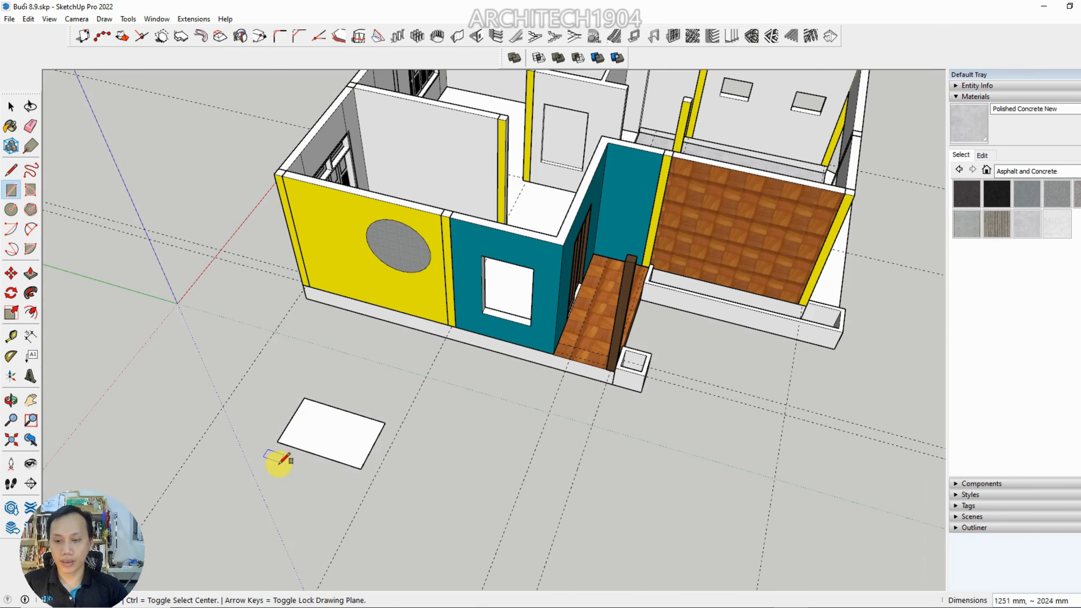
key("space")
Start an import from the Texture for SU class folder, filtered to JPEG images and shown as thumbnails
scroll(198, 410, "up", 10)
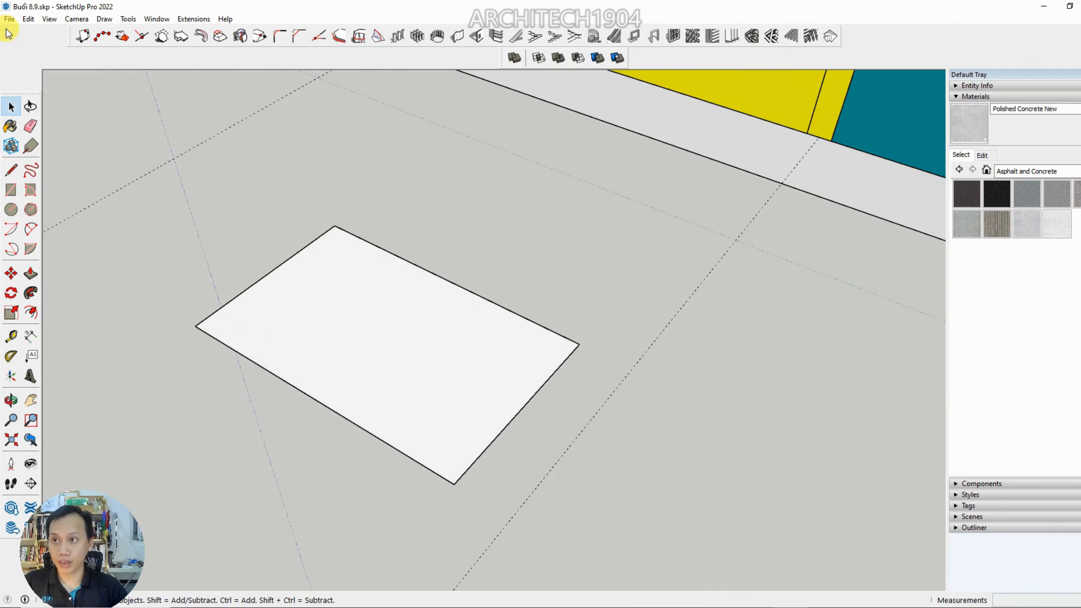
left_click(9, 19)
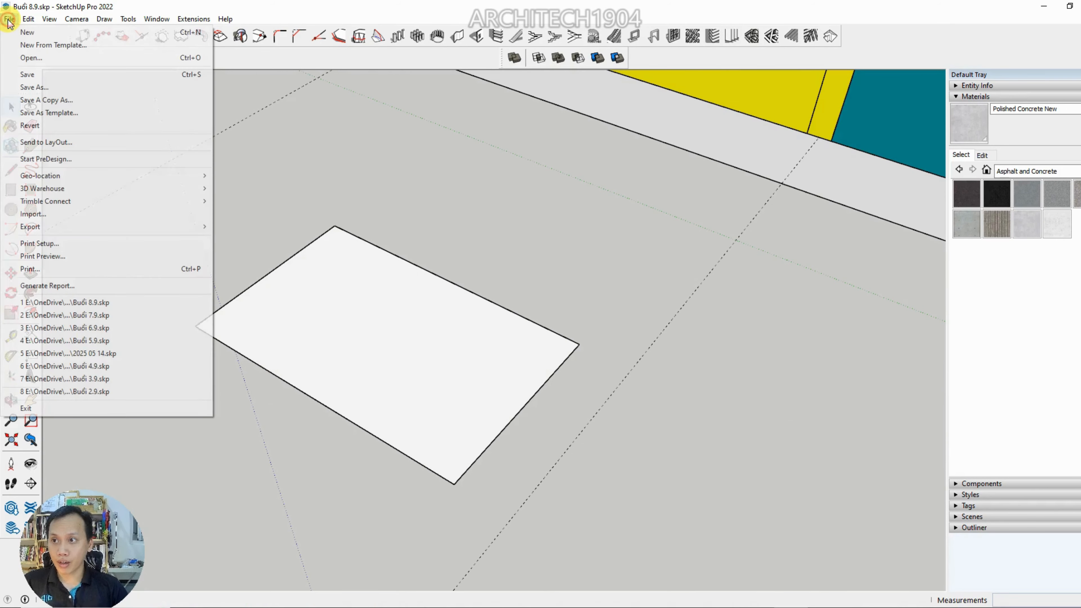
left_click(79, 215)
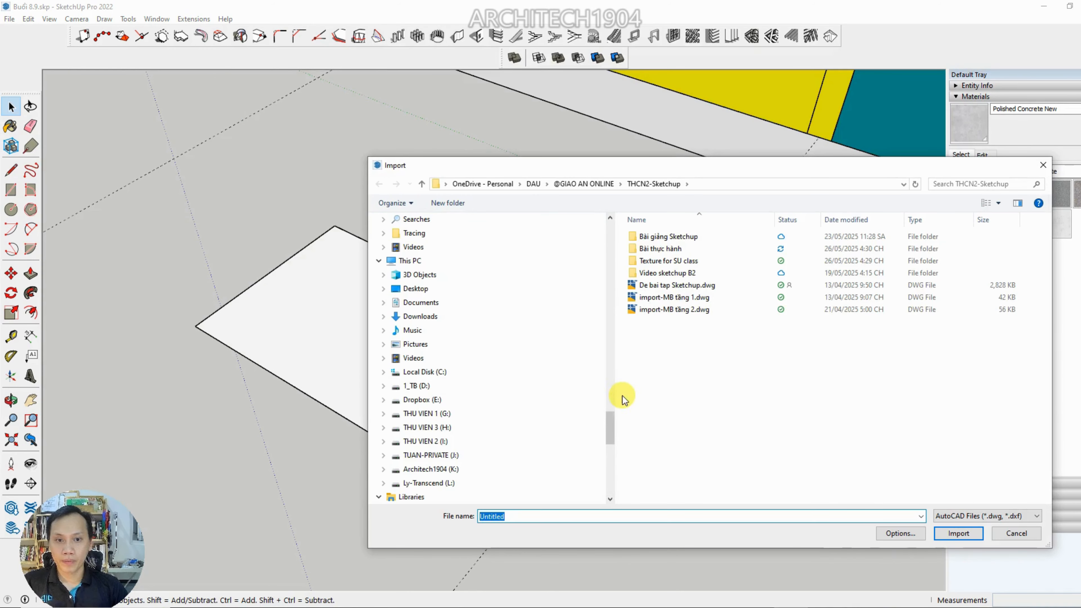
double_click(662, 262)
left_click_drag(616, 307, 402, 327)
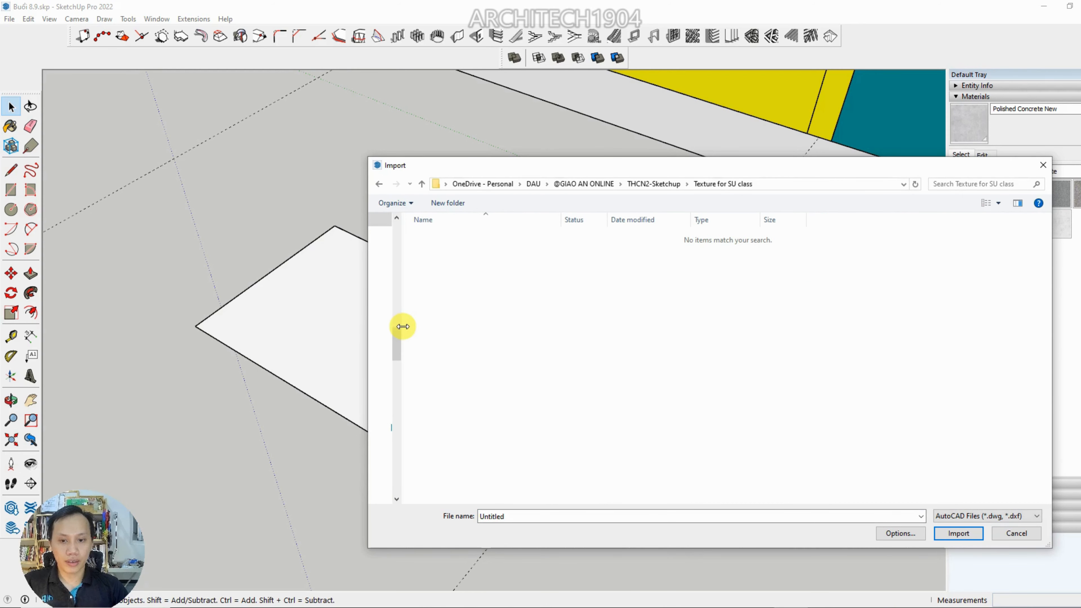
left_click_drag(555, 174, 333, 106)
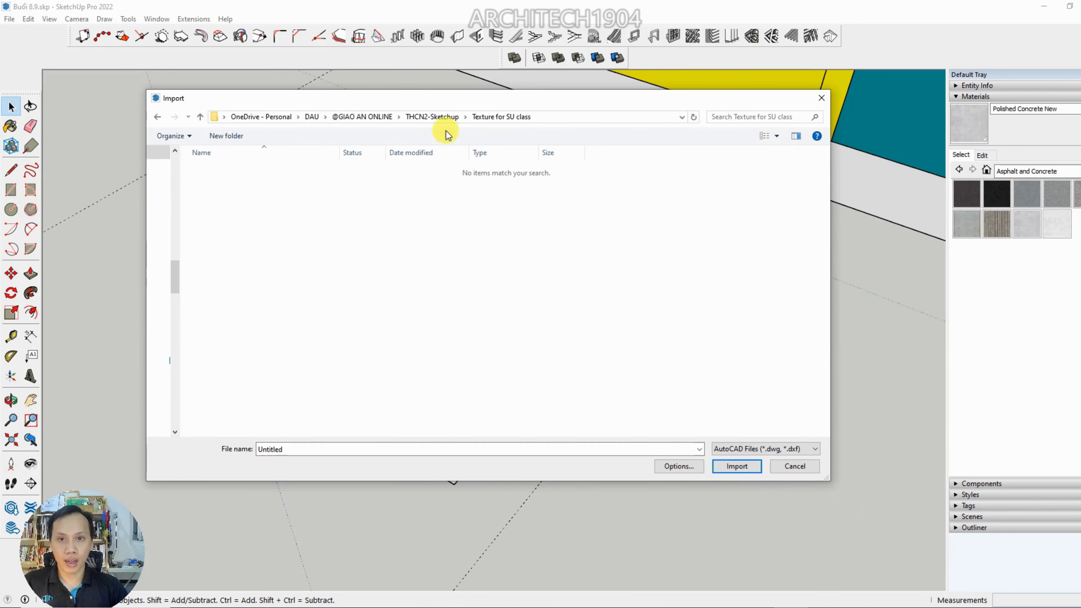
left_click(771, 448)
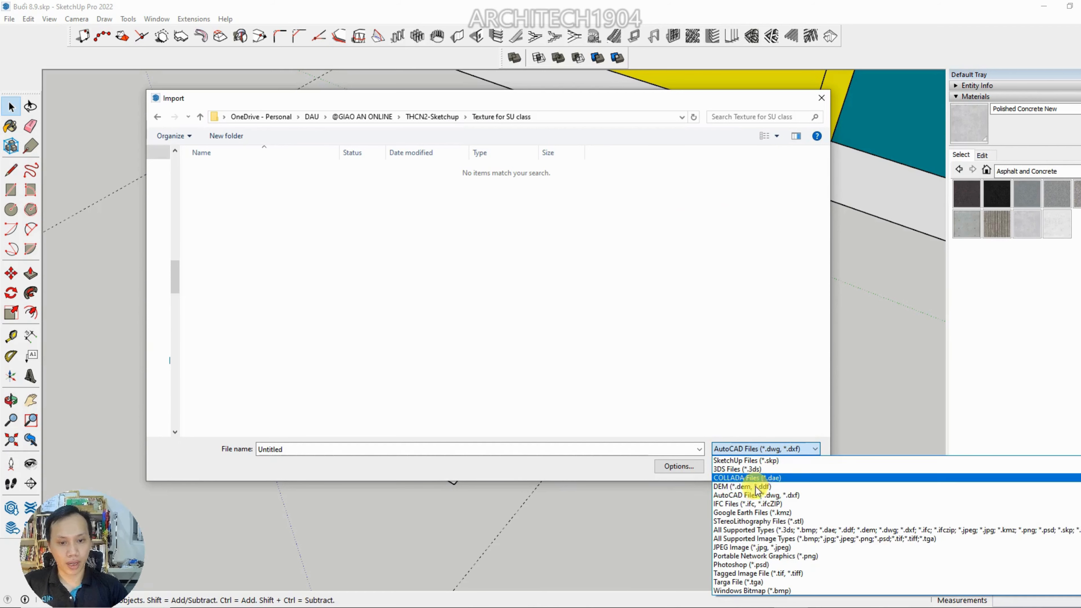
left_click(736, 549)
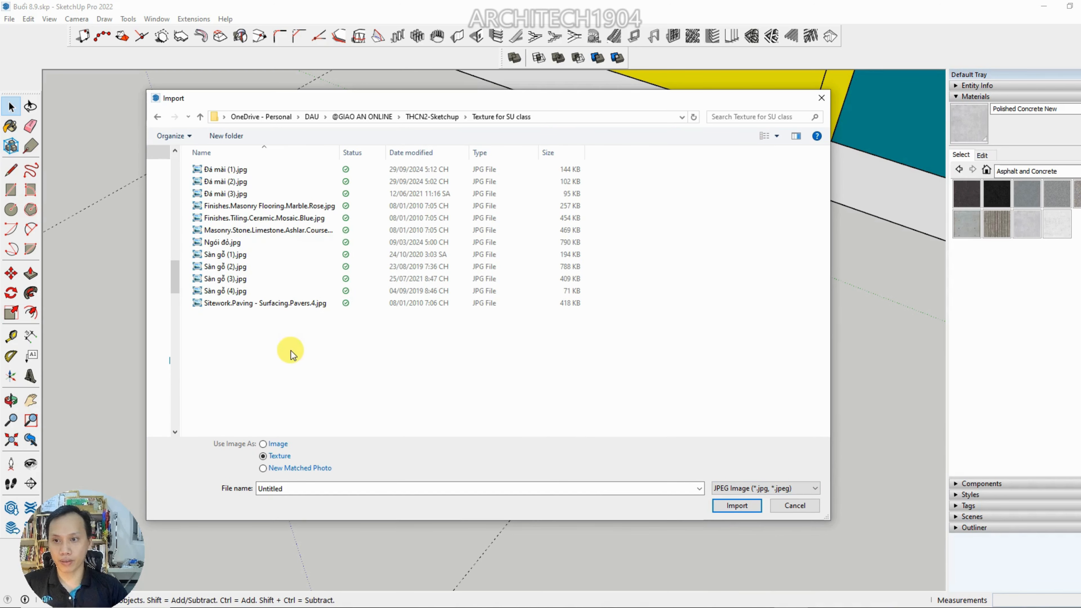
scroll(291, 353, "up", 5, "ctrl")
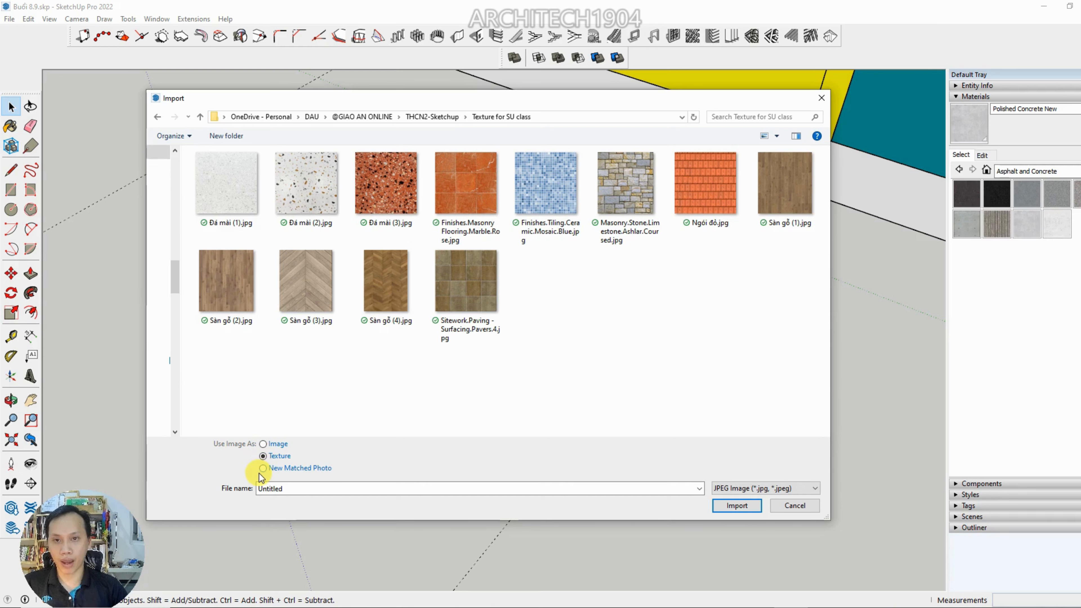
Import Ngói đỏ.jpg as a texture onto the ground rectangle, scaled from one corner along its full long edge
left_click(704, 195)
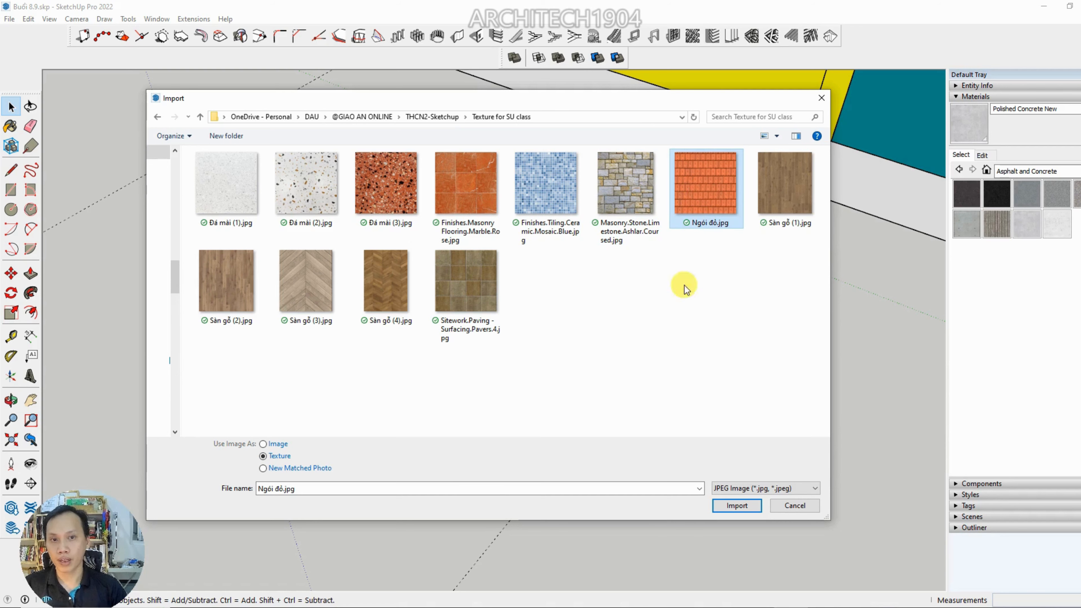
left_click(737, 506)
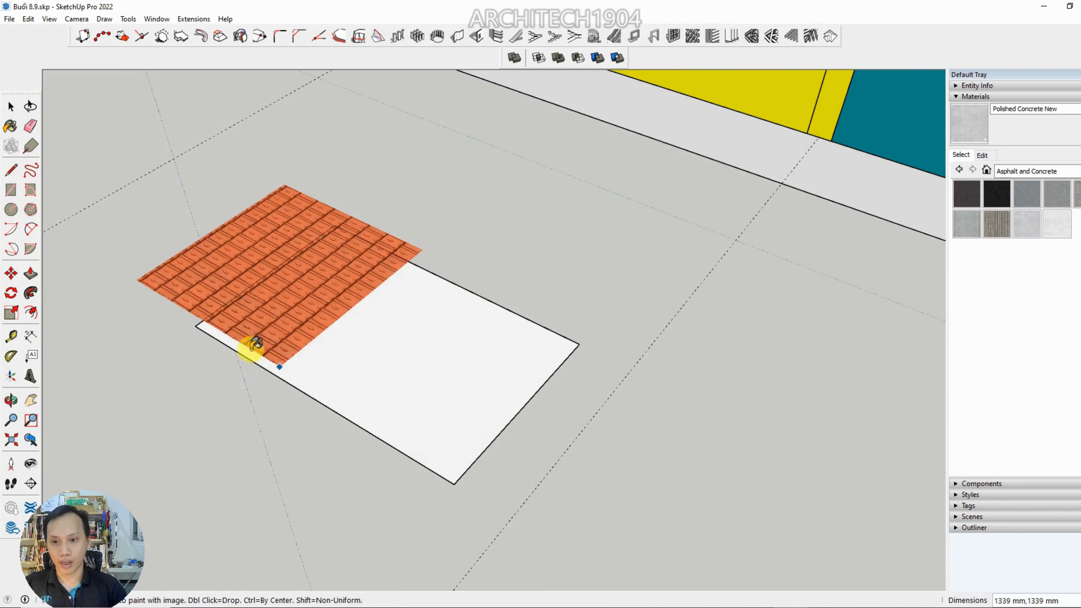
left_click(196, 326)
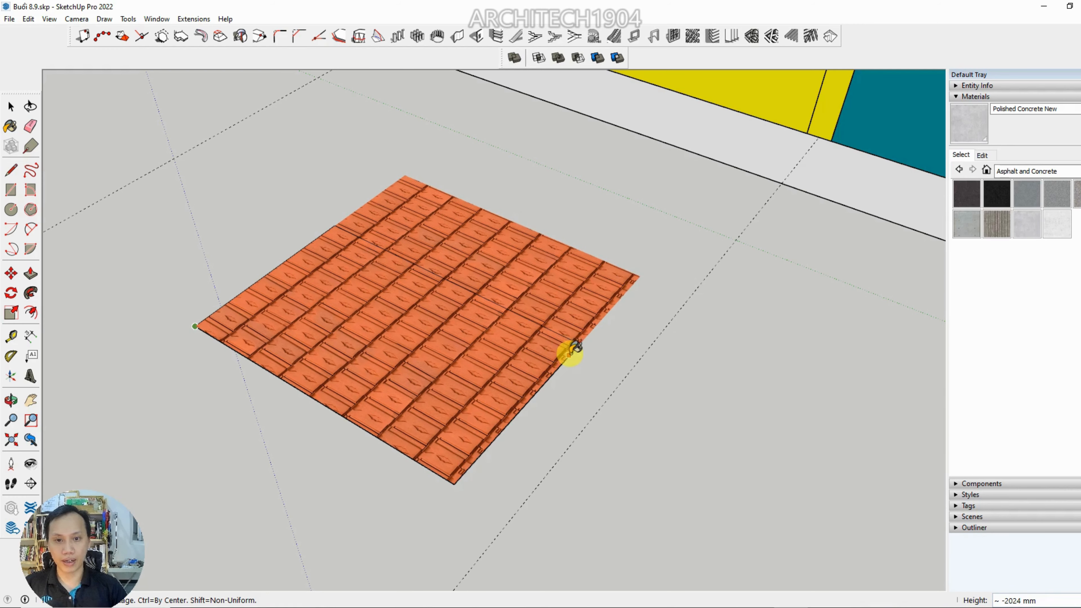
left_click(552, 364)
Place a Tape Measure guide across the red roof tiles, parallel to the rectangle's long edge
scroll(483, 502, "down", 5)
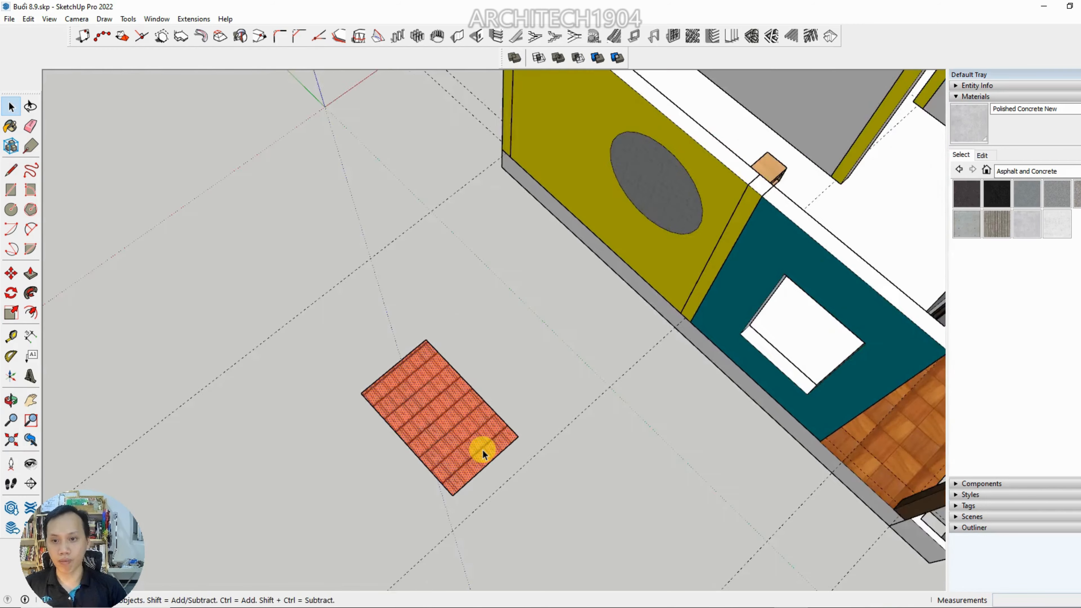
mouse_move(488, 367)
middle_mouse_down()
mouse_move(388, 380)
mouse_move(324, 302)
middle_mouse_up()
scroll(388, 380, "up", 3)
scroll(438, 382, "down", 6)
scroll(417, 385, "up", 7)
scroll(439, 385, "up", 3)
scroll(364, 351, "up", 5)
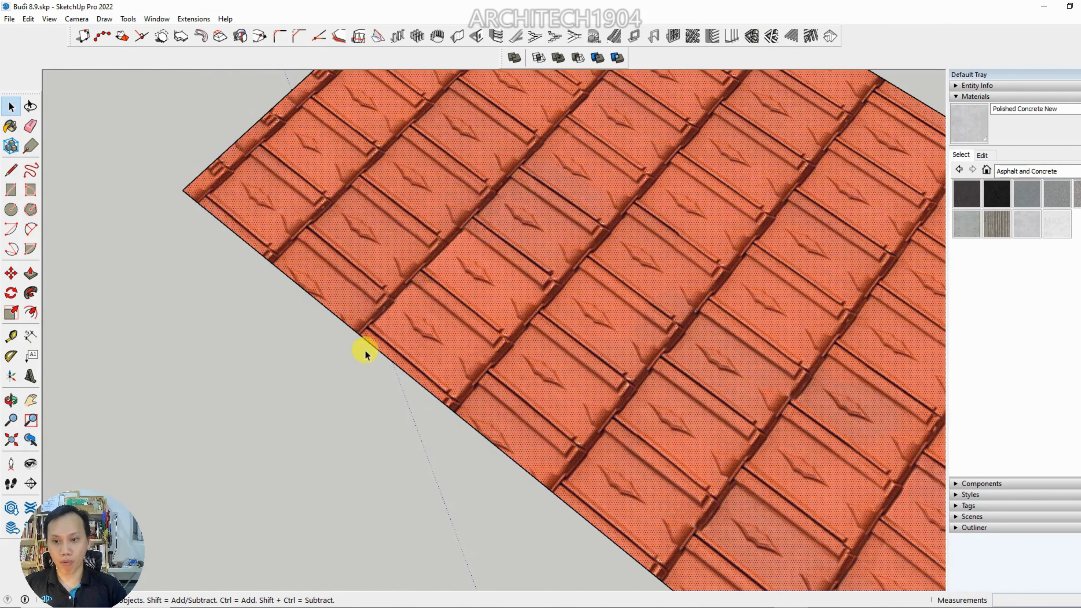
left_click(344, 403)
key("t")
left_click(394, 364)
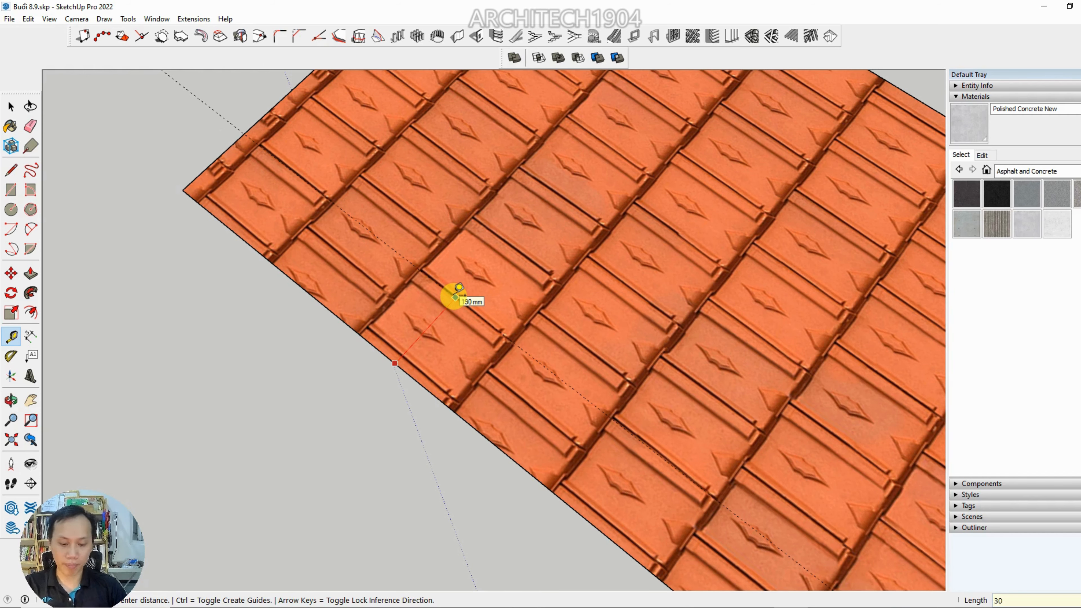
scroll(438, 306, "down", 4)
scroll(442, 302, "up", 4)
key("space")
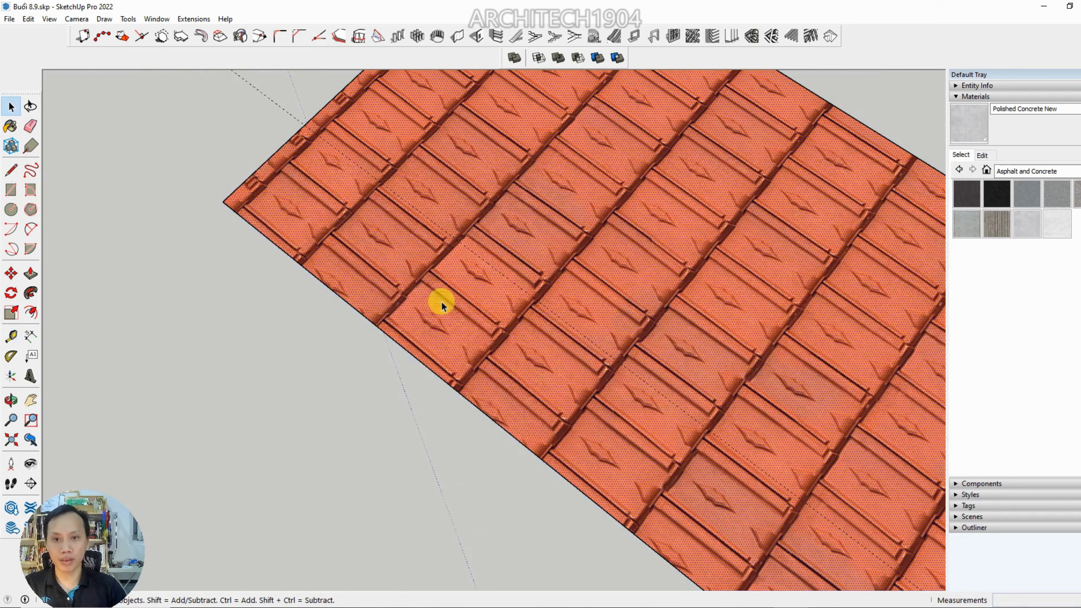
Enlarge the red roof tile texture on the rectangle with the green scale/rotate pin and accept the new texture position
right_click(442, 302)
left_click(573, 453)
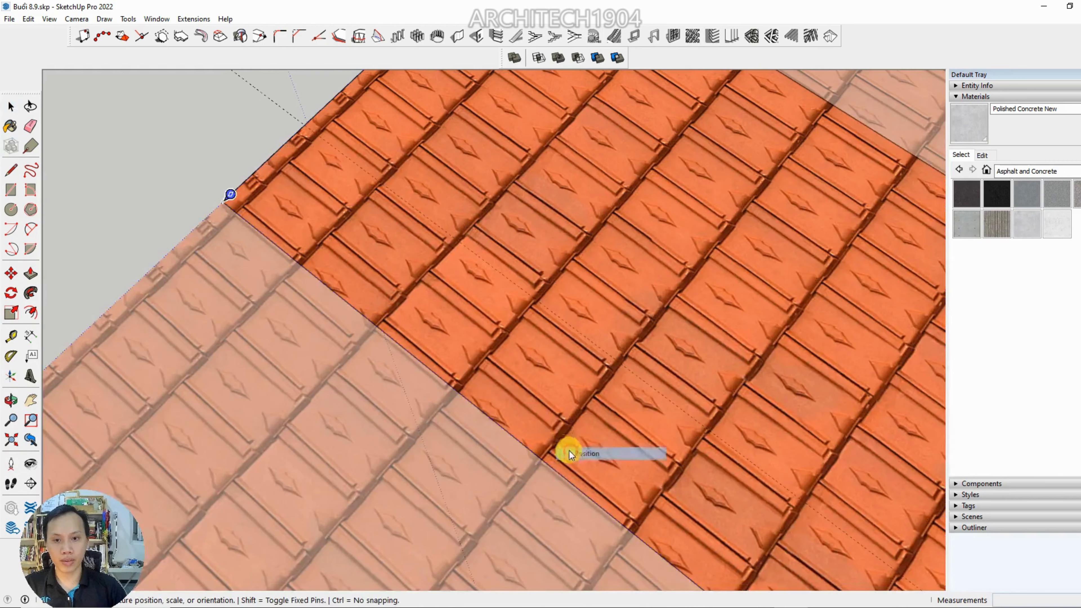
scroll(488, 383, "down", 5)
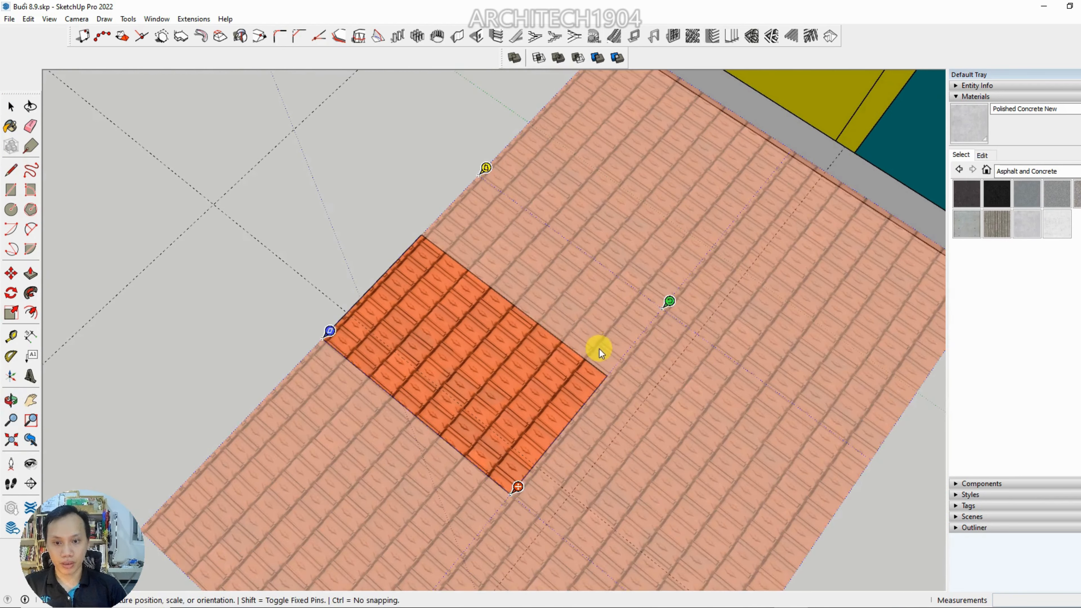
scroll(695, 331, "up", 5)
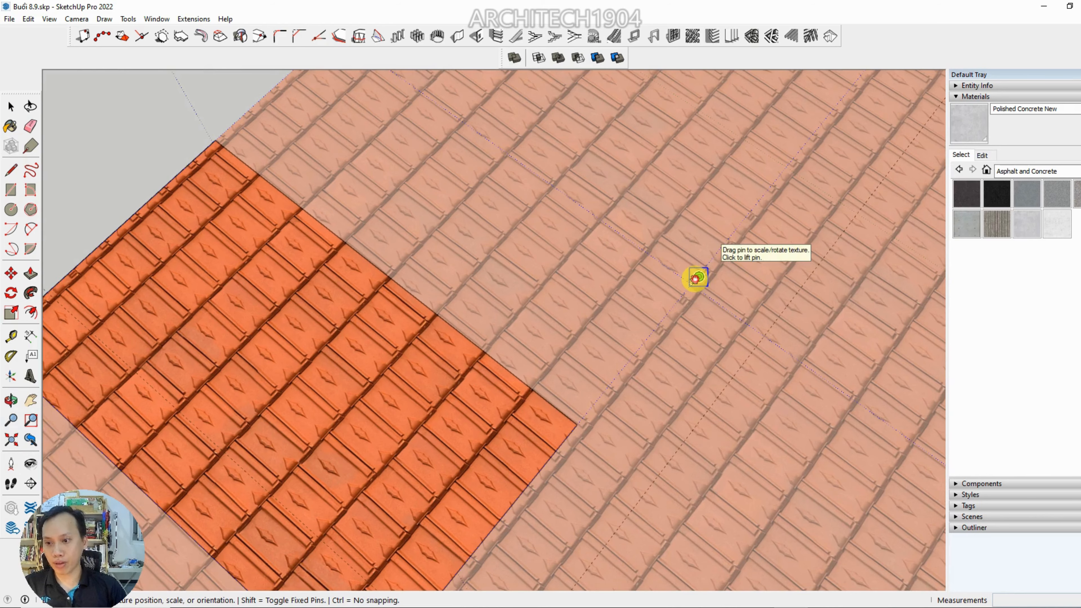
left_click_drag(695, 278, 837, 107)
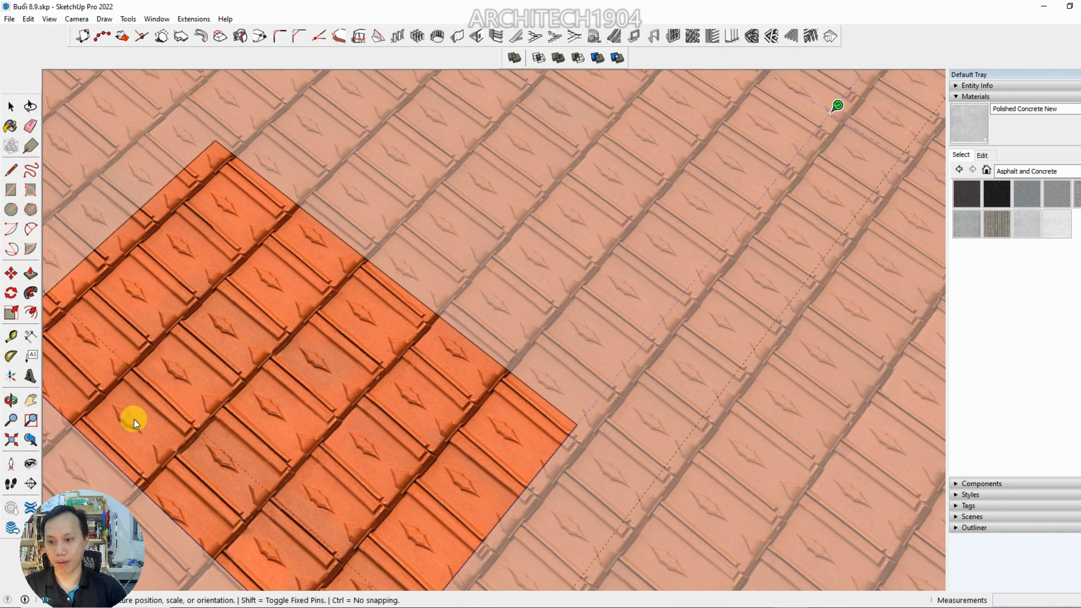
right_click(291, 364)
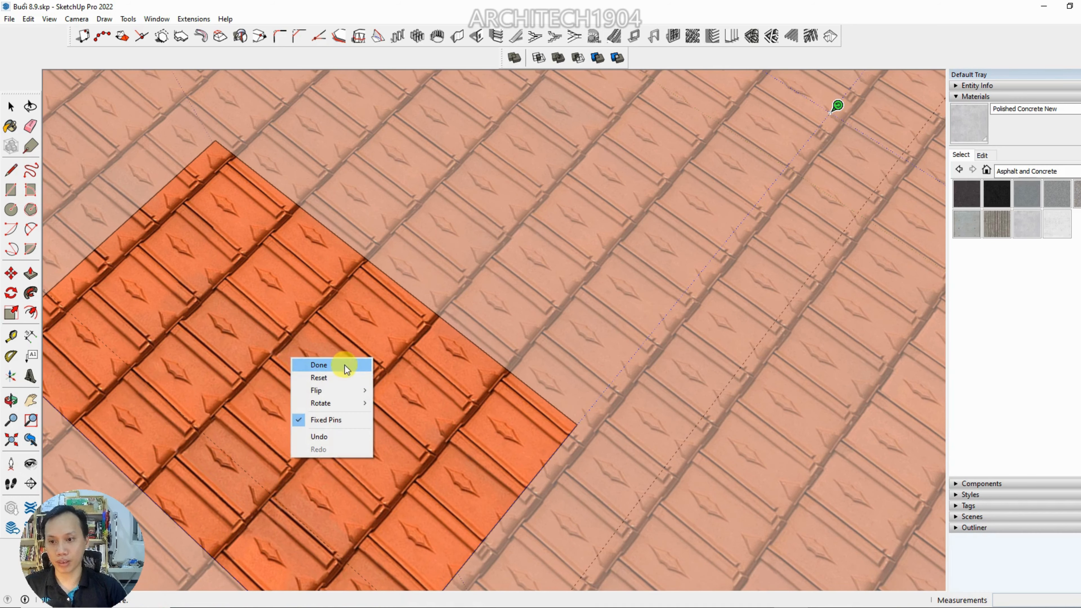
left_click(313, 362)
Turn on the visibility of the Tang mai tag folder to show the roof over the house
scroll(281, 369, "down", 8)
middle_click_drag(317, 337, 365, 429, "shift")
scroll(366, 429, "down", 3)
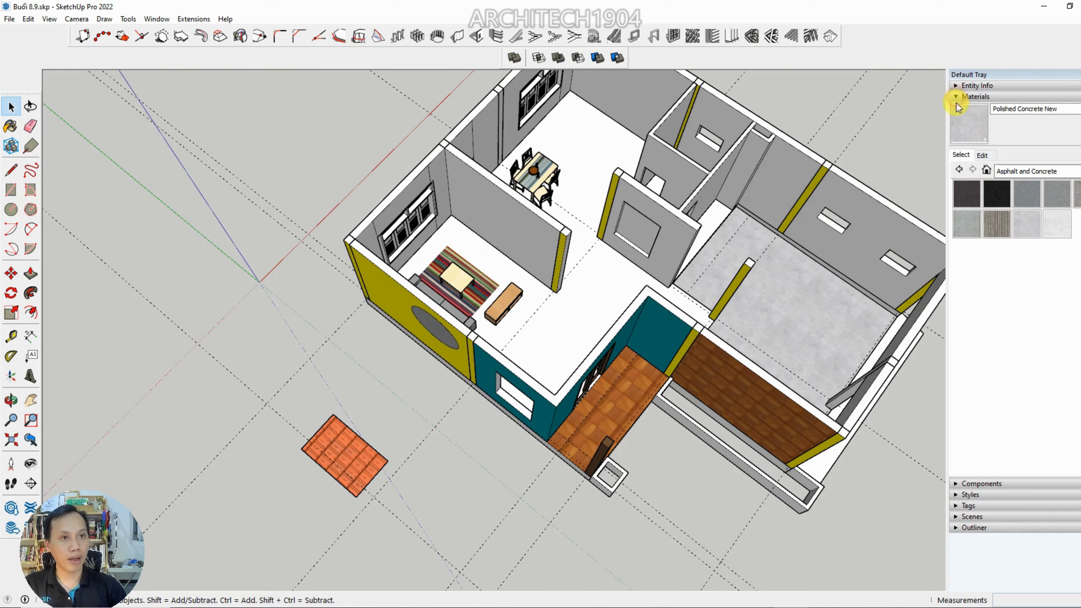
left_click(962, 506)
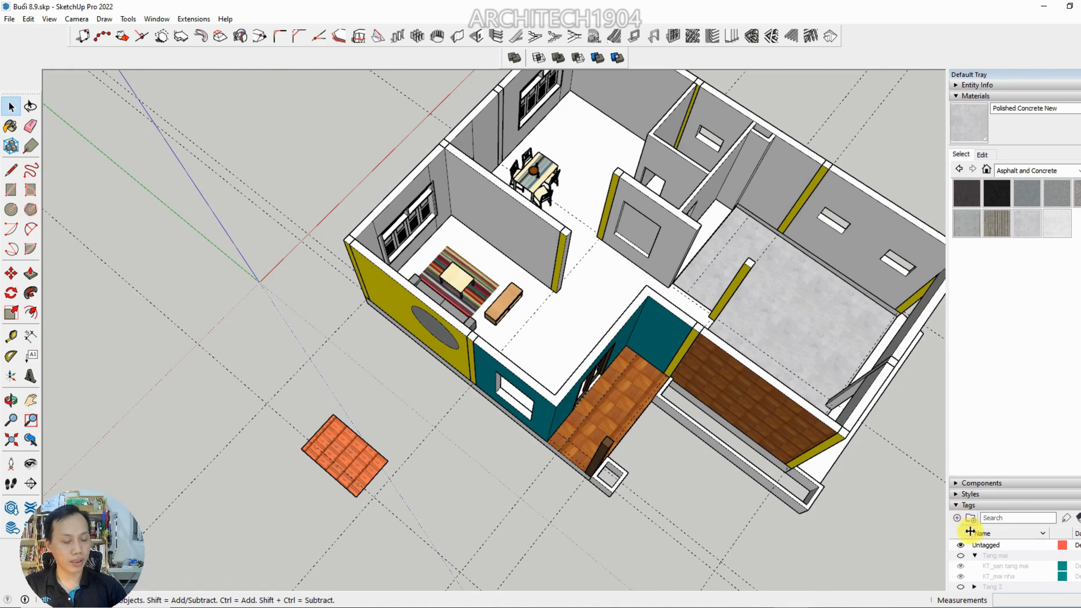
scroll(969, 531, "down", 3)
left_click(960, 418)
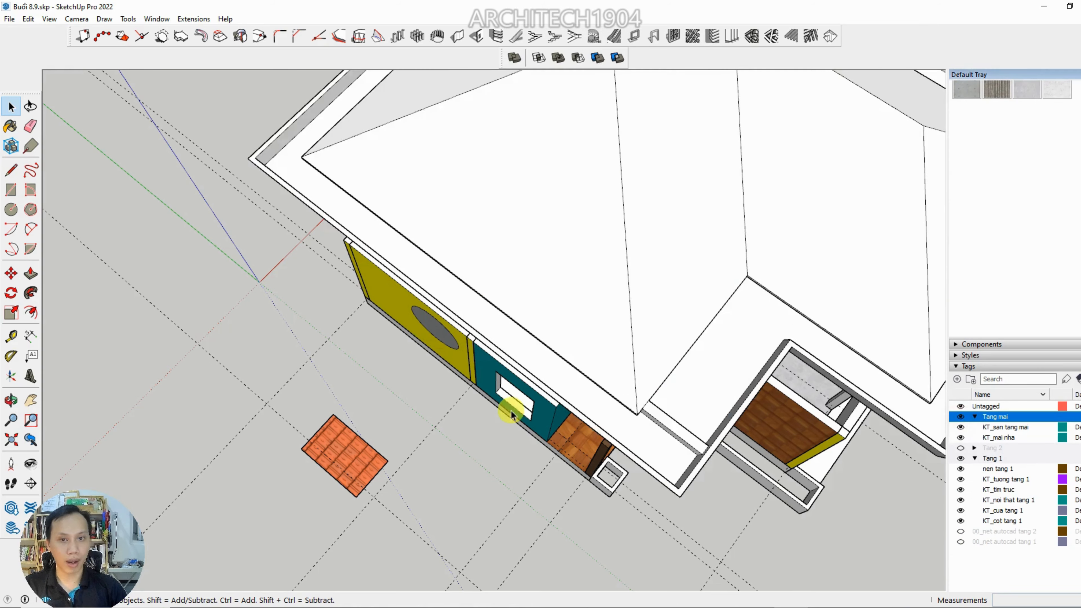
Open the roof group, sample the red tile material from the ground rectangle and paint the large front slope with it
scroll(511, 413, "down", 2)
middle_click_drag(511, 414, 526, 227)
scroll(520, 215, "up", 1)
double_click(526, 204)
left_click(539, 201)
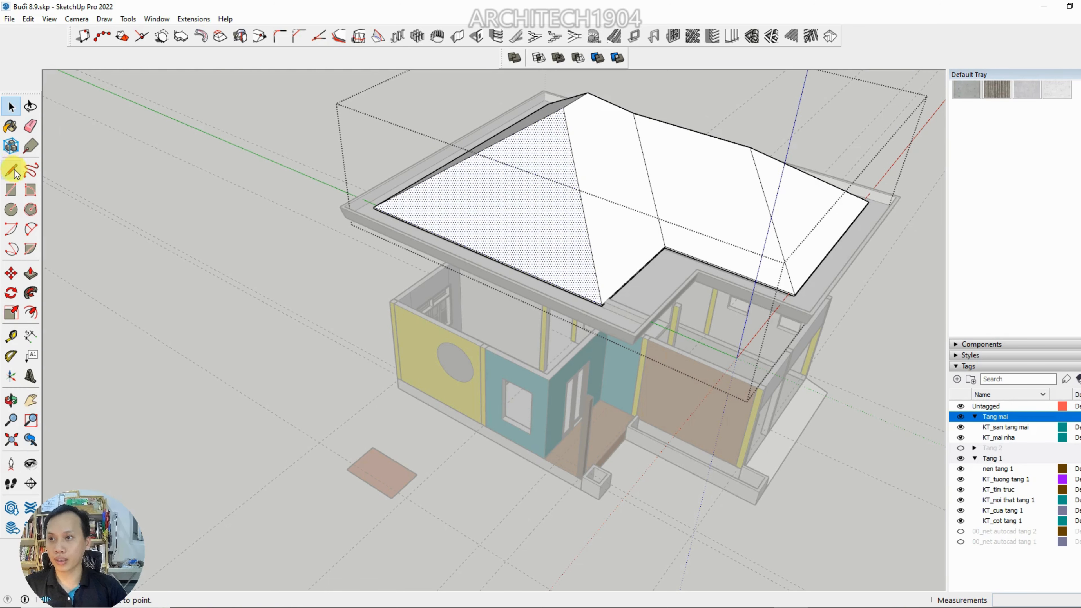
left_click(11, 126)
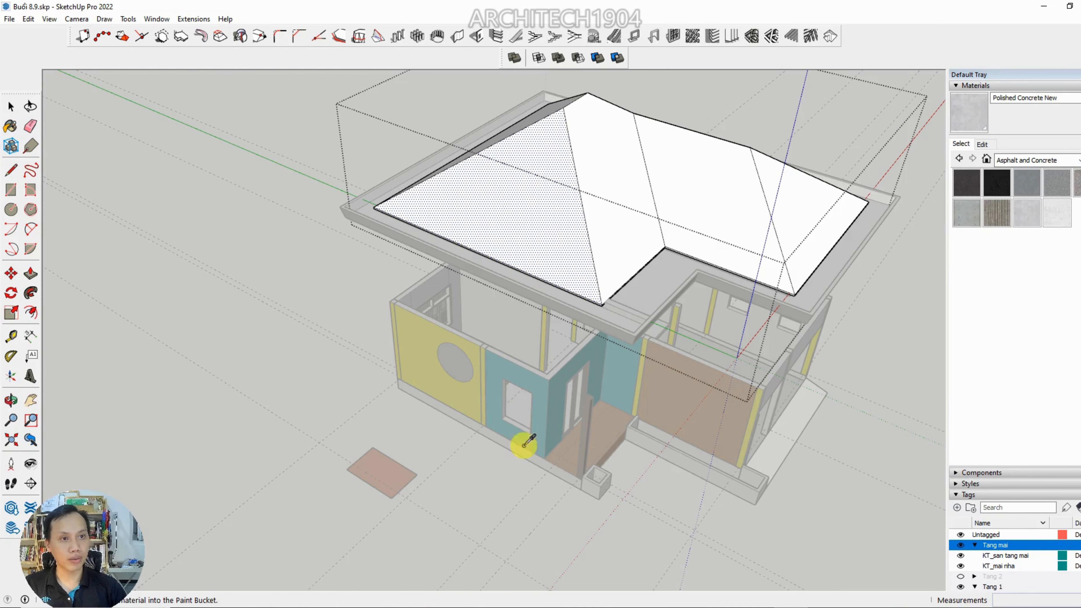
scroll(519, 261, "up", 3)
left_click(535, 210)
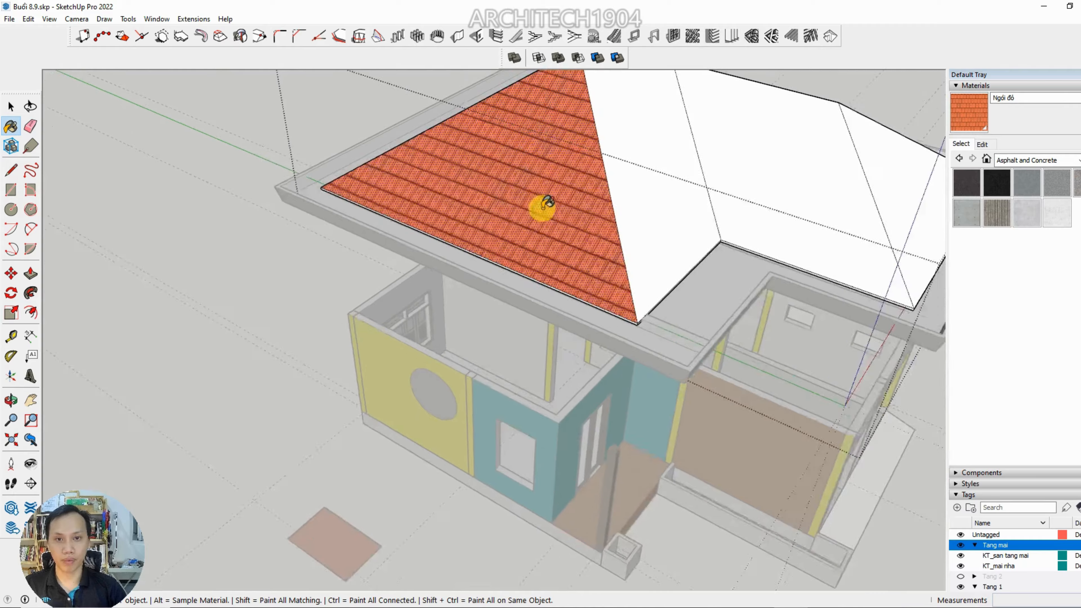
Paint the remaining roof slopes, including those on the far sides, with the Ngói đỏ tile material
scroll(536, 210, "down", 3)
left_click(559, 260)
left_click(658, 287)
left_click(775, 305)
middle_click_drag(711, 322, 170, 344)
left_click(416, 316)
middle_click_drag(460, 313, 184, 409)
left_click(499, 285)
mouse_move(499, 285)
middle_mouse_down()
mouse_move(482, 321)
mouse_move(255, 279)
mouse_move(386, 310)
mouse_move(353, 239)
mouse_move(541, 304)
mouse_move(217, 387)
mouse_move(278, 370)
mouse_move(294, 338)
middle_mouse_up()
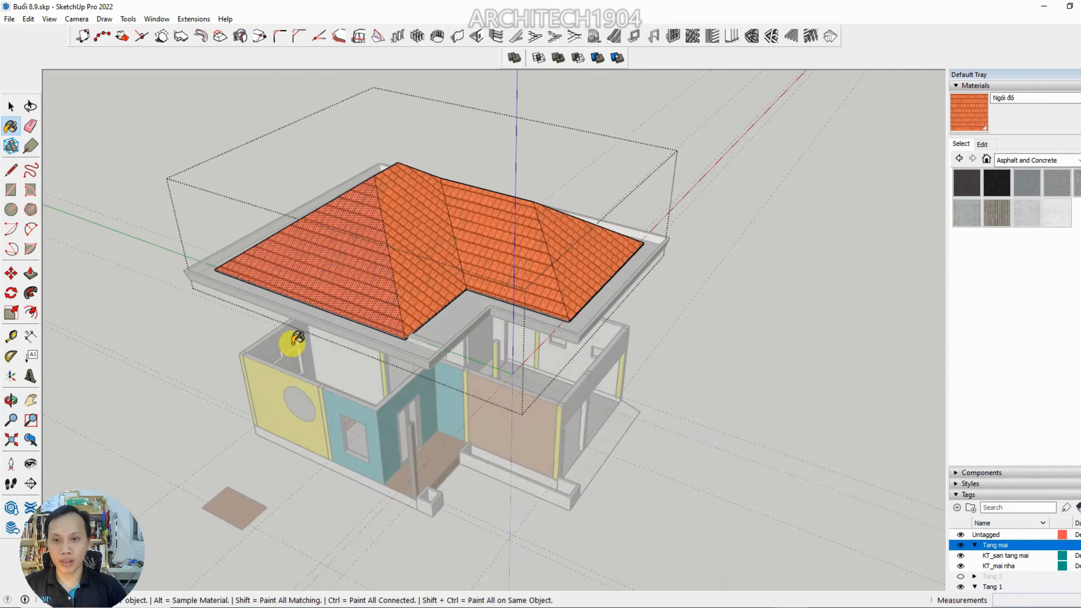
Rotate the tile texture on the slope beside the front one until its rows run parallel to the eave, and accept the position
scroll(420, 246, "up", 6)
scroll(405, 254, "up", 2)
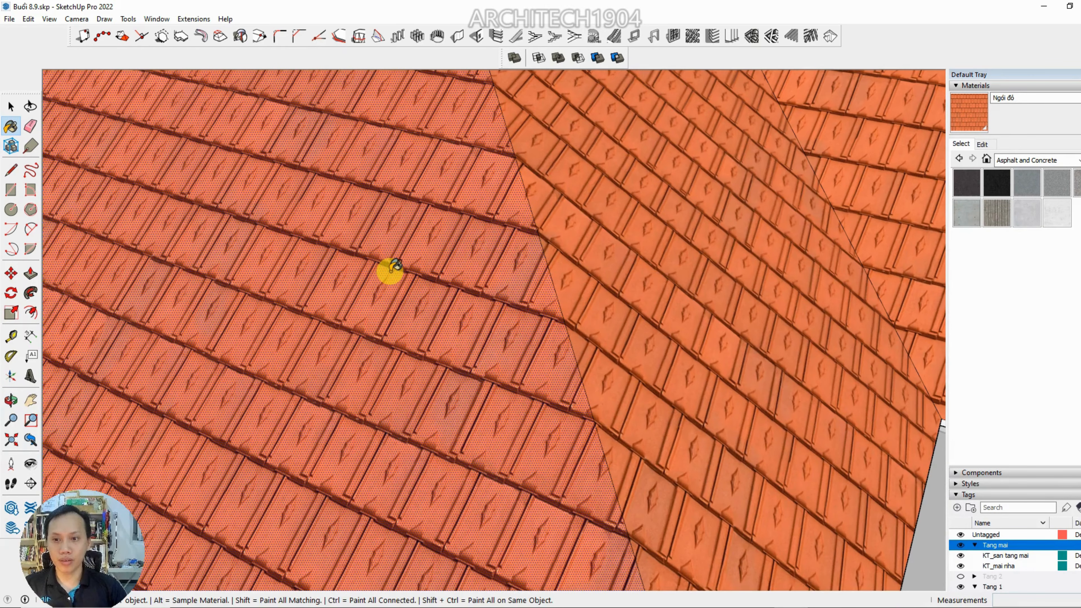
scroll(395, 266, "down", 8)
middle_click_drag(386, 273, 274, 396)
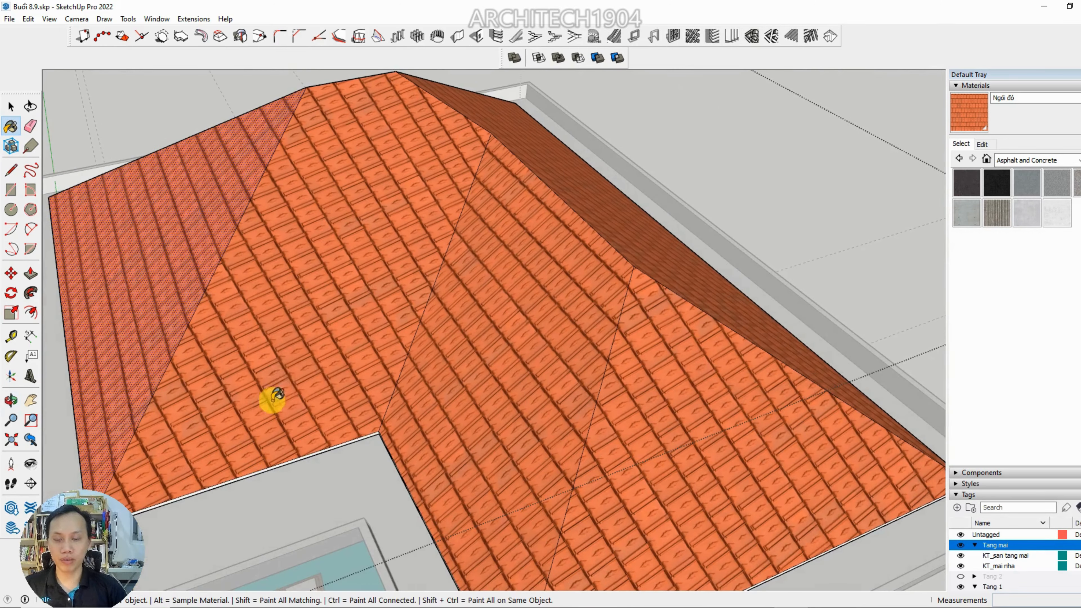
left_click(313, 322)
right_click(315, 321)
mouse_move(361, 473)
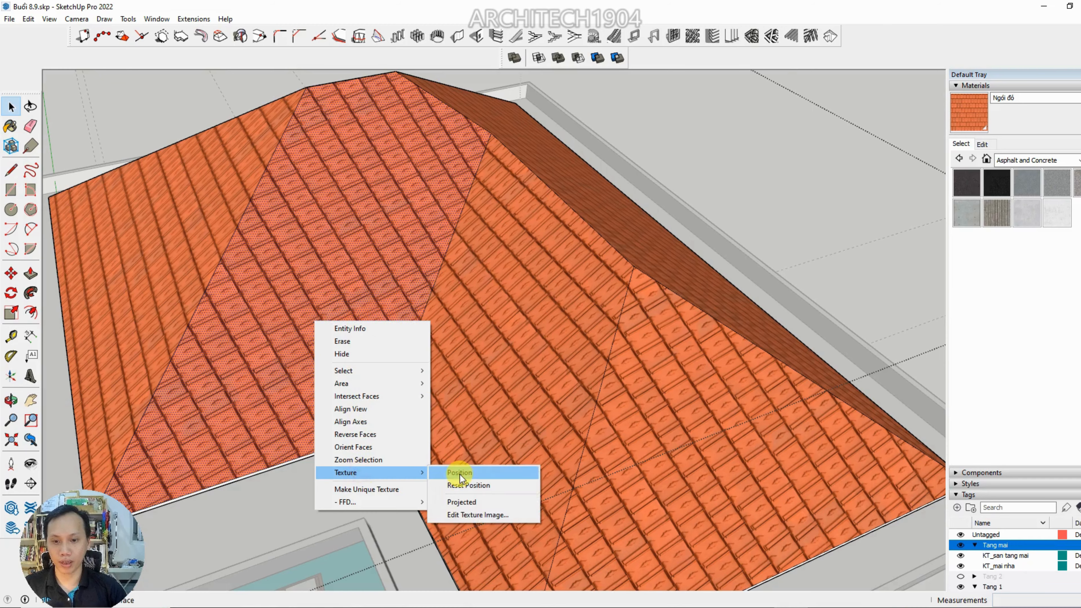
left_click(460, 474)
scroll(446, 447, "down", 5)
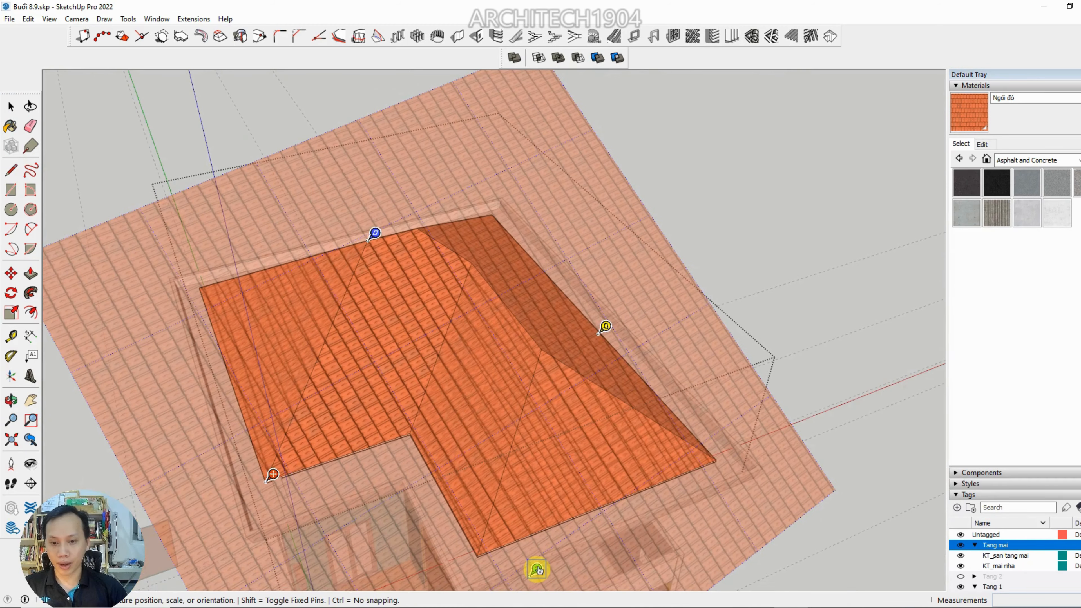
left_click_drag(537, 569, 354, 285)
scroll(425, 293, "up", 3)
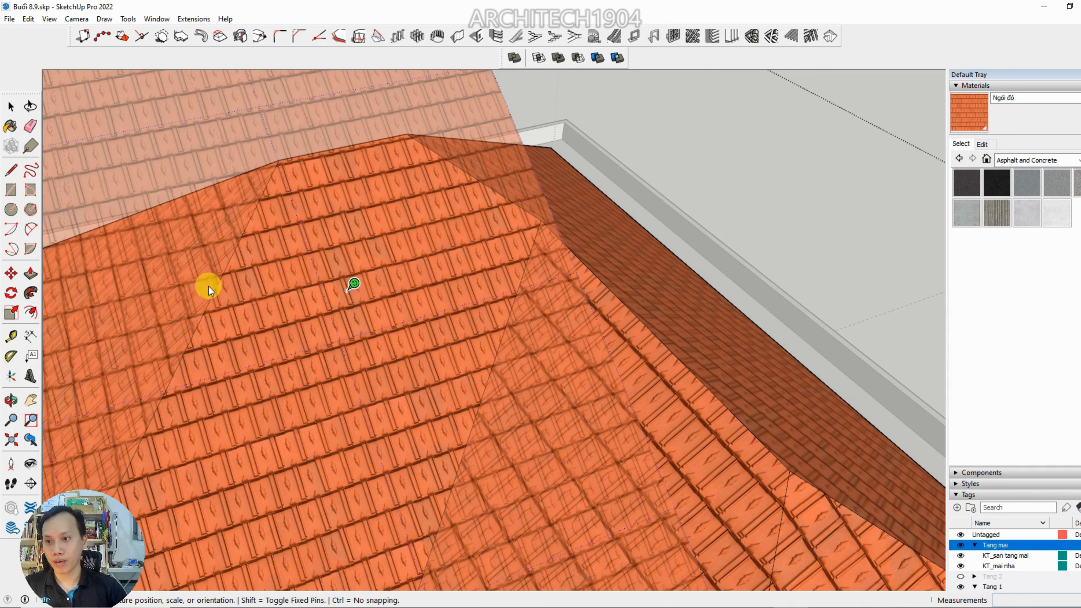
scroll(283, 341, "down", 5)
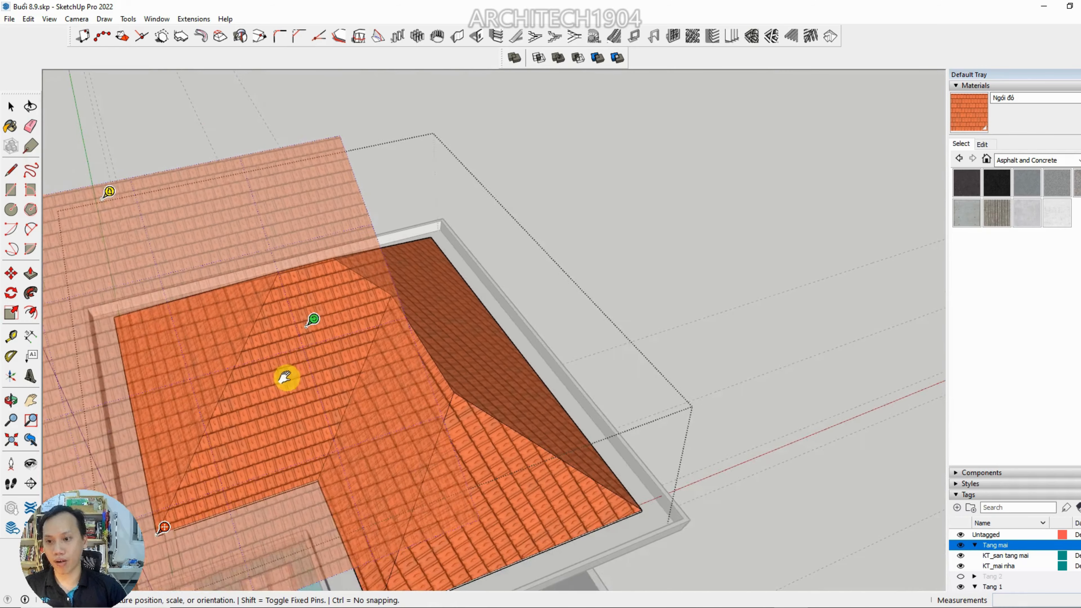
scroll(322, 377, "up", 6)
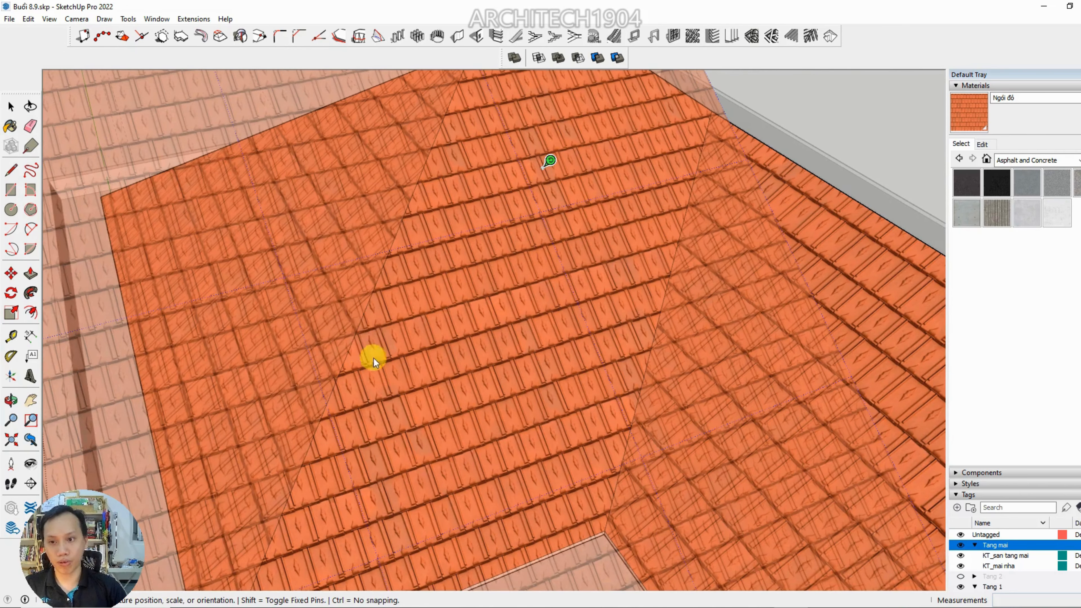
right_click(489, 258)
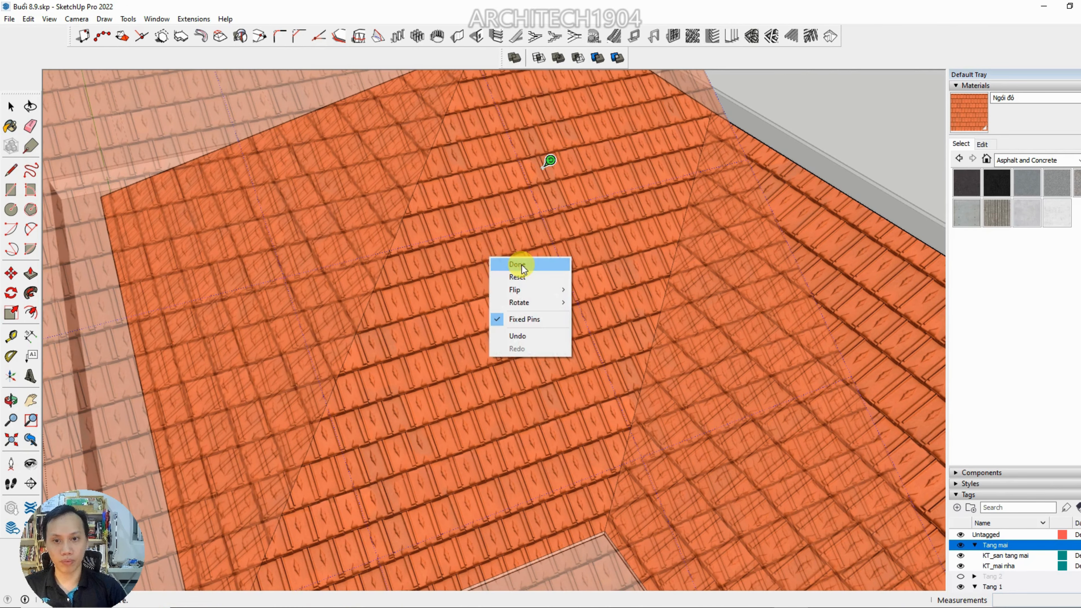
left_click(514, 267)
scroll(514, 268, "down", 4)
scroll(782, 258, "up", 2)
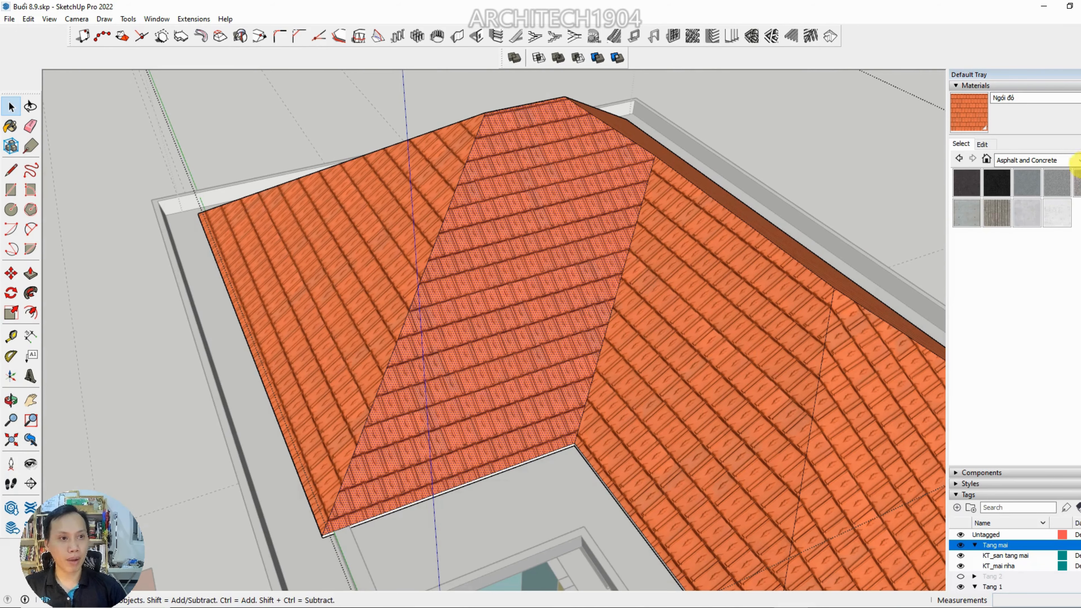
Repaint the remaining misaligned roof slopes with the realigned red tile texture and close the roof group
scroll(509, 294, "down", 3)
middle_click_drag(510, 295, 444, 346)
scroll(586, 161, "up", 1)
scroll(476, 299, "up", 3)
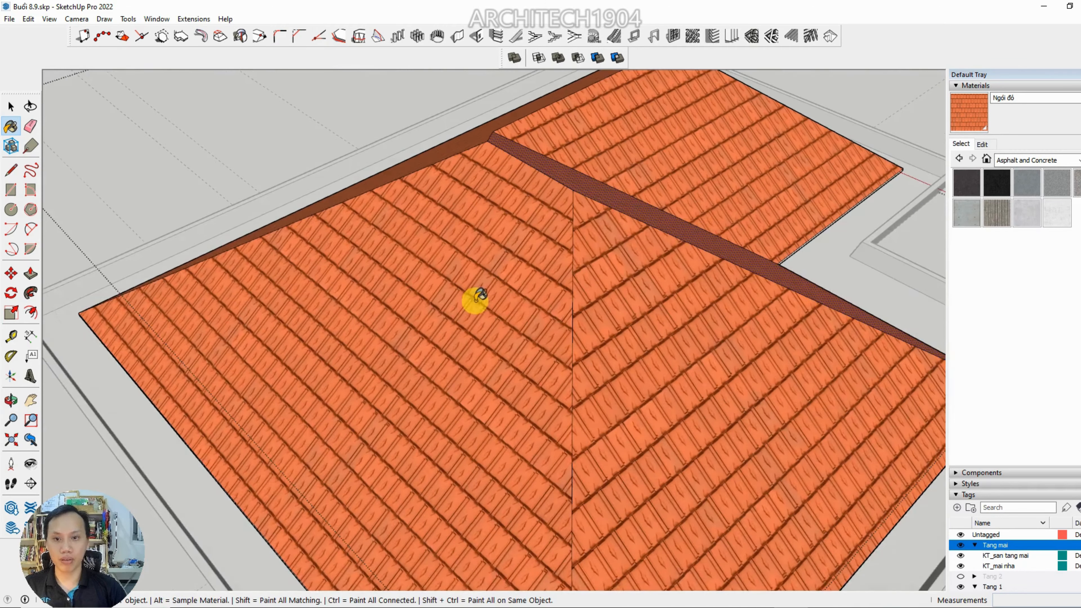
middle_click_drag(476, 299, 58, 355)
mouse_move(284, 320)
middle_mouse_down("shift")
mouse_move(322, 381)
mouse_move(630, 346)
mouse_move(509, 290)
mouse_move(498, 236)
mouse_move(152, 224)
mouse_move(540, 218)
mouse_move(439, 283)
middle_mouse_up("shift")
scroll(483, 258, "down", 1)
key("space")
key("Escape")
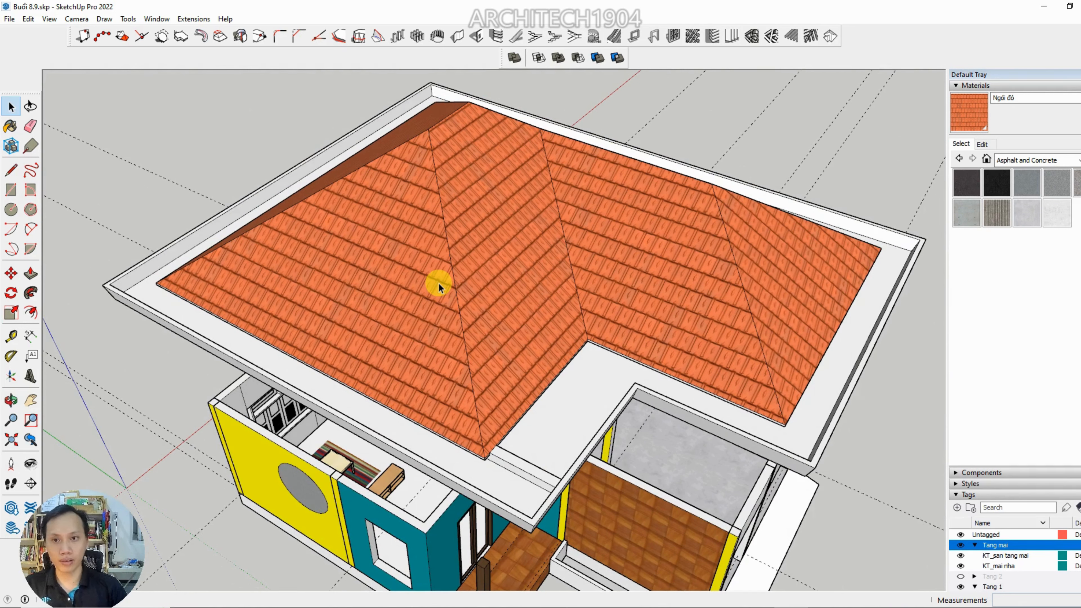